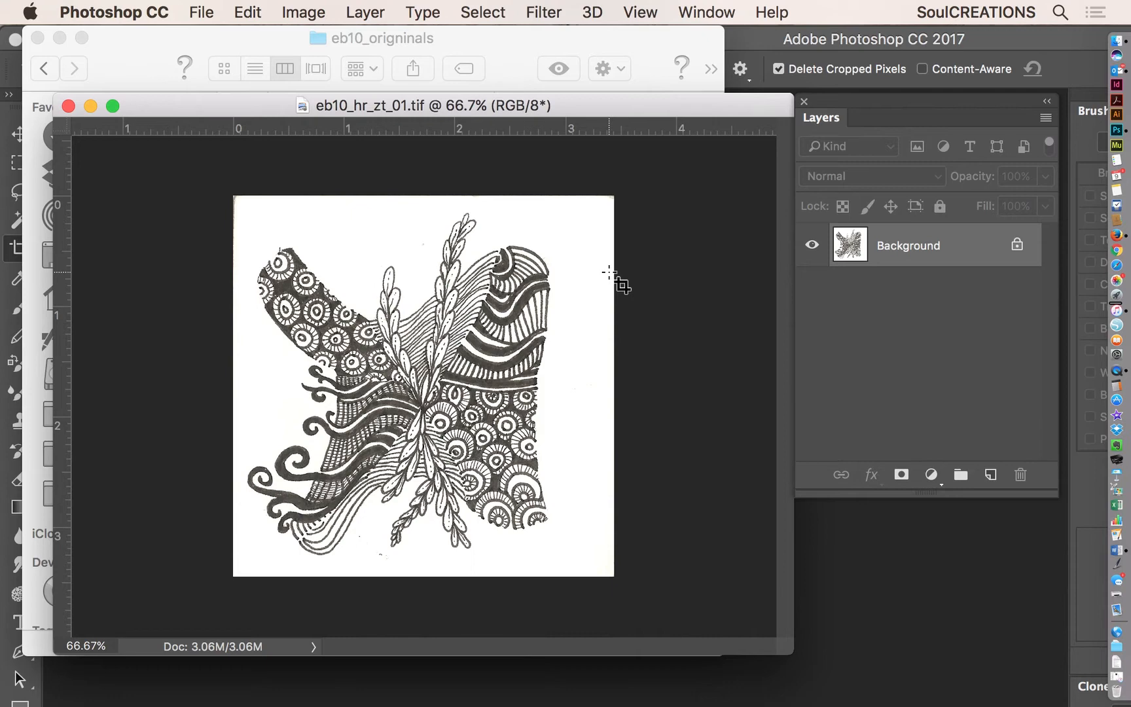
Show the History panel and dock it directly beneath the Layers panel.
click(616, 314)
click(703, 7)
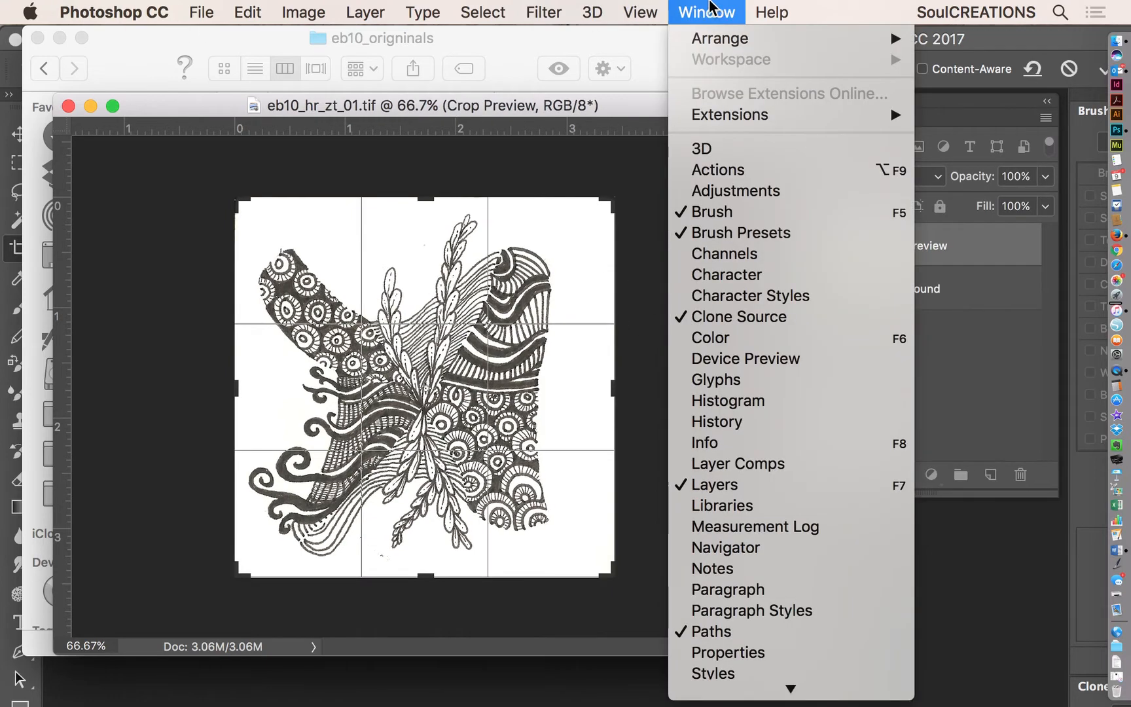
mouse_move(640, 12)
mouse_move(709, 12)
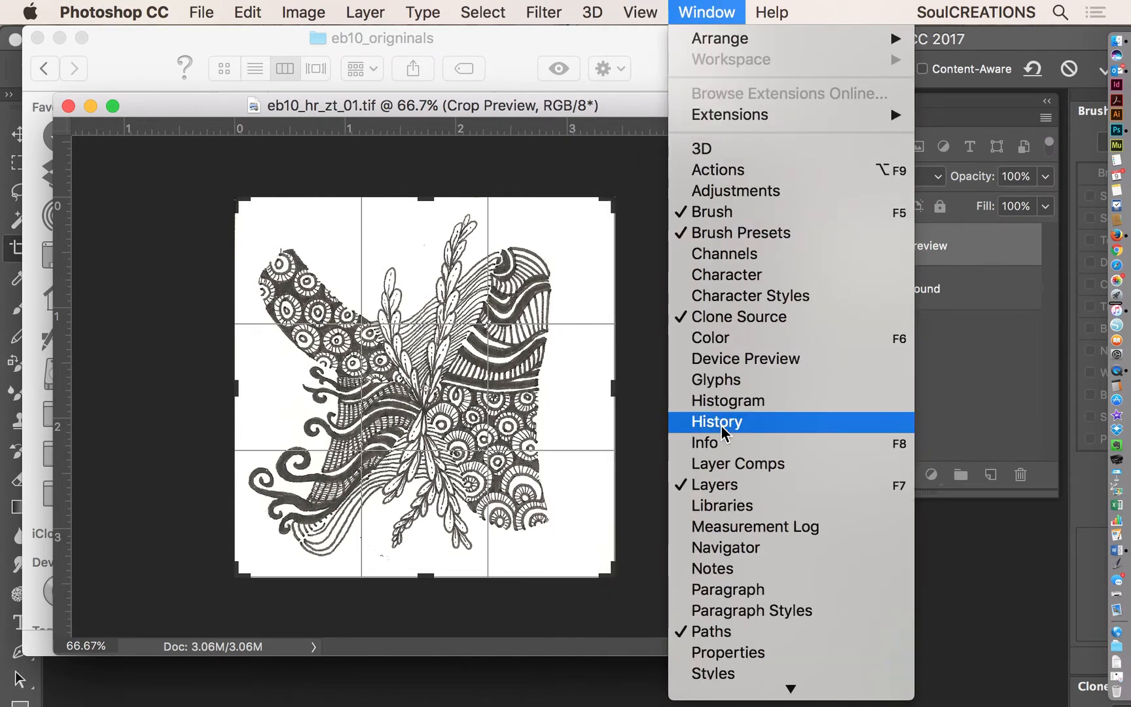
scroll(723, 432, down, 1)
scroll(724, 432, up, 1)
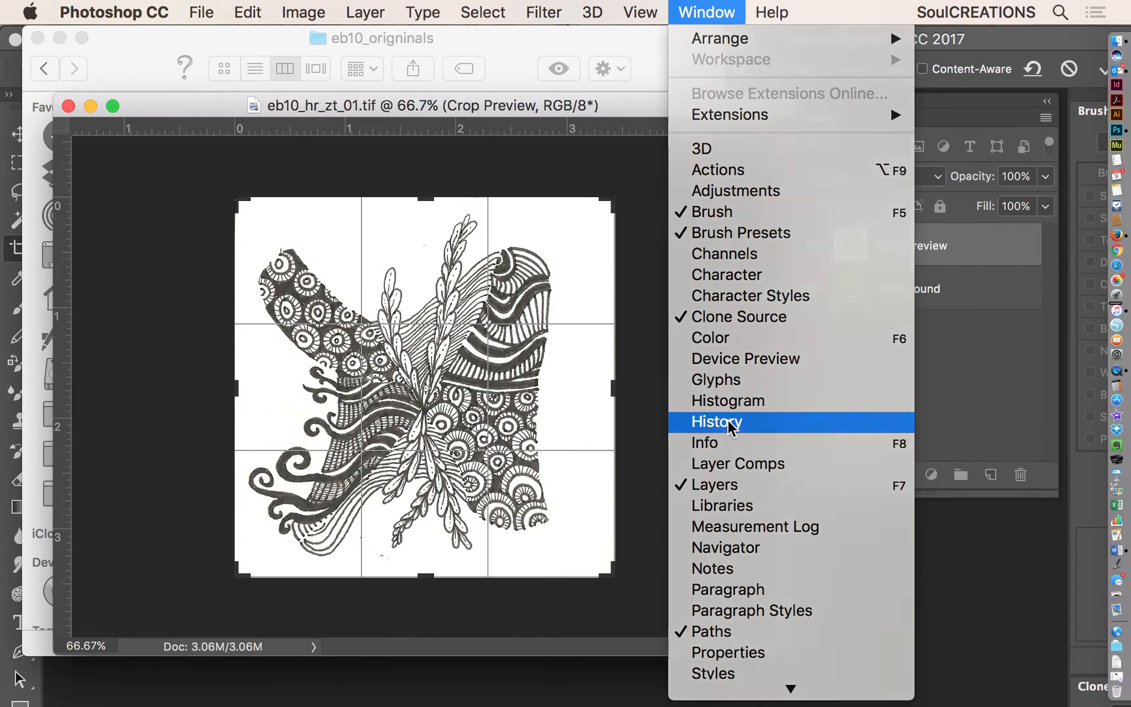
click(728, 423)
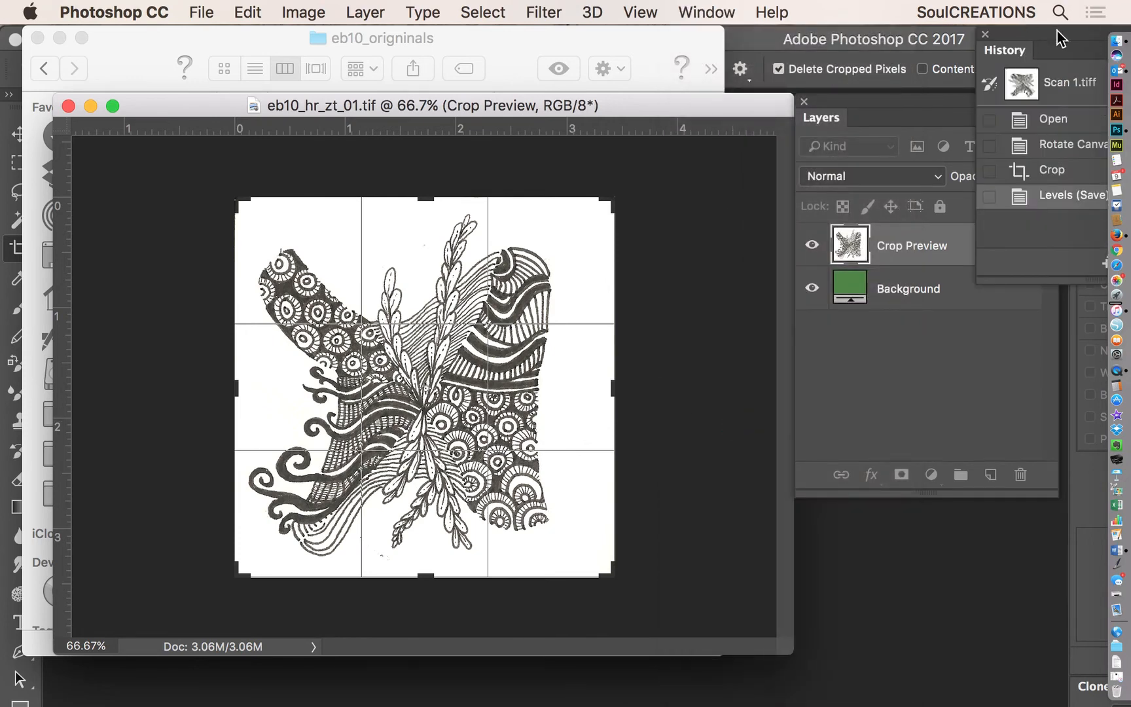
drag(1028, 61, 874, 481)
Show the Actions panel as a separate floating panel and apply the pending crop to the drawing.
click(740, 11)
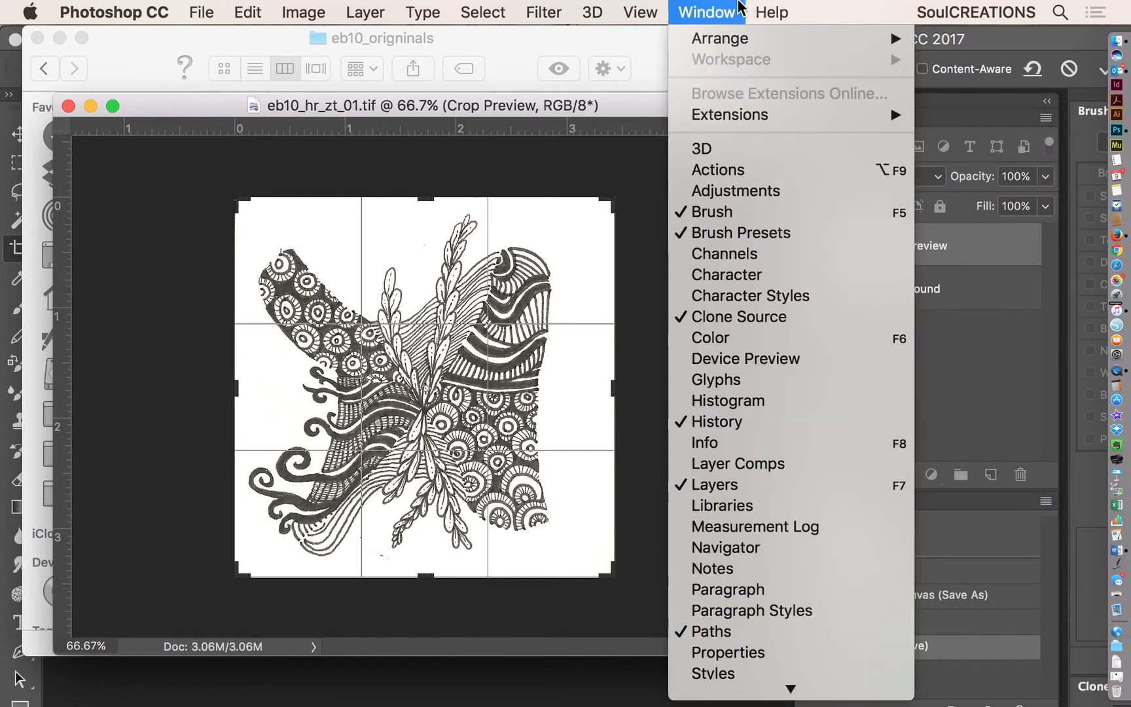
click(735, 171)
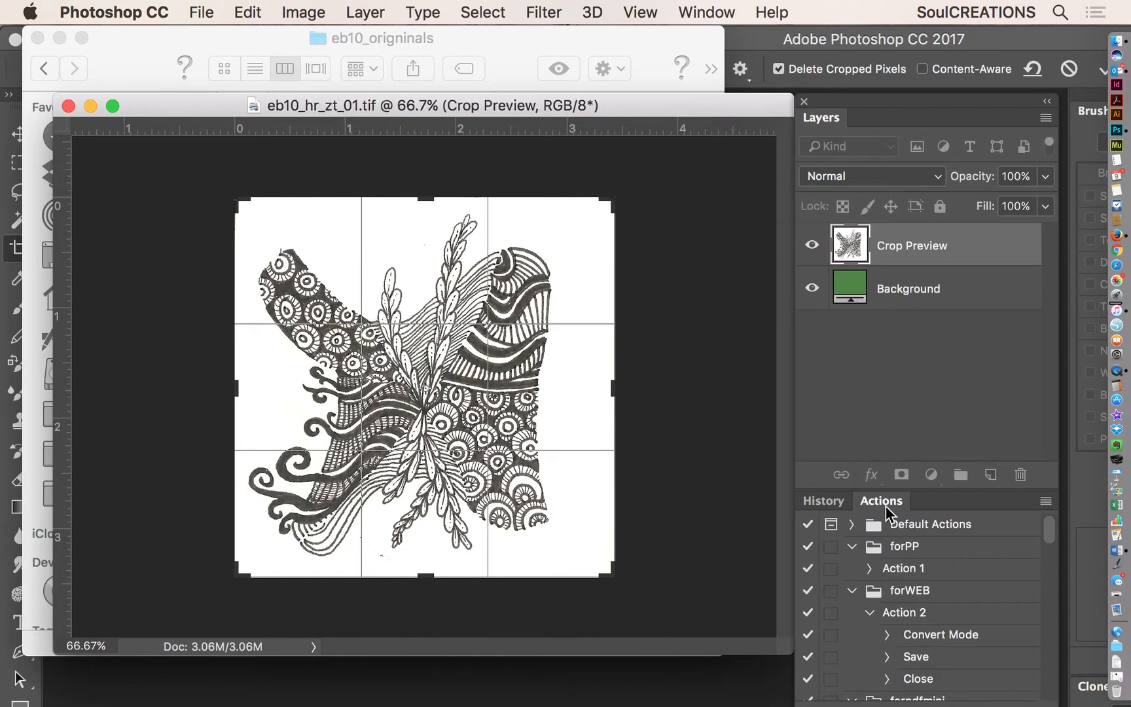
drag(886, 507, 726, 167)
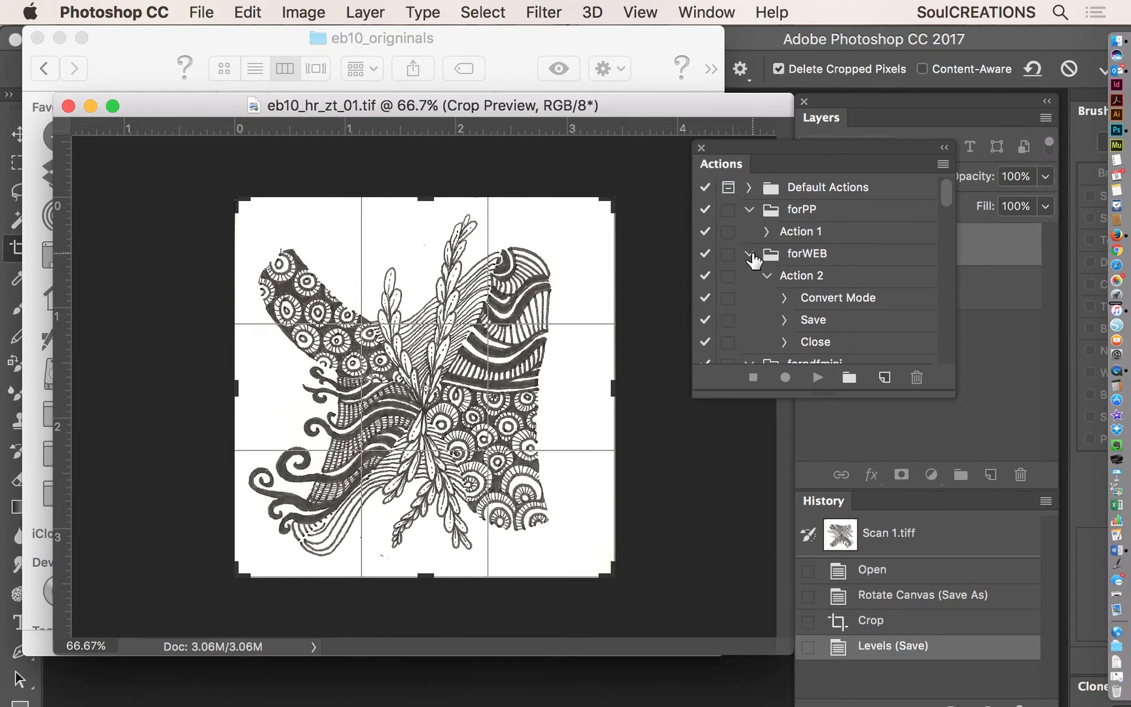
key(Return)
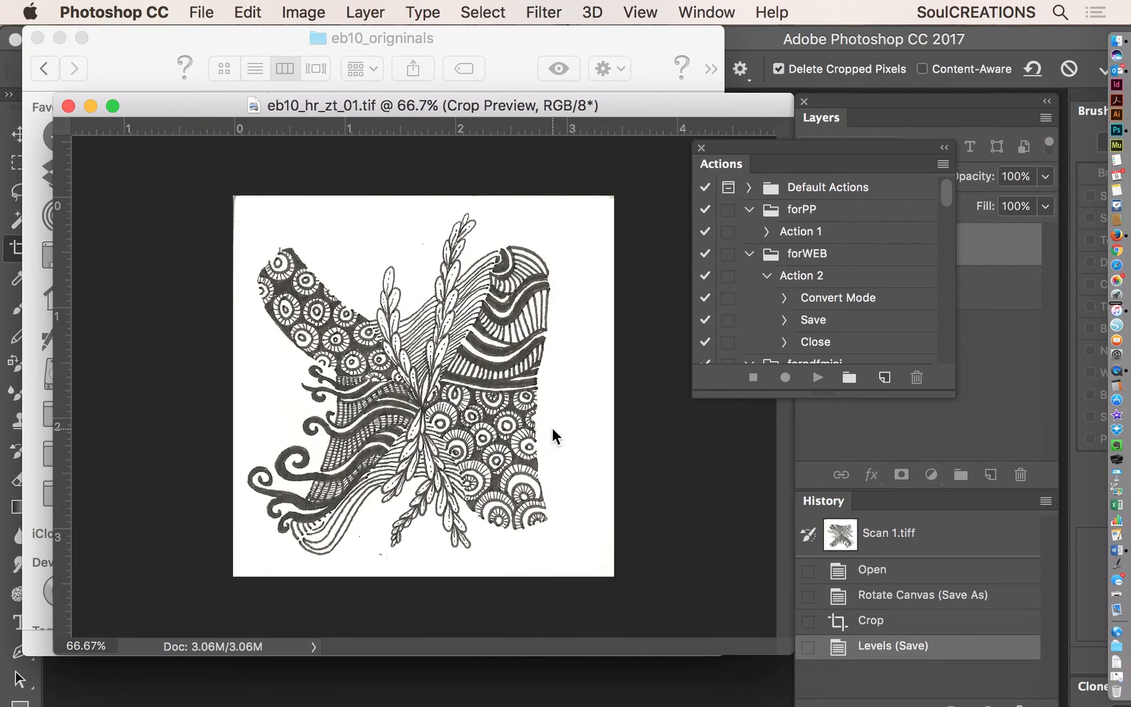
Collapse the forWEB, forpdfmini, LRforBLOG and Stamp/Print by Go Media action sets, leaving their dialog settings as they are.
click(766, 276)
click(749, 254)
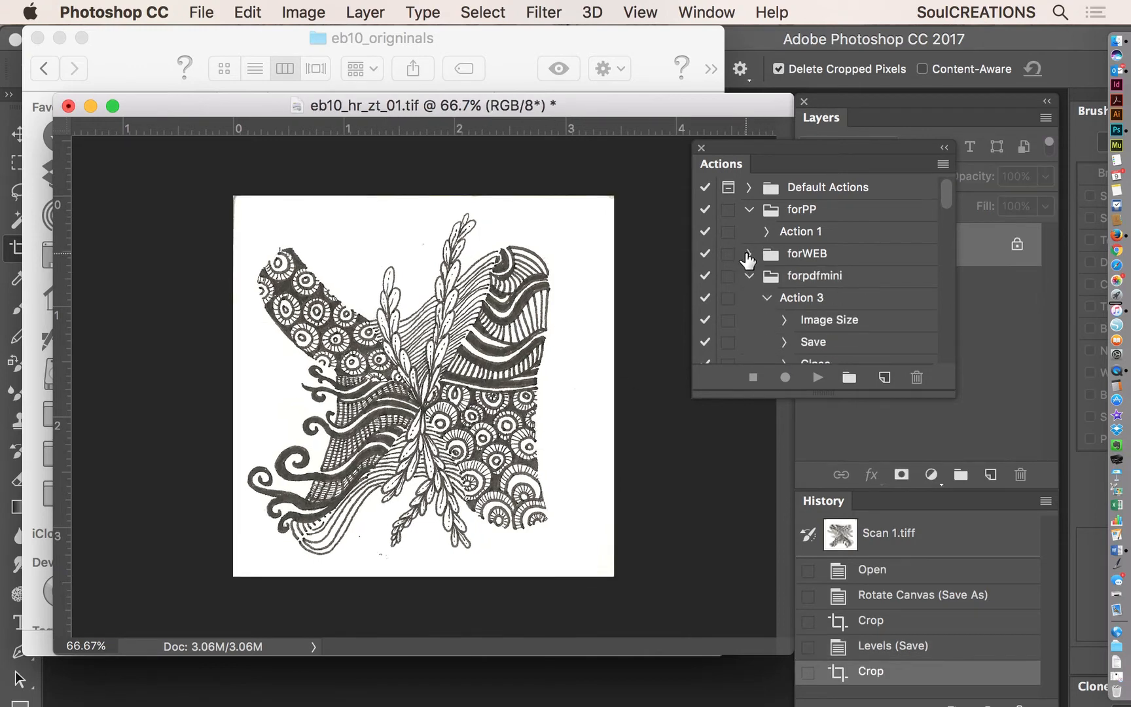
click(750, 276)
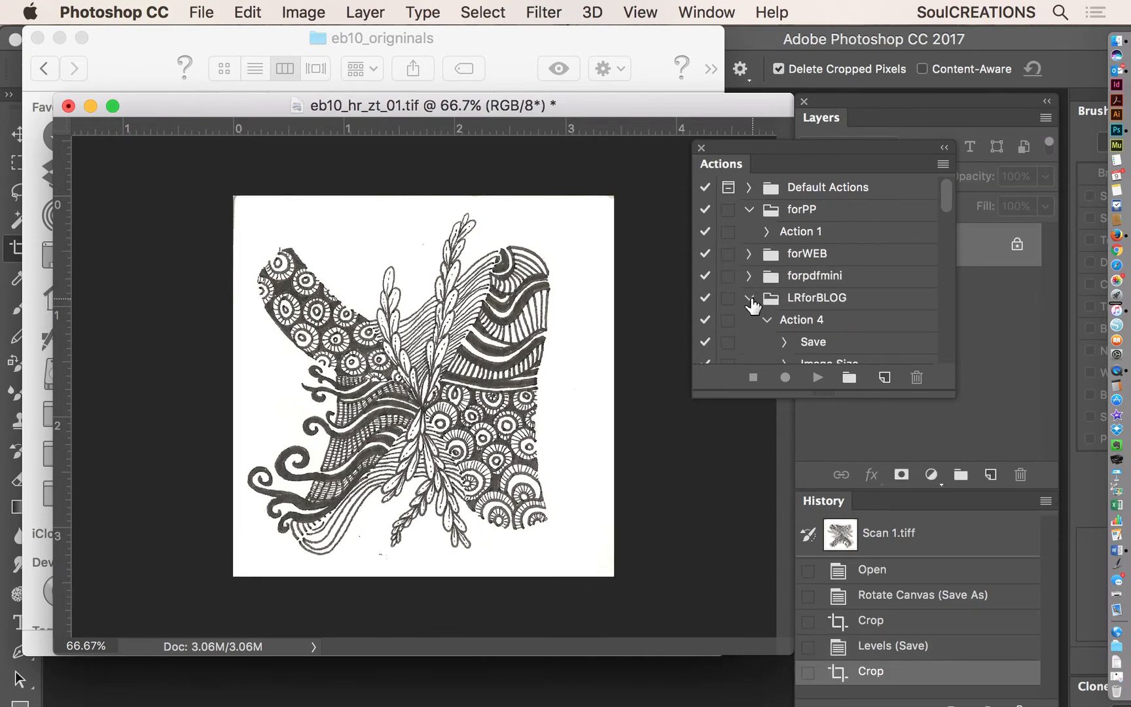
click(749, 298)
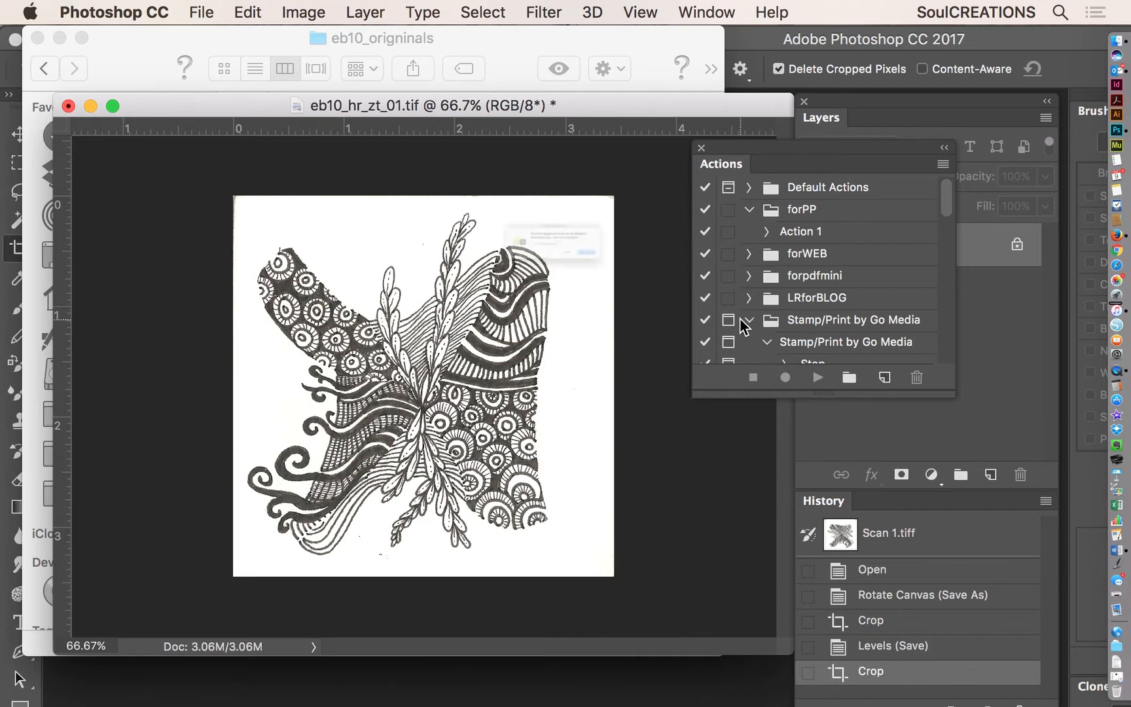
click(729, 319)
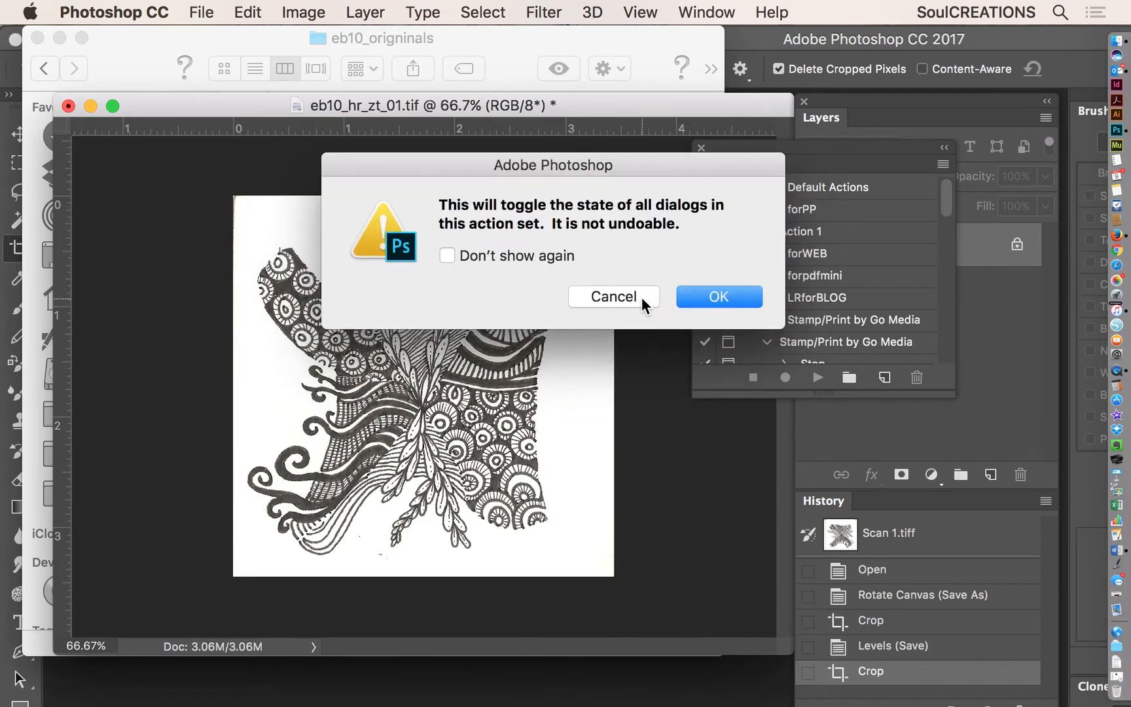
click(642, 298)
click(746, 320)
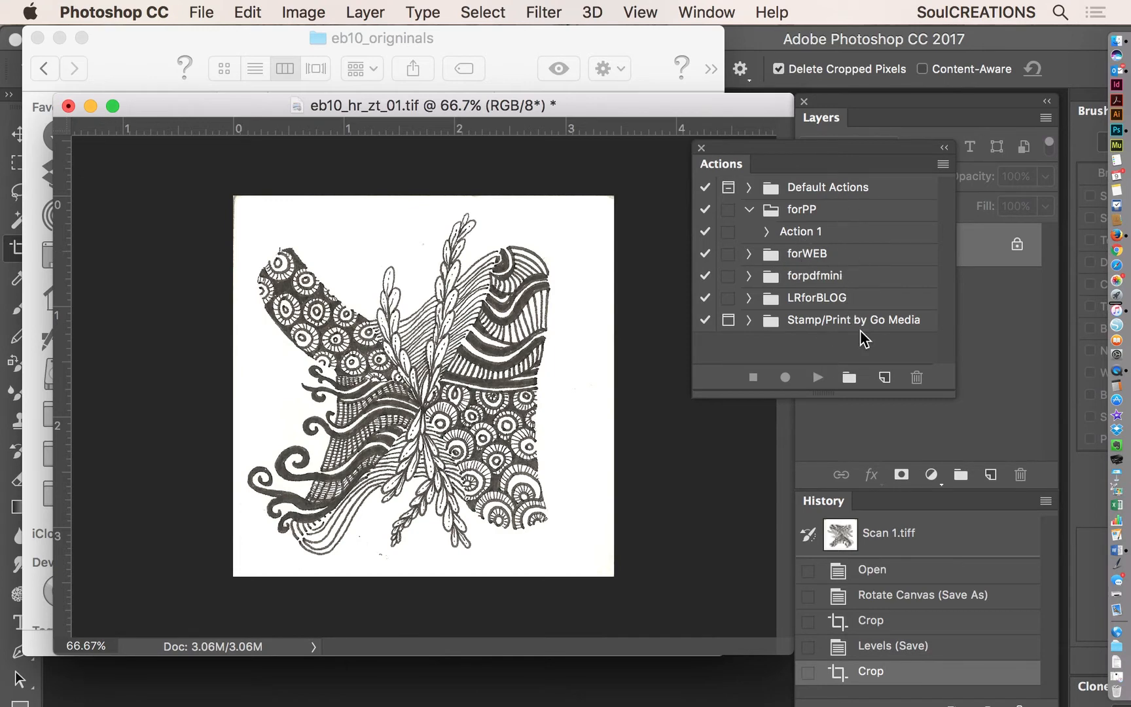
Examine the commands recorded in Action 4 of the LRforBLOG set, then collapse the set again.
click(749, 298)
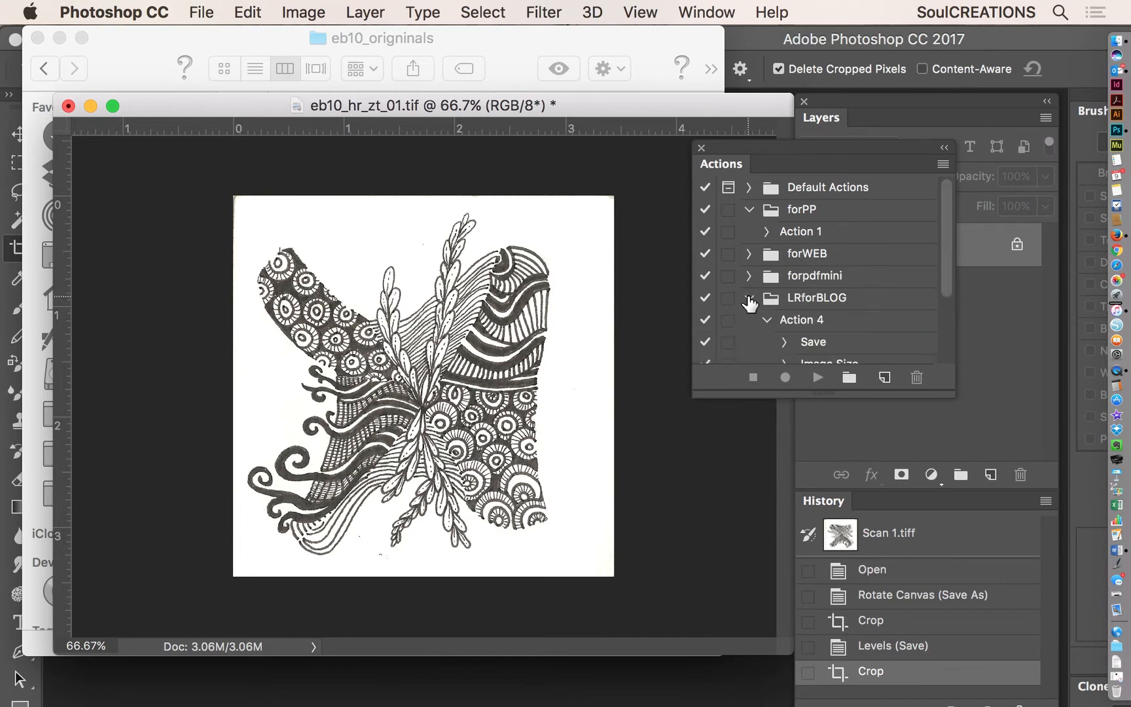
click(749, 298)
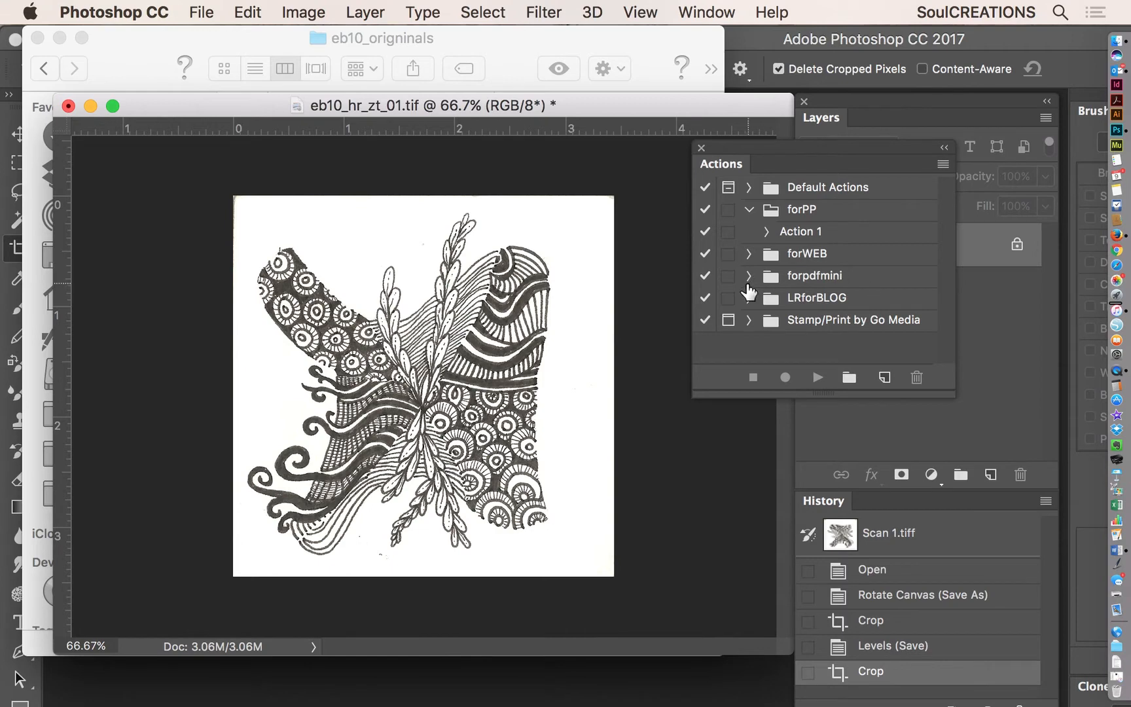
click(749, 297)
scroll(812, 305, down, 3)
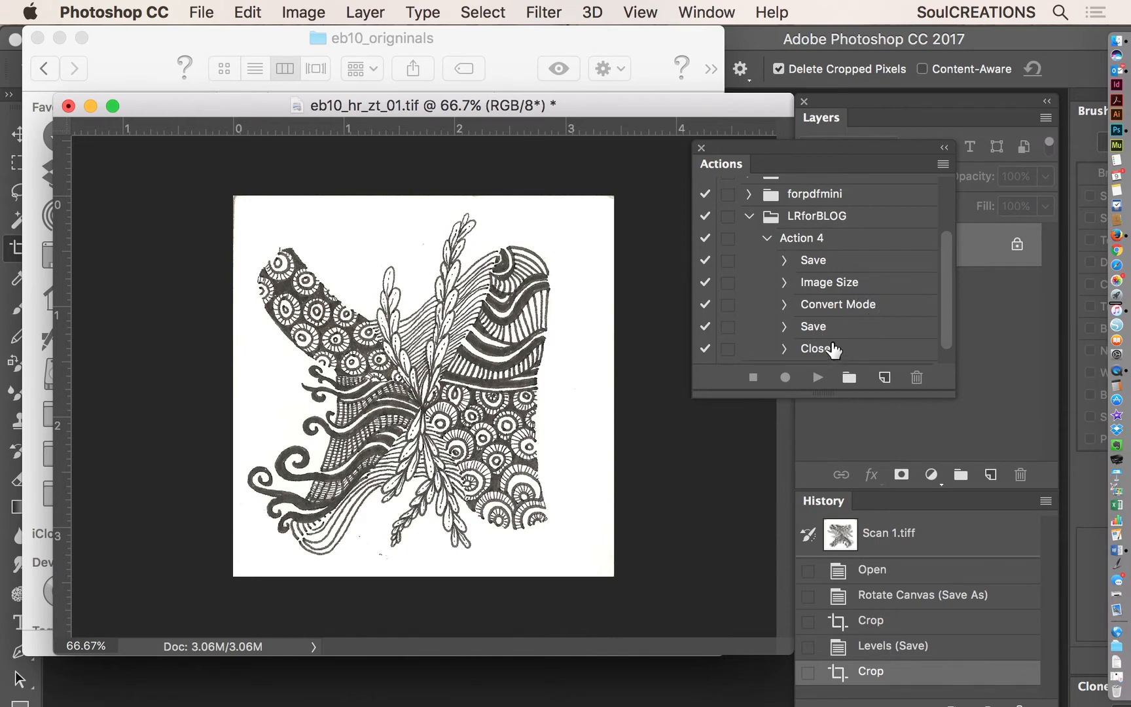
scroll(833, 350, down, 1)
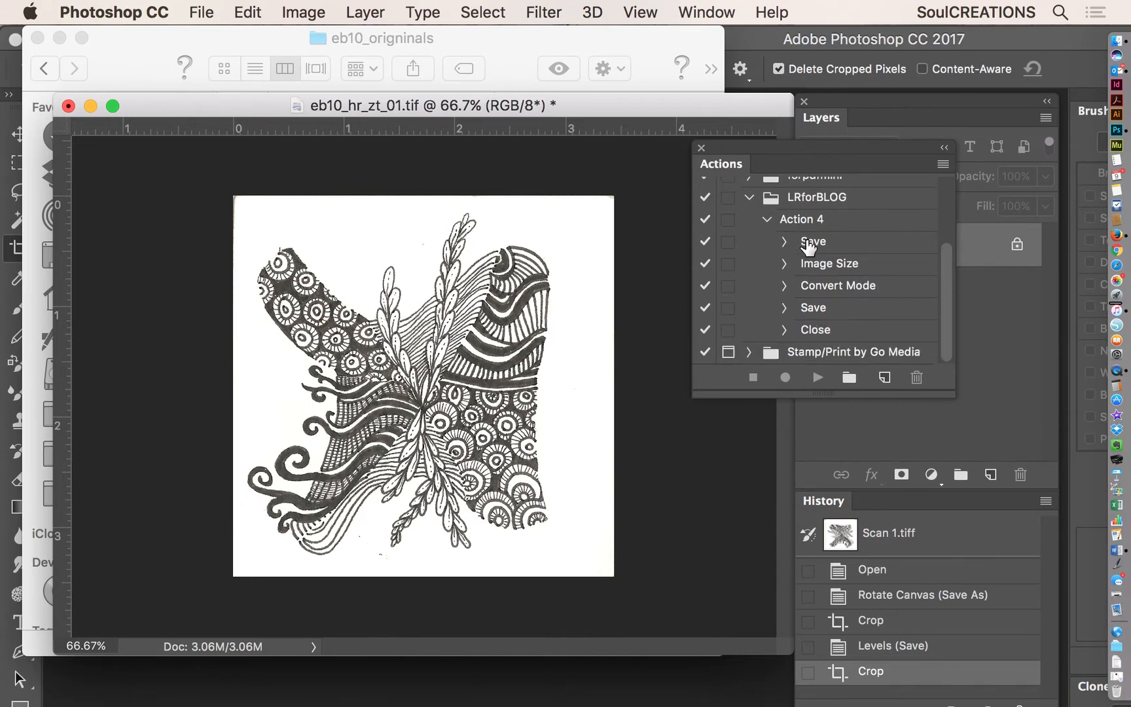
click(746, 199)
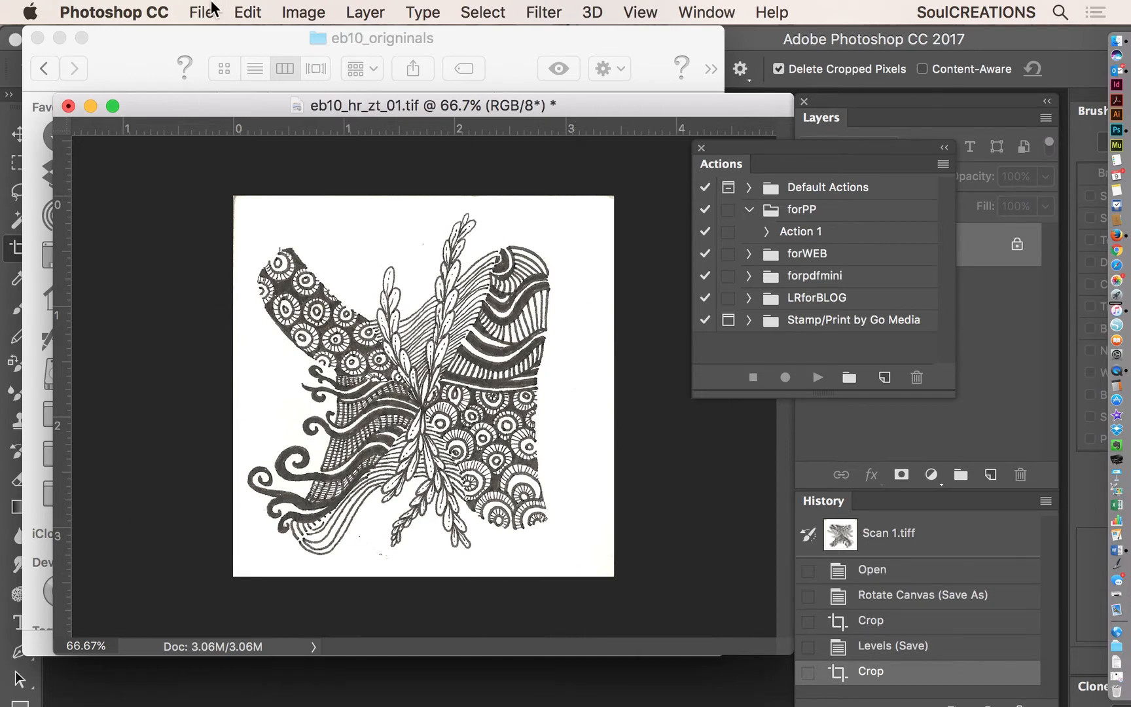
Save the cropped eb10_hr_zt_01.tif and move its document window up to uncover the Finder window behind it.
click(195, 12)
click(216, 219)
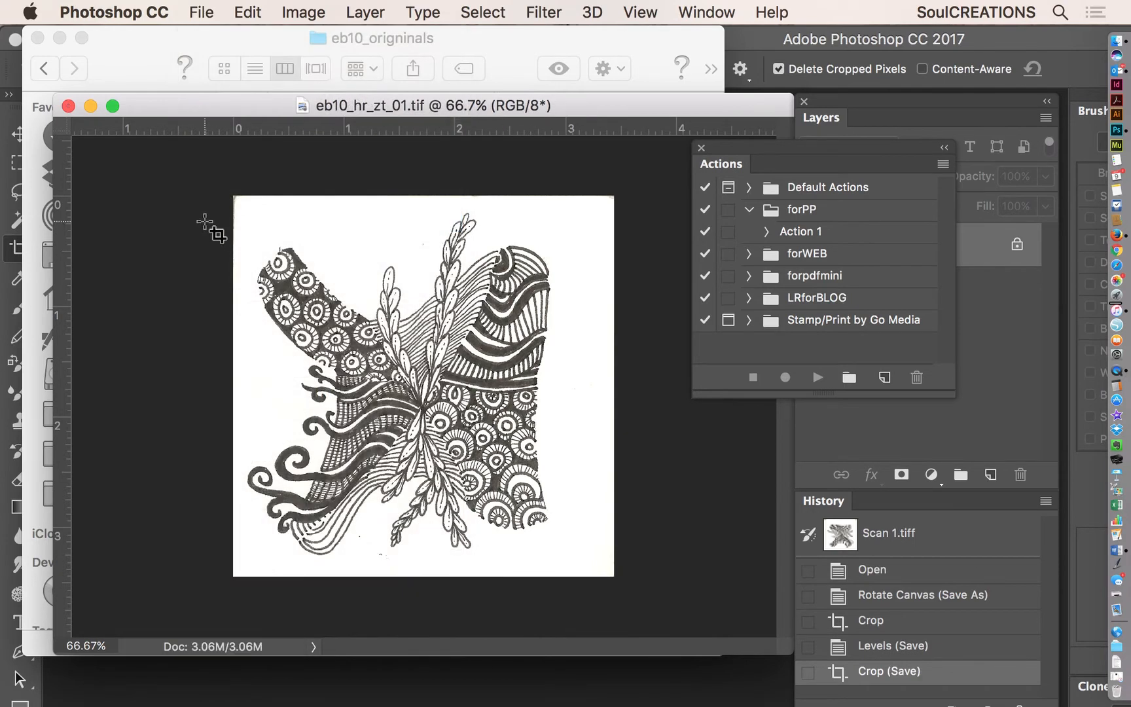
drag(169, 108, 174, 18)
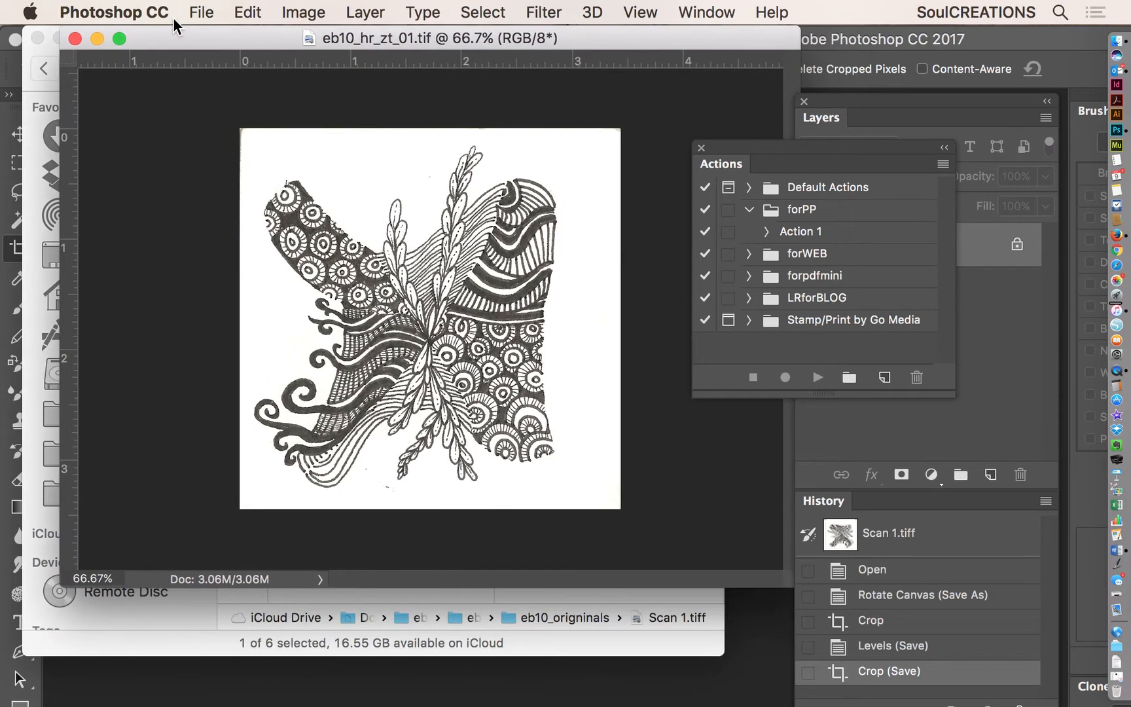
Switch to Finder and compare the contents of the eb10_hr_tangles and eb10_lr_tangles folders.
click(209, 618)
scroll(376, 384, left, 5)
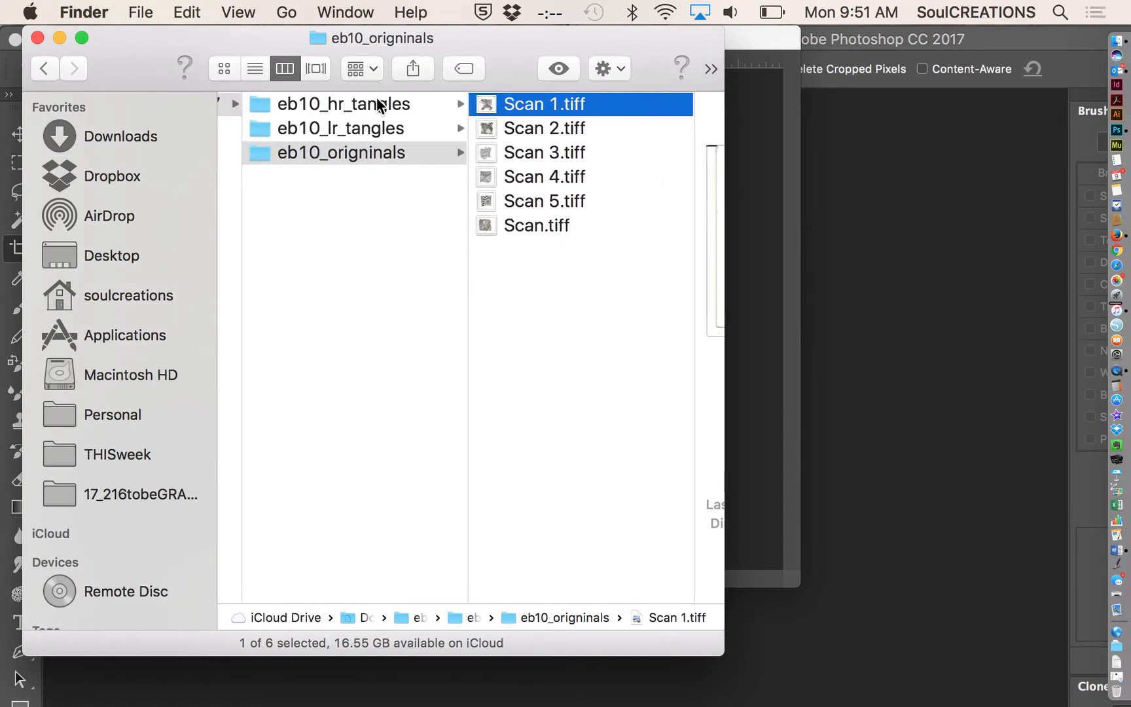
click(378, 105)
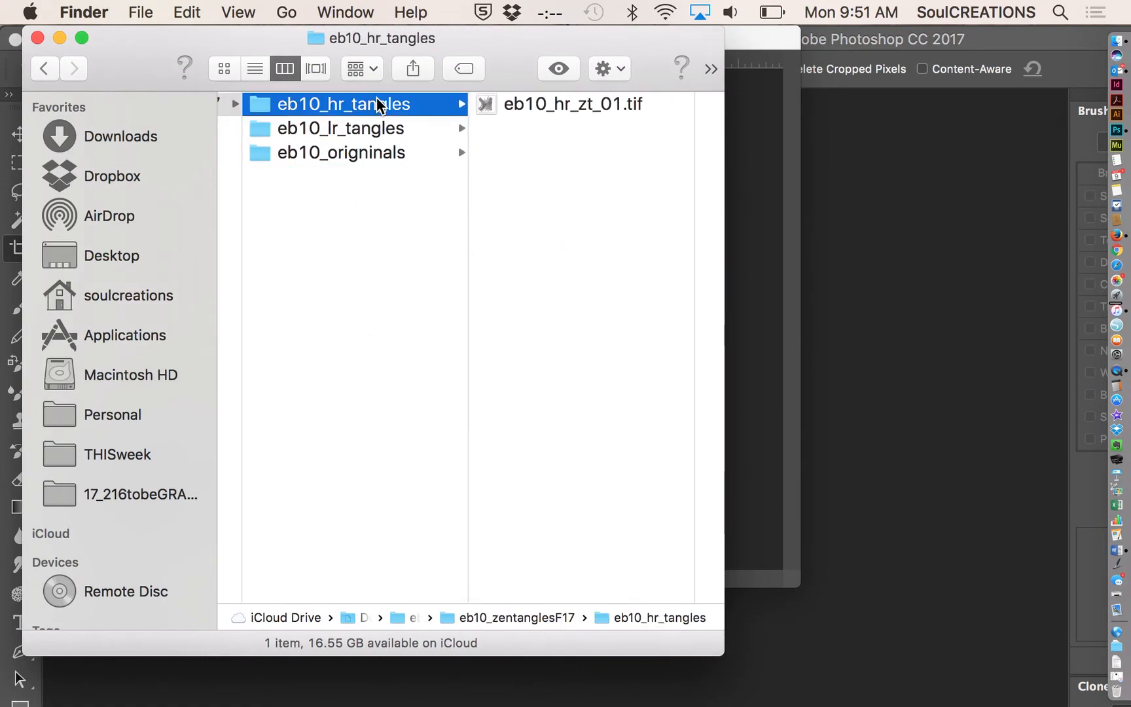
click(347, 128)
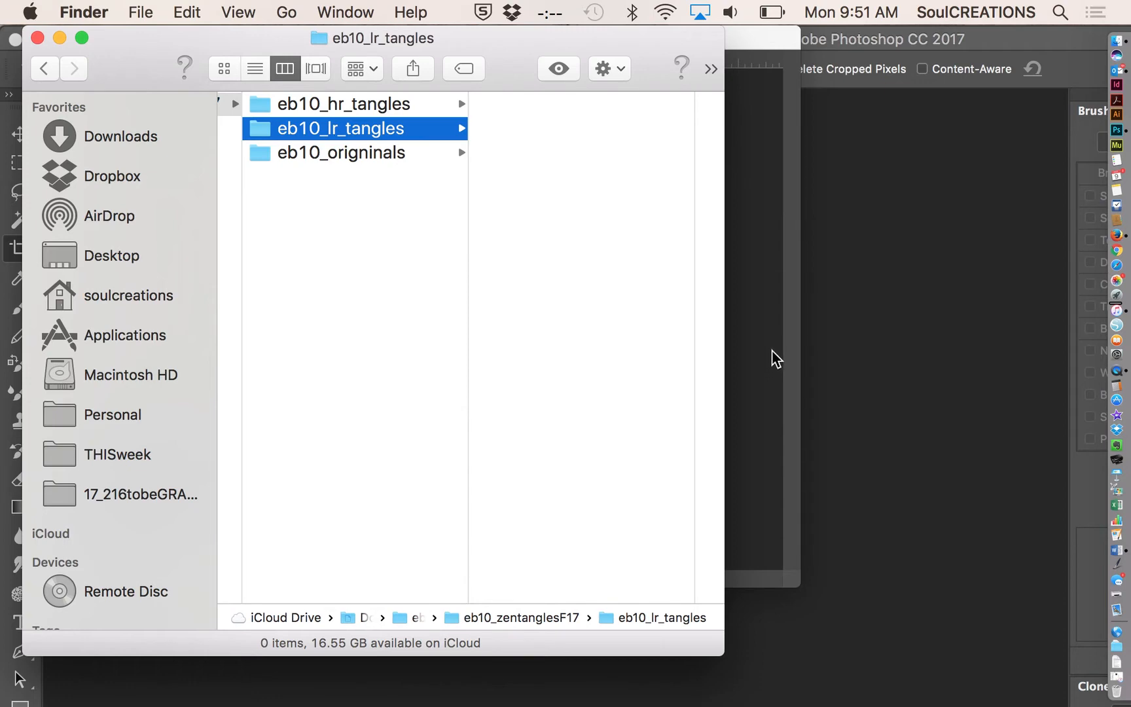
click(318, 99)
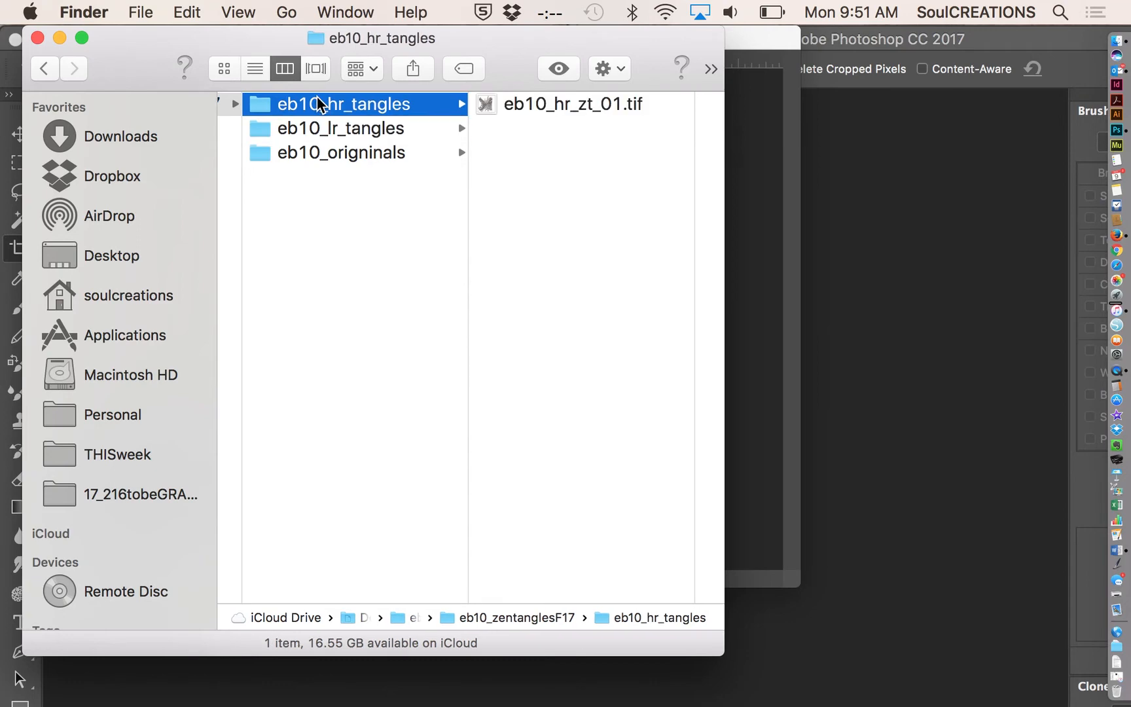
click(368, 136)
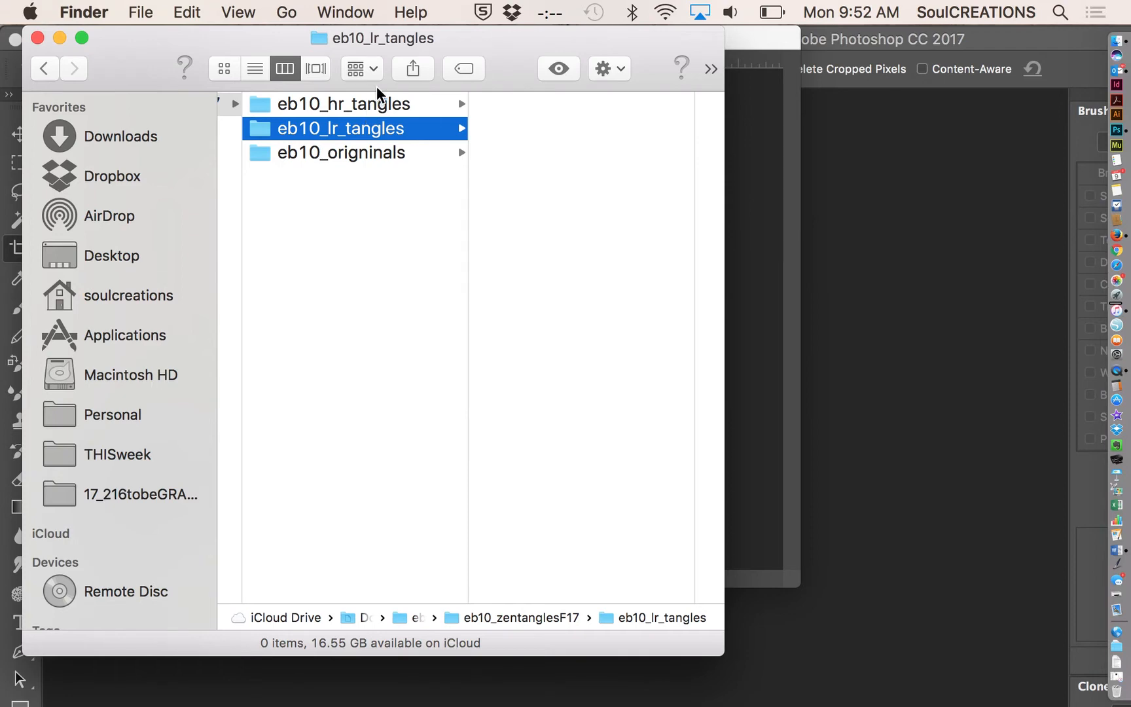
Switch back to Photoshop and reposition the floating Actions panel partly over the document window.
click(750, 281)
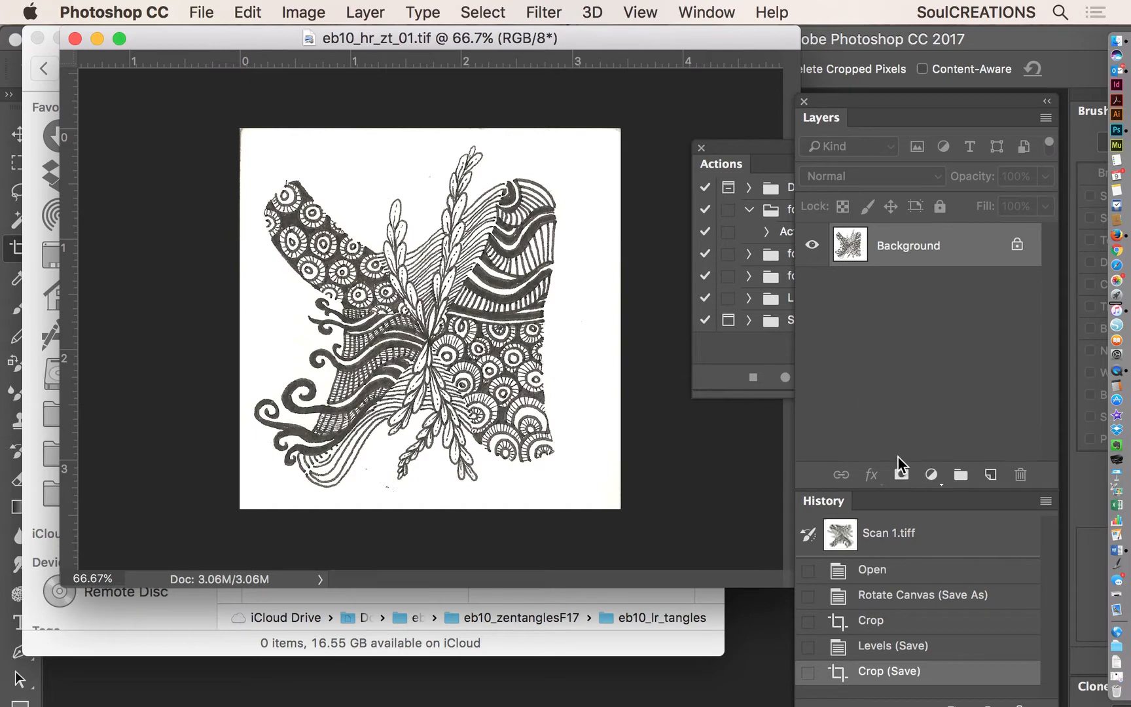
click(758, 158)
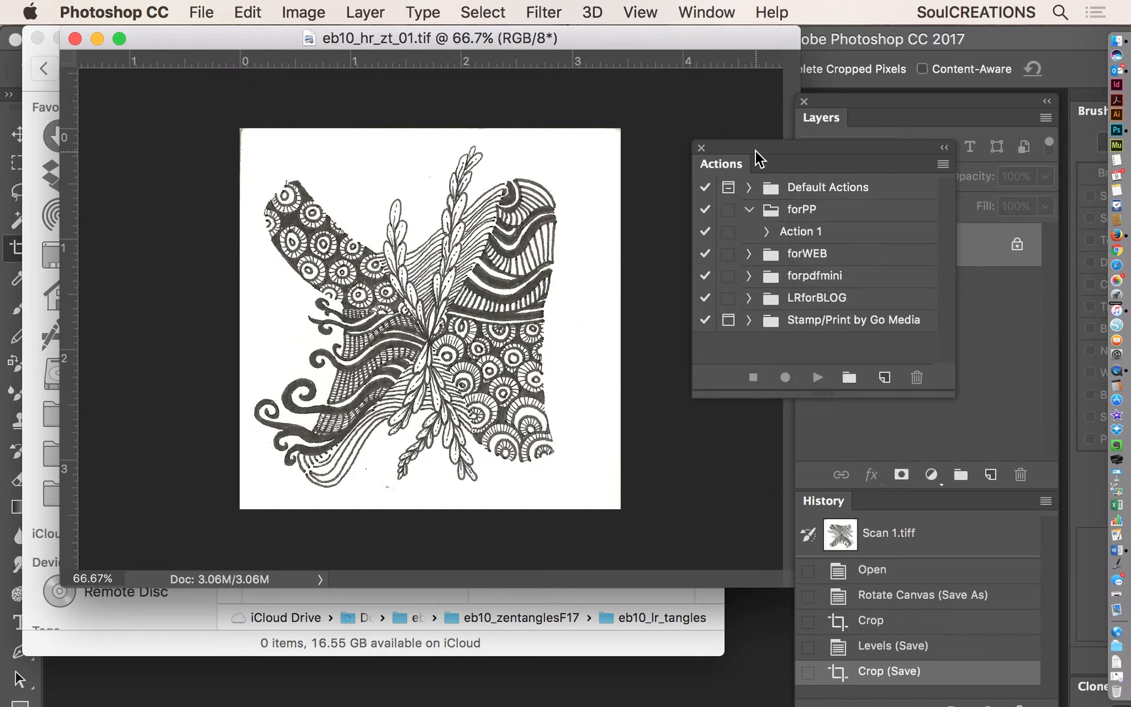
drag(758, 158, 700, 109)
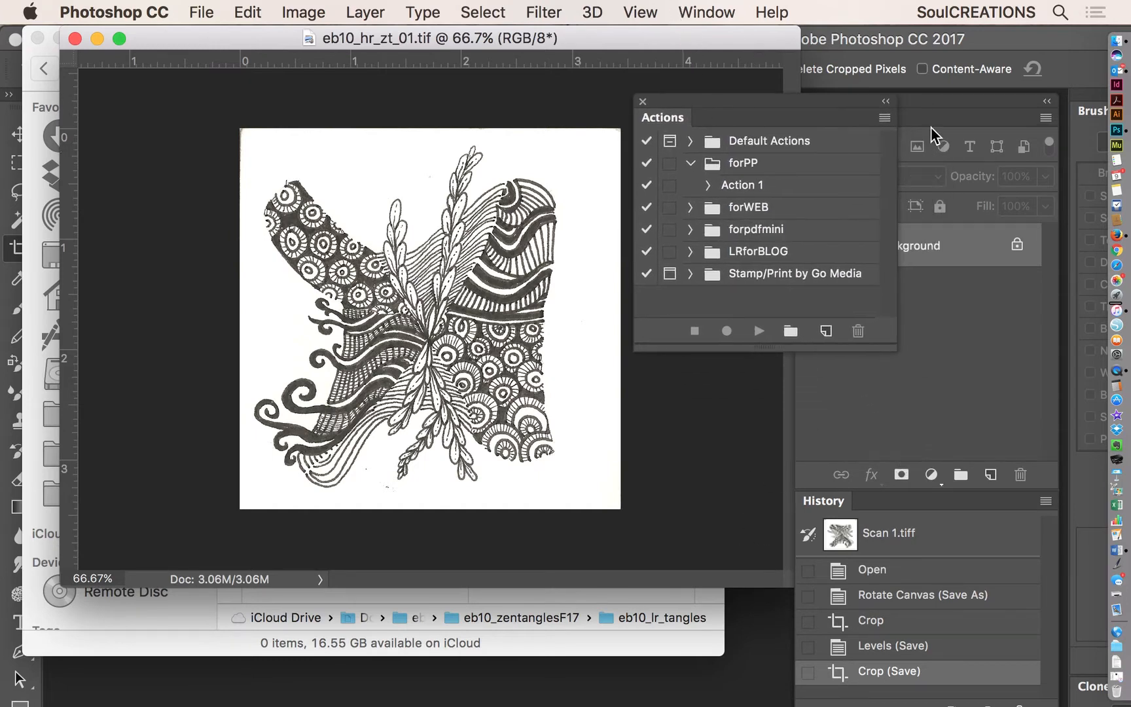
Create a new action set named lrFORportal and enlarge the Actions panel to leave room for its contents.
click(884, 118)
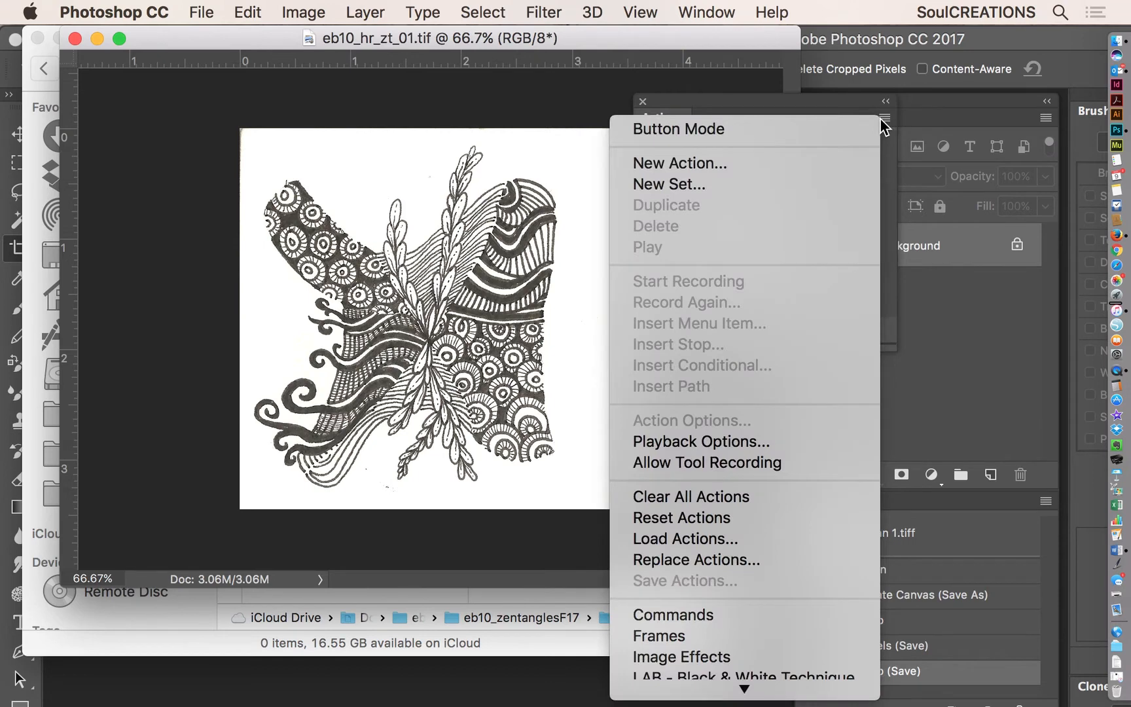
click(759, 186)
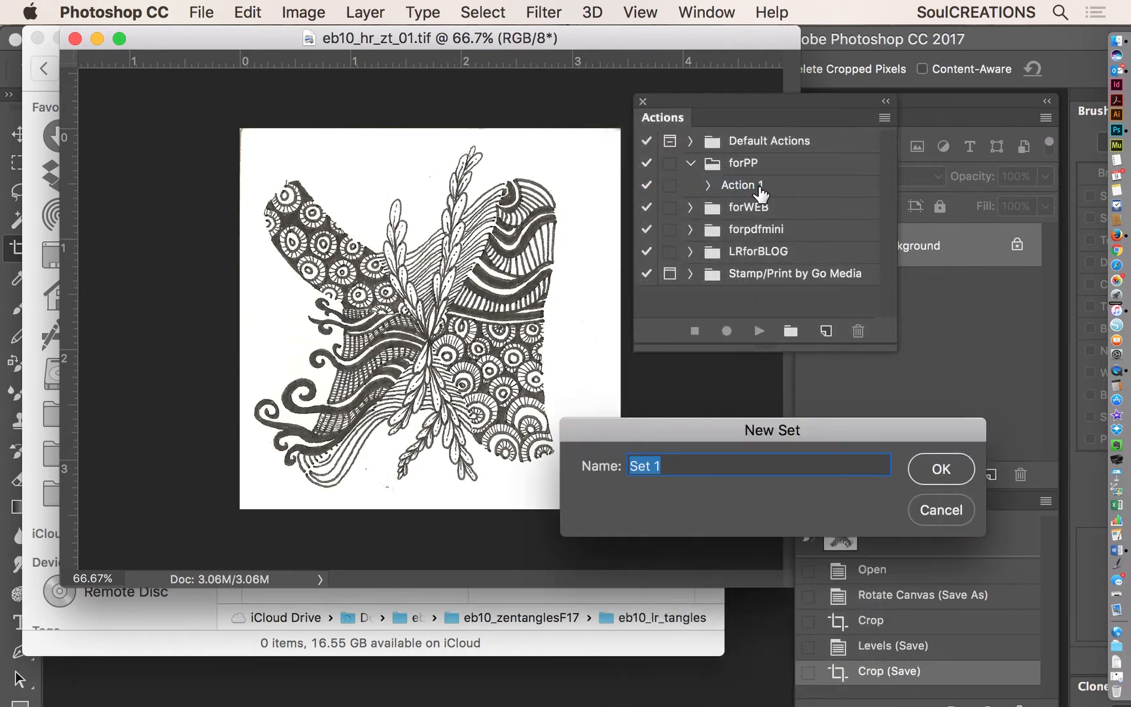
text(lrFORportal)
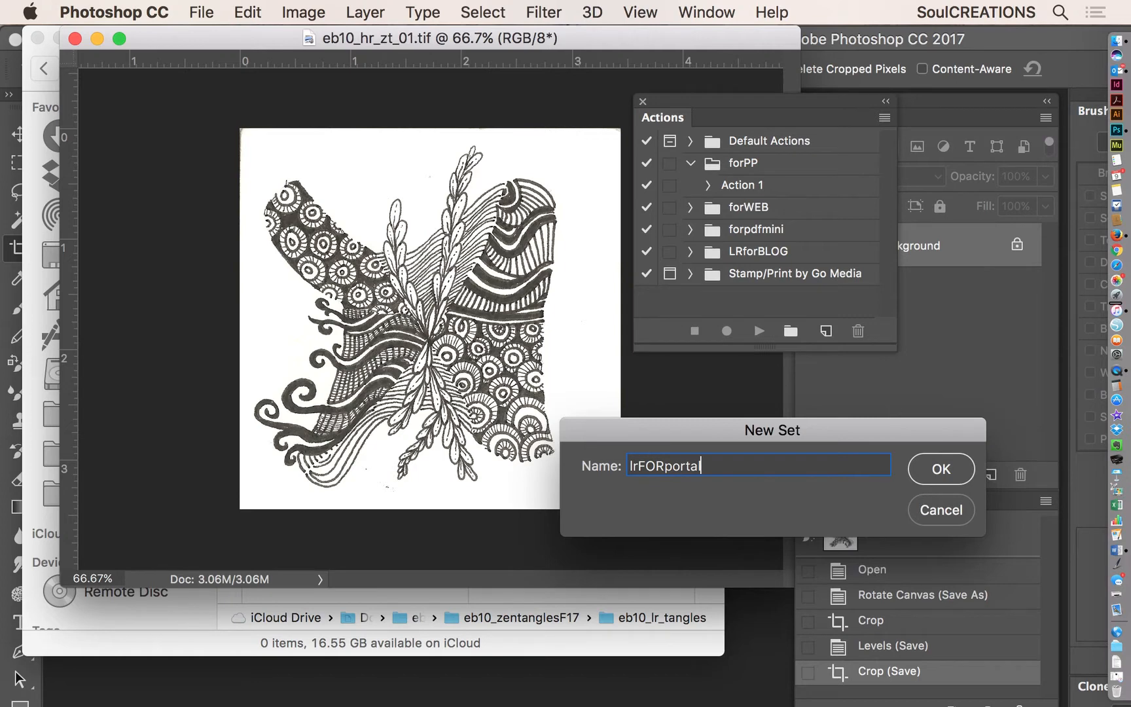
double_click(637, 471)
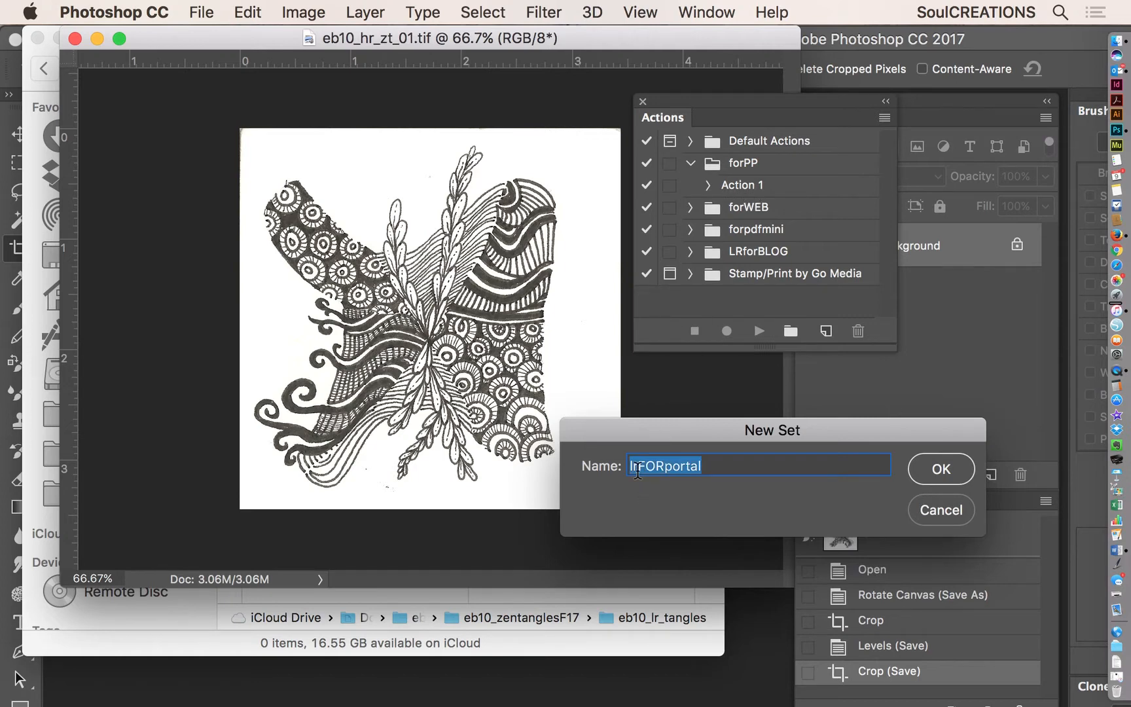
click(637, 468)
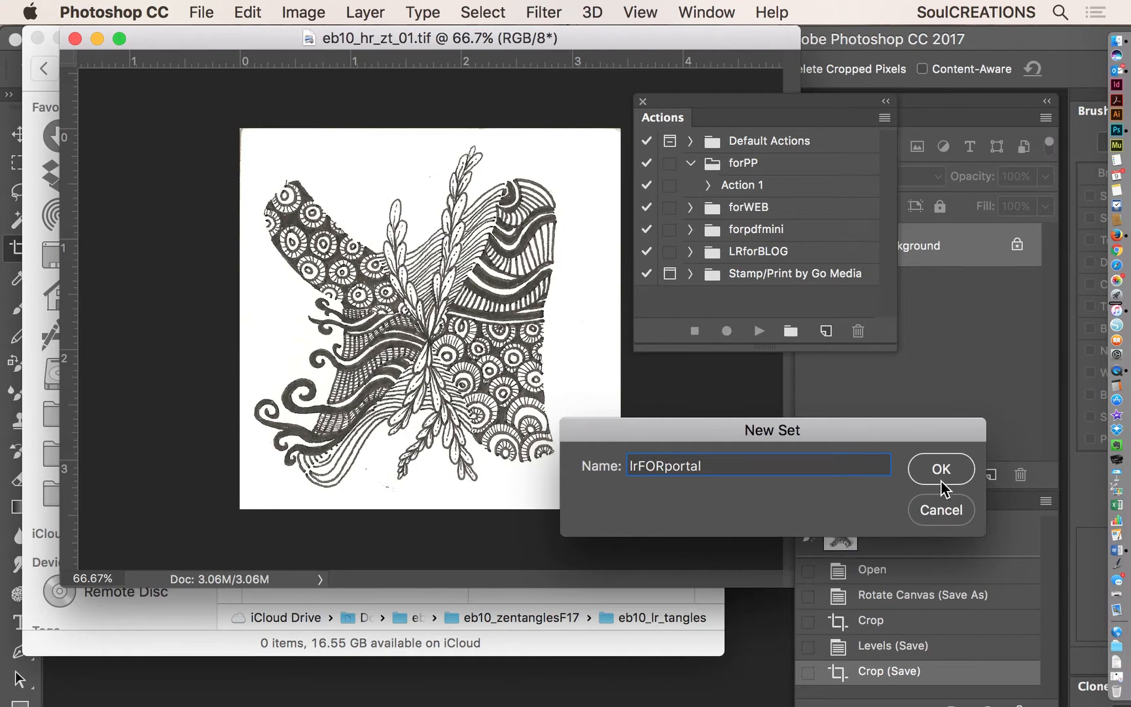
click(943, 477)
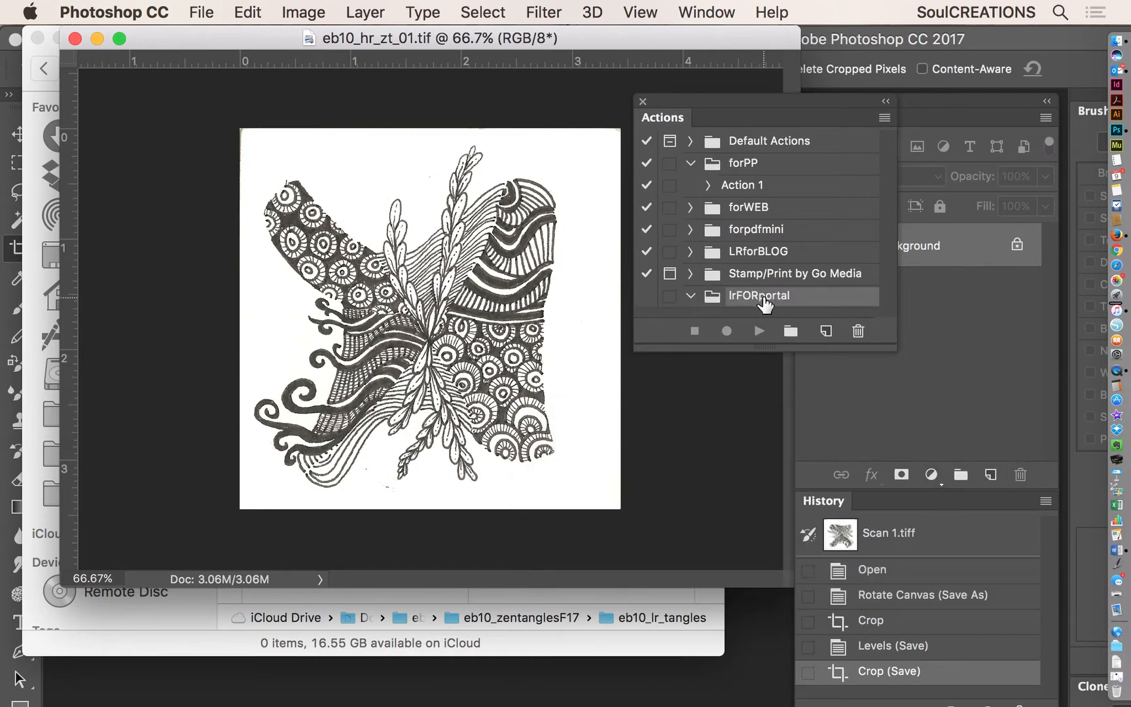
drag(894, 351, 1064, 701)
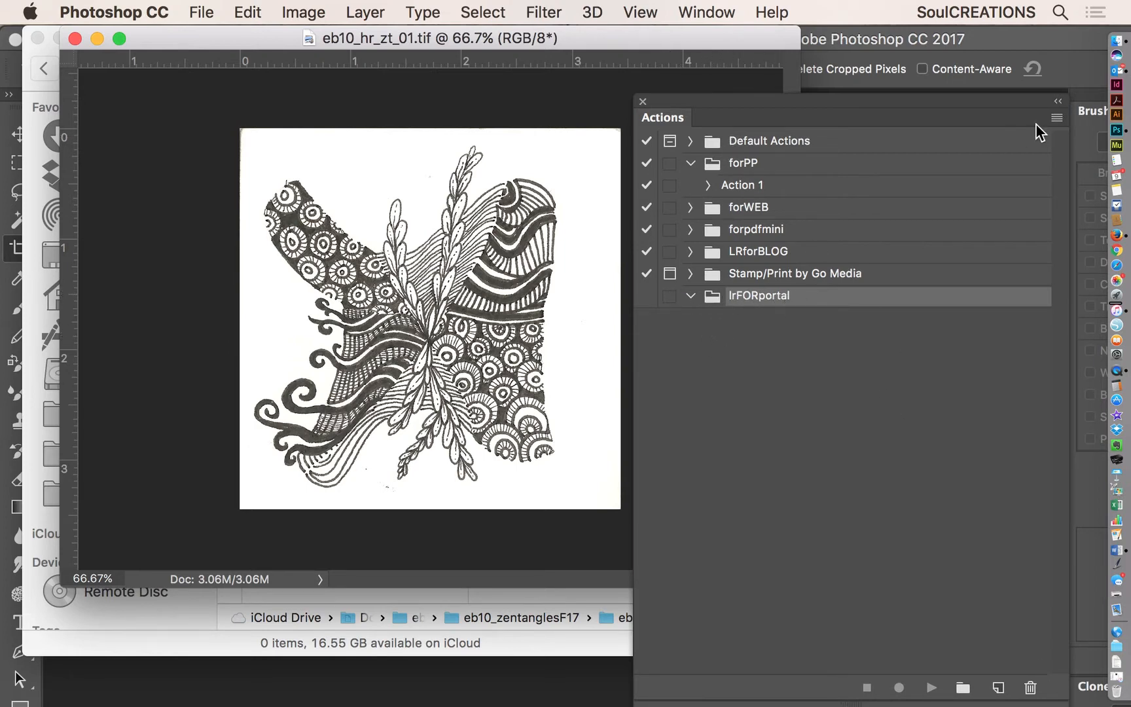
Start recording a new action in the lrFORportal set, keeping the default name Action 5.
click(1056, 120)
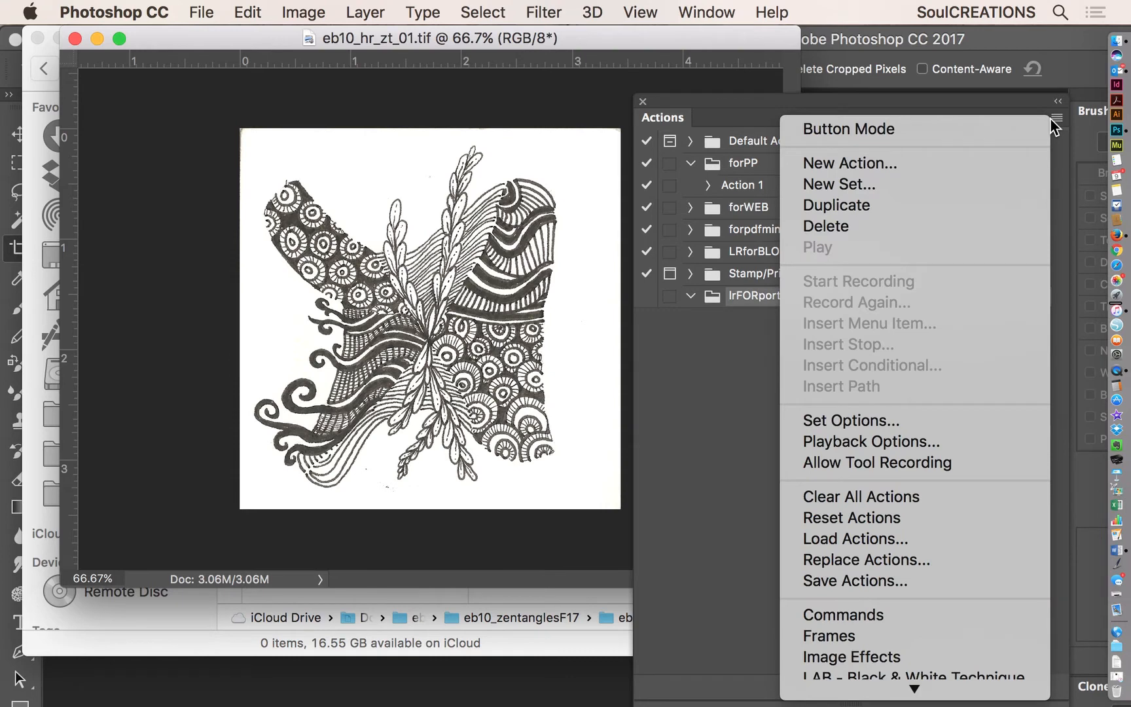
click(852, 163)
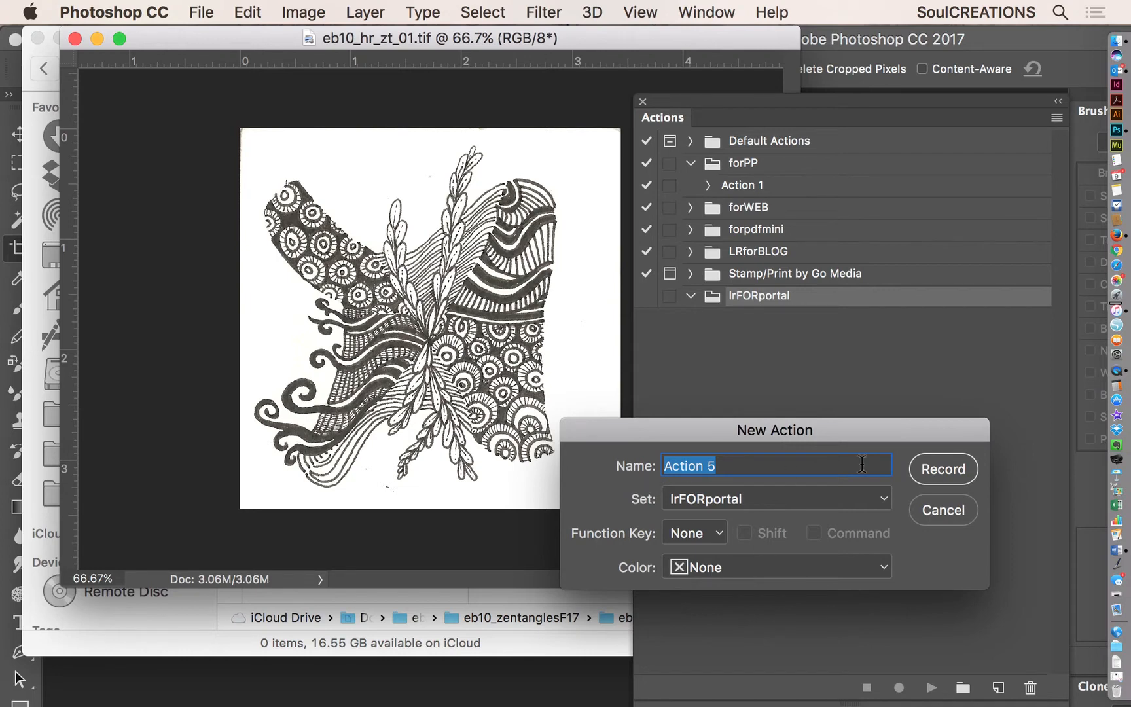
click(952, 470)
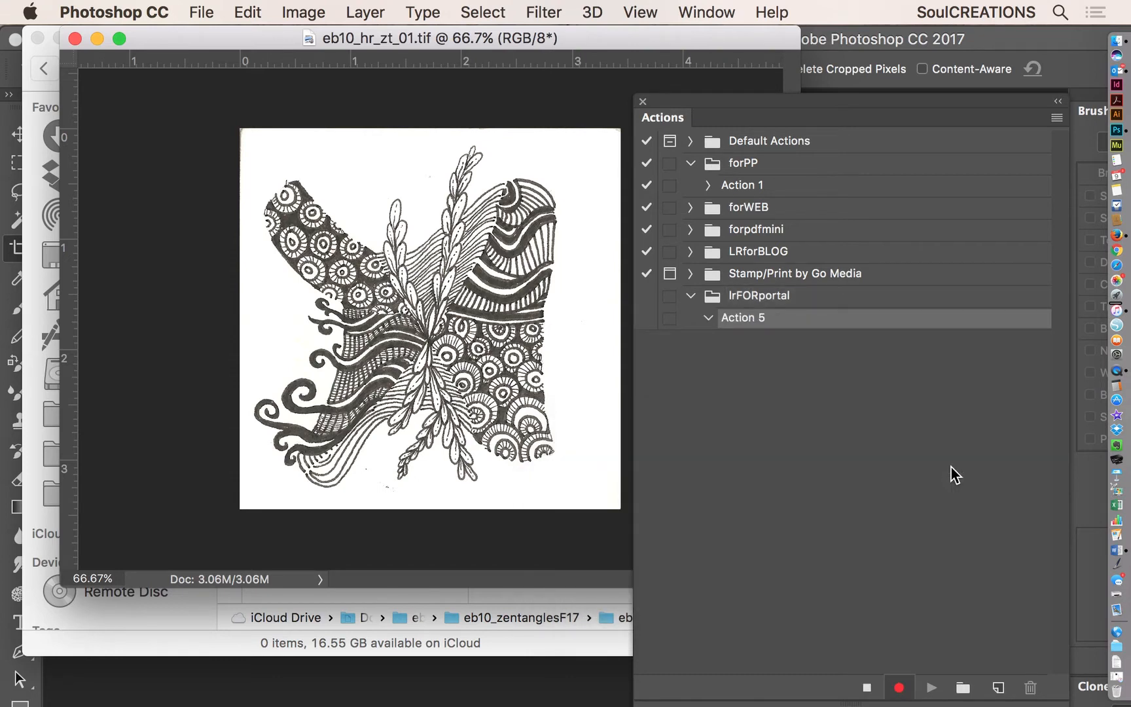
click(1060, 117)
click(1054, 117)
Set up a Save As of the drawing in the eb10_lr_tangles folder within eb10_zentanglesF17, using JPEG format.
click(212, 10)
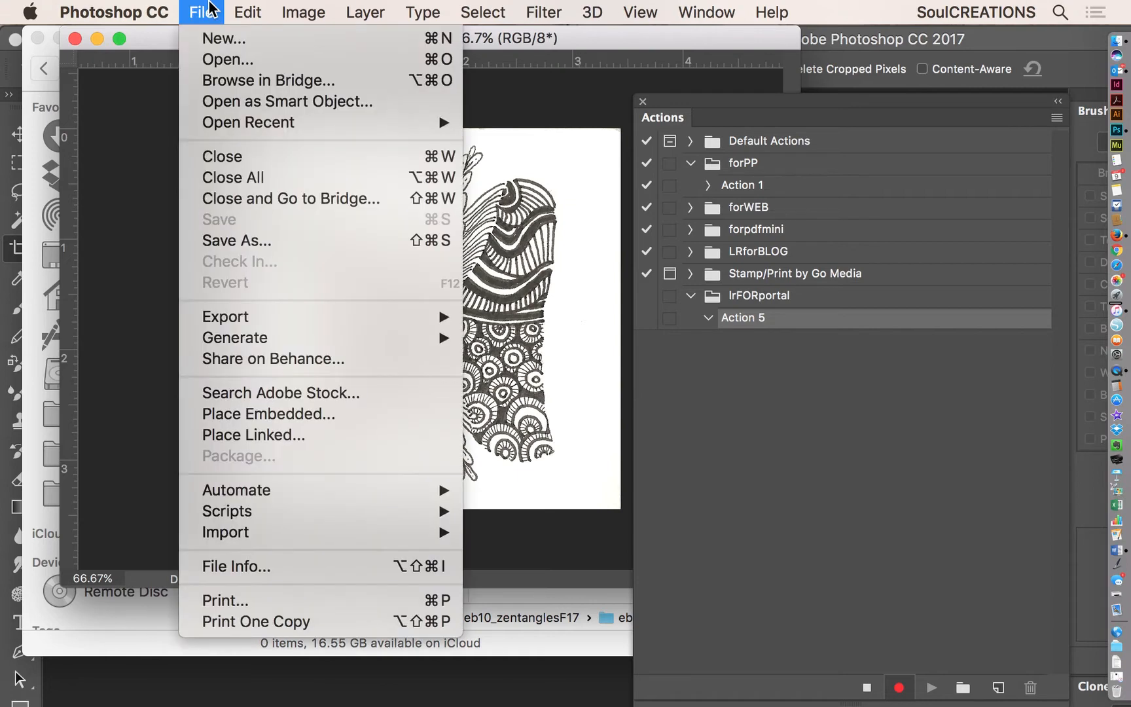
click(265, 242)
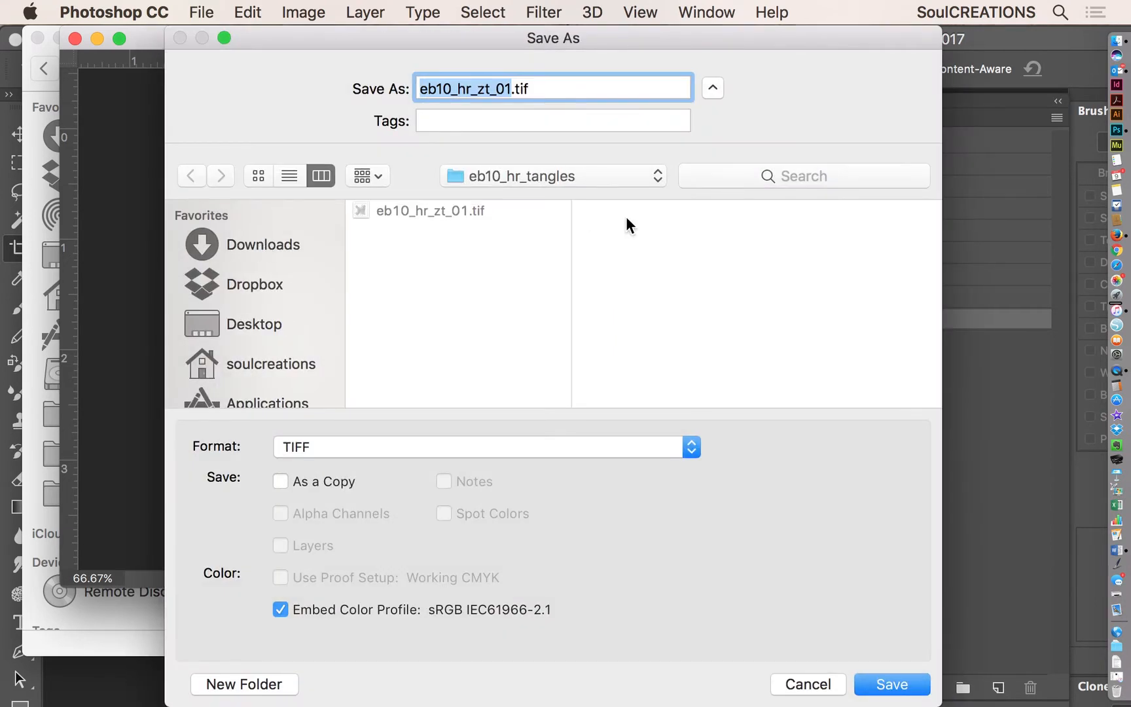
click(524, 174)
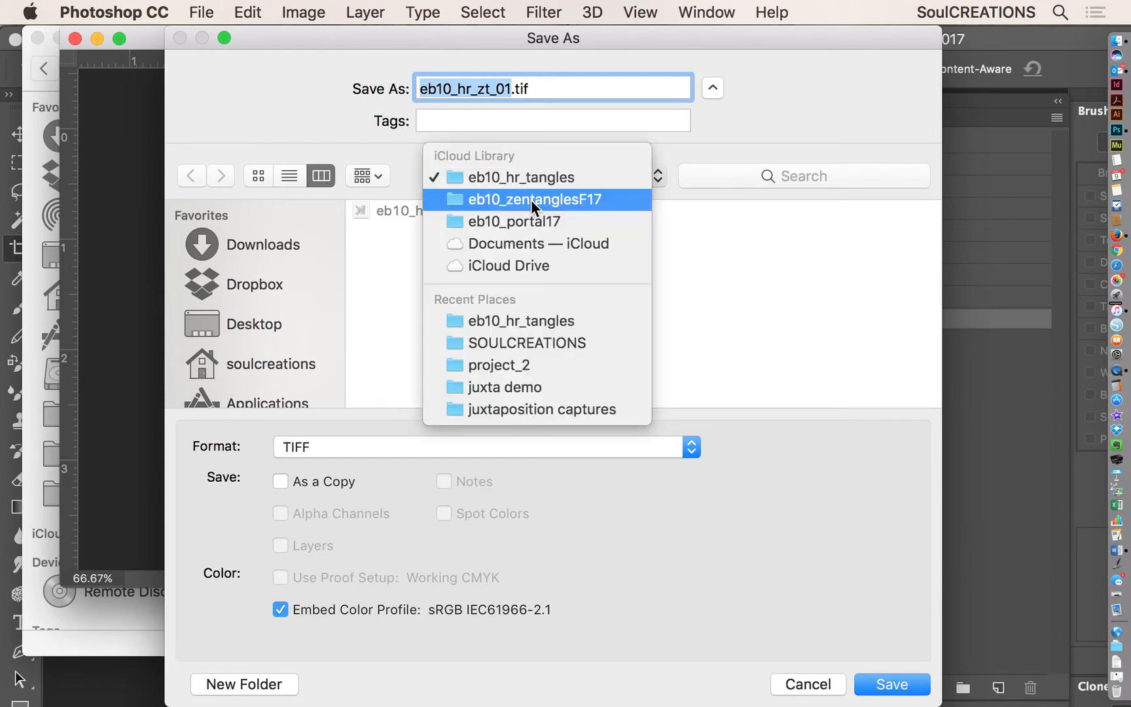
click(531, 199)
click(884, 231)
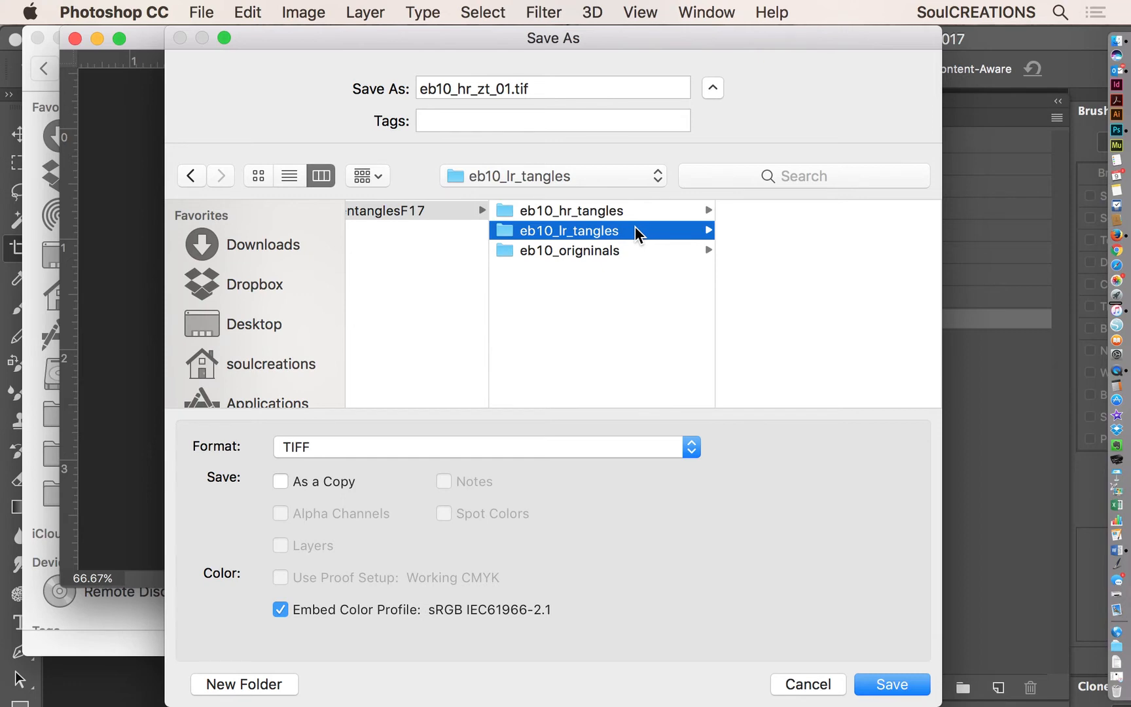
click(687, 447)
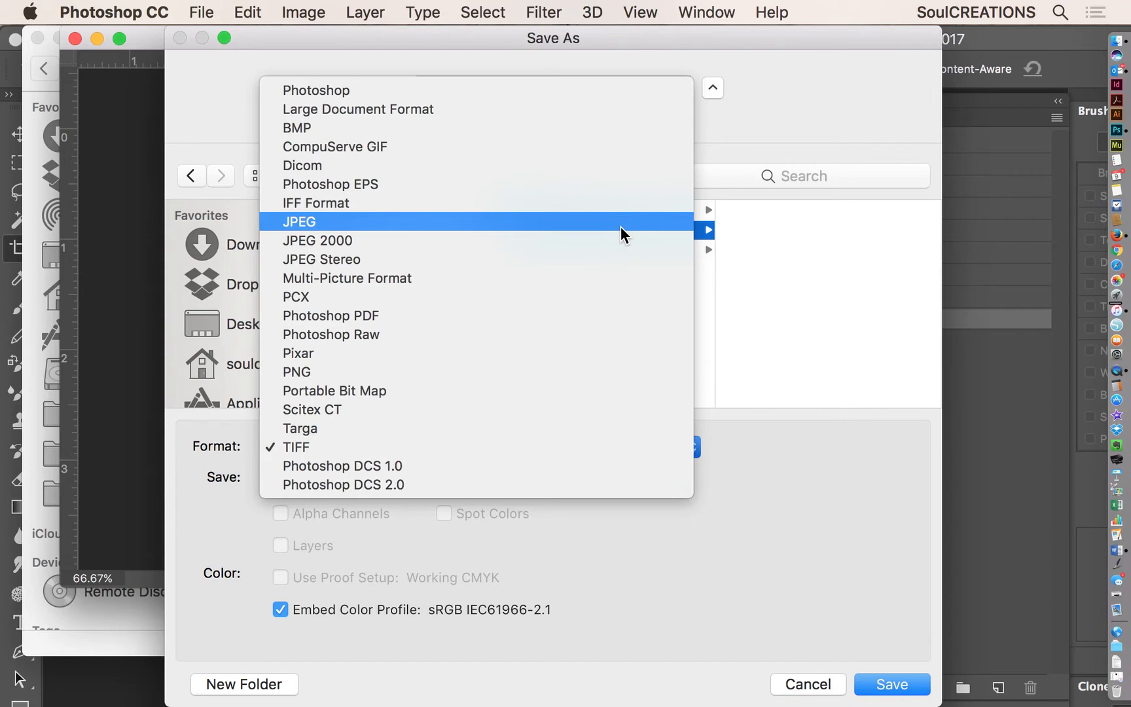
click(620, 226)
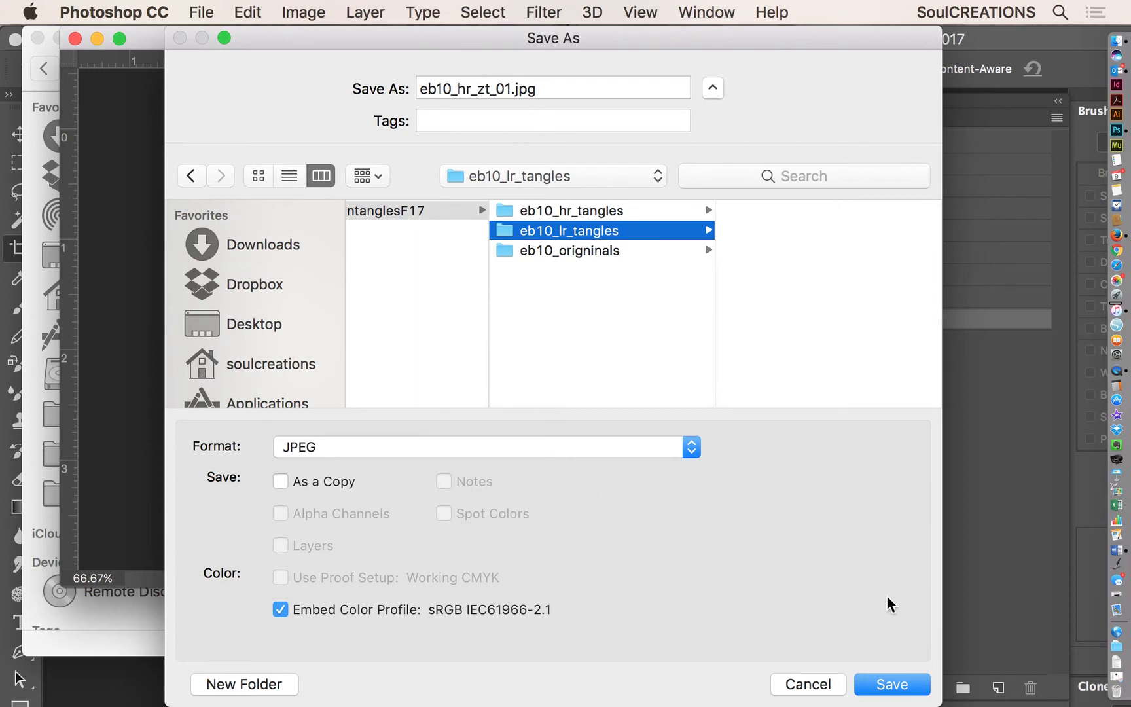
Save the JPEG at quality 12, Maximum, with the Baseline ("Standard") format option.
click(891, 685)
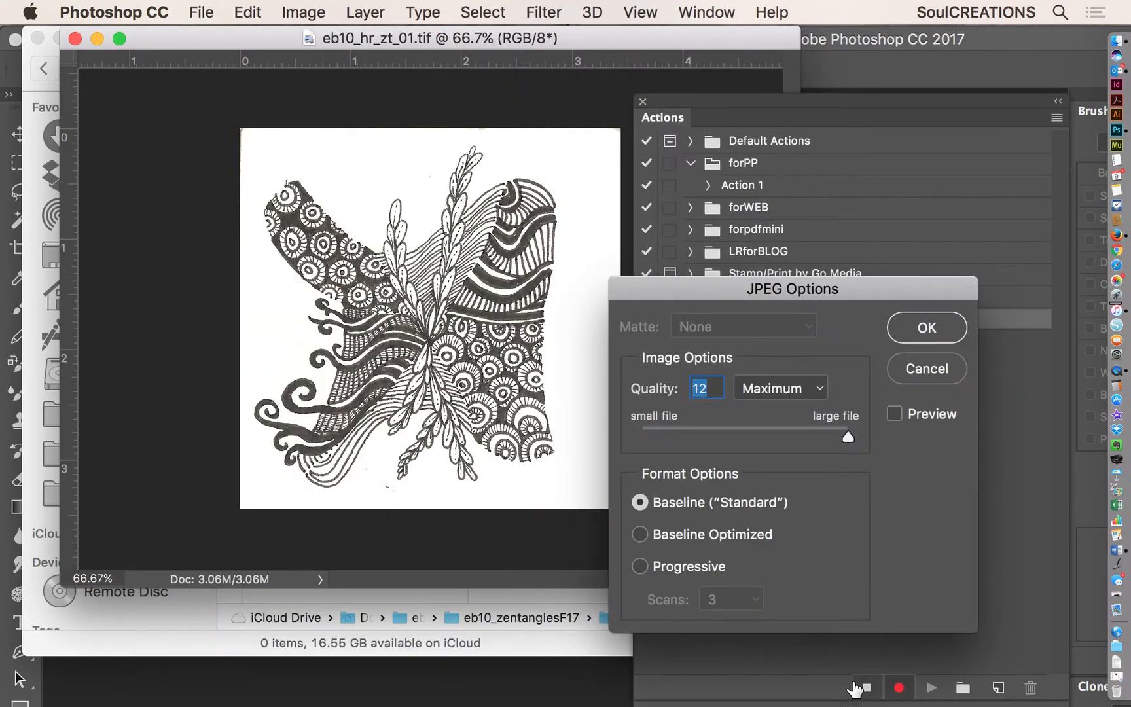
click(814, 391)
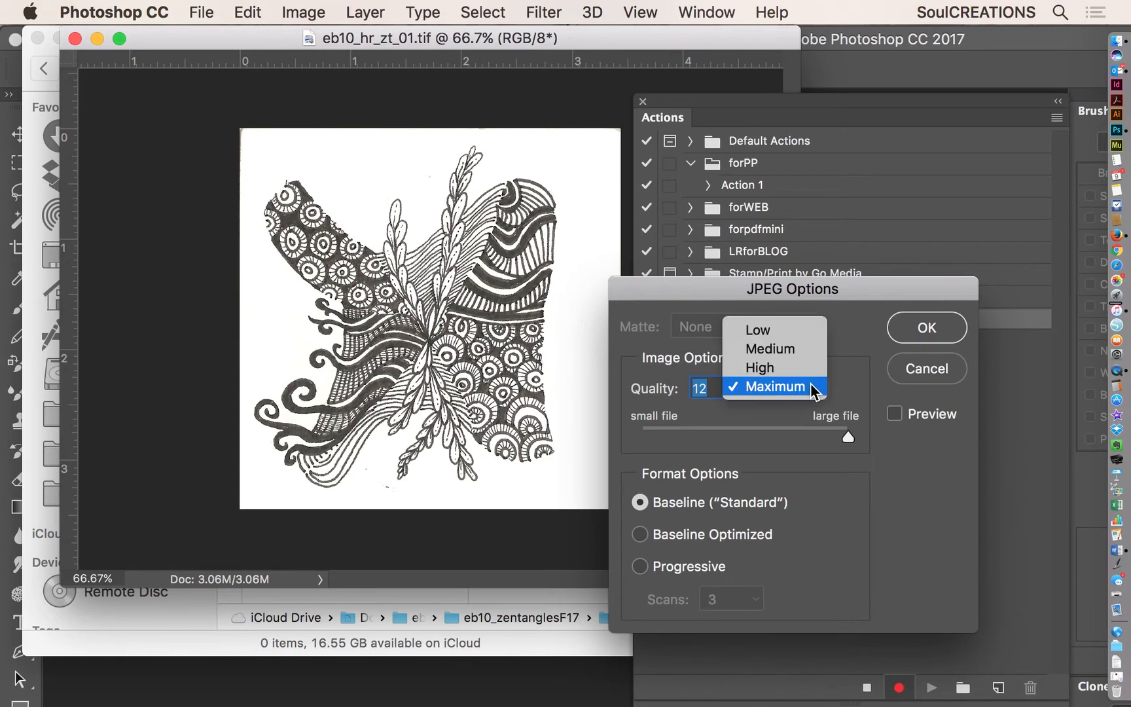
click(811, 389)
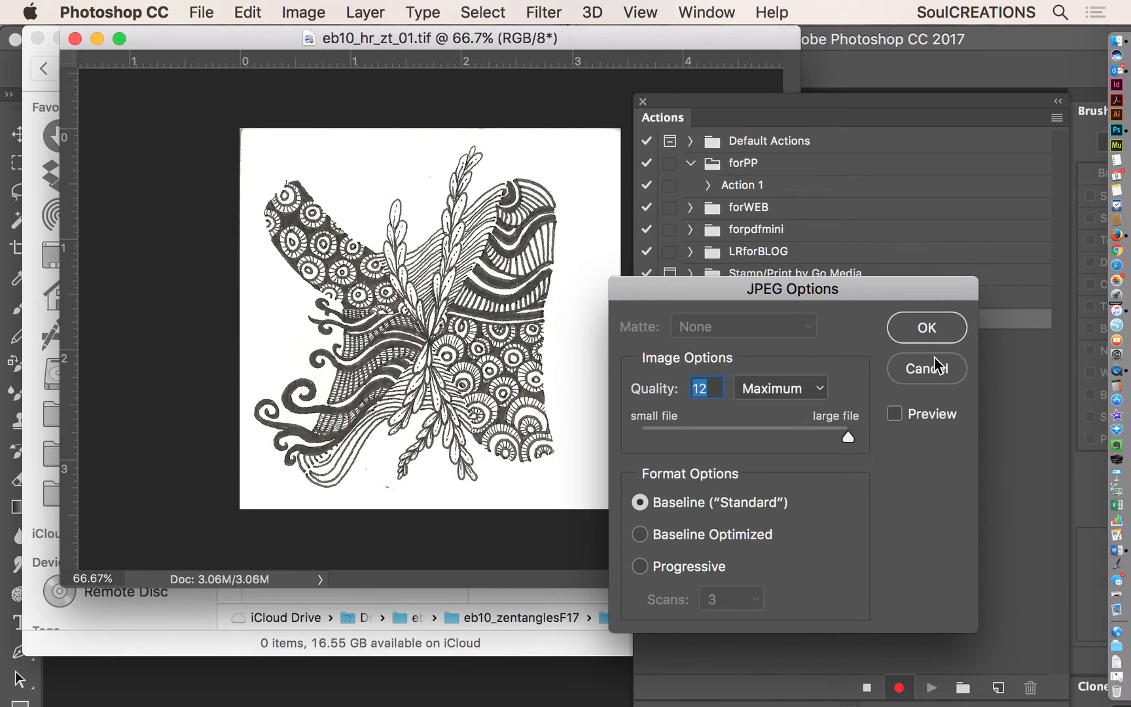
click(935, 330)
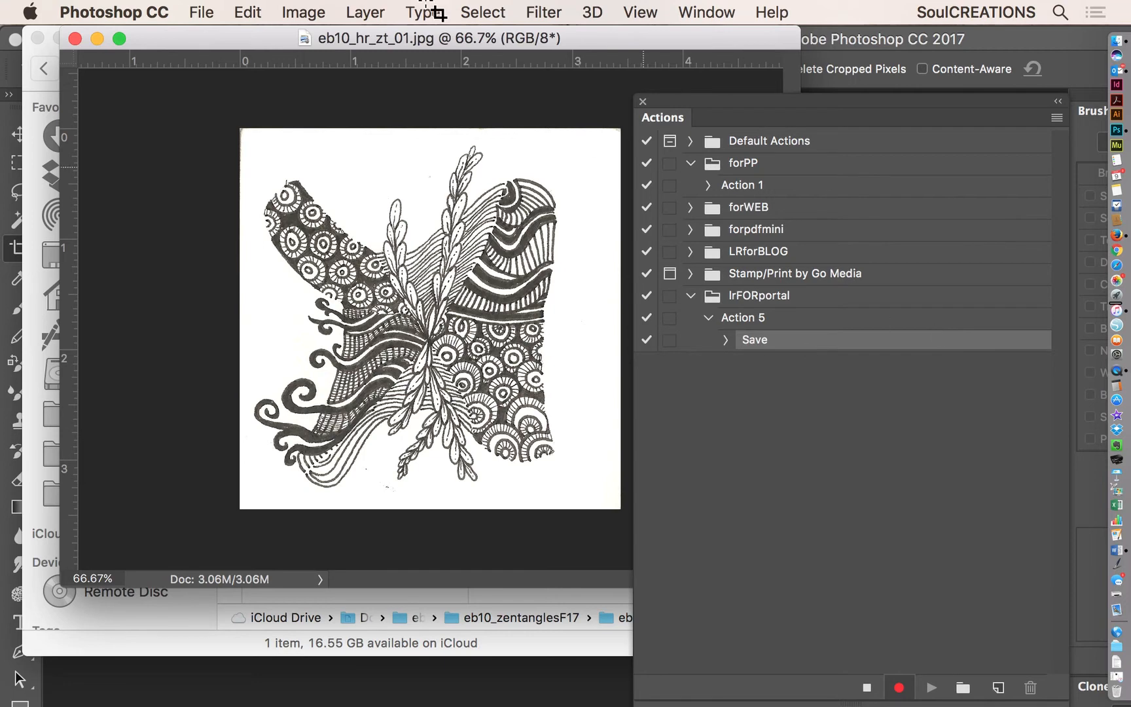
Resize the JPEG image to a width of 6 inches at a resolution of 96 pixels/inch.
click(203, 12)
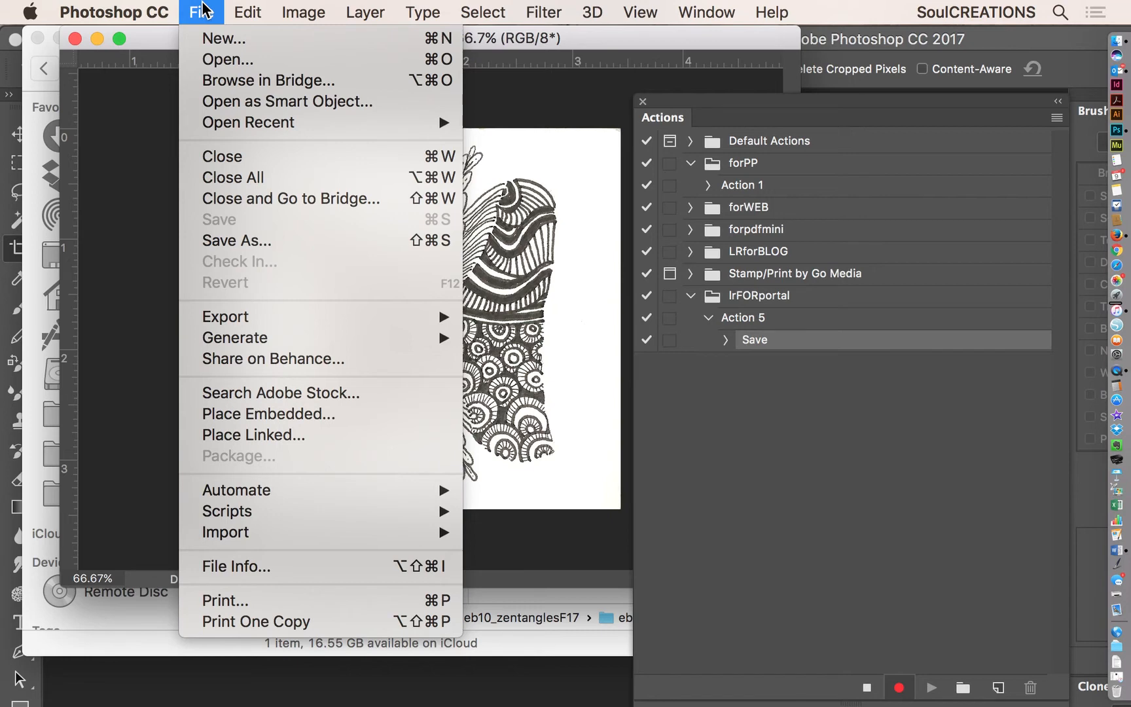
click(198, 9)
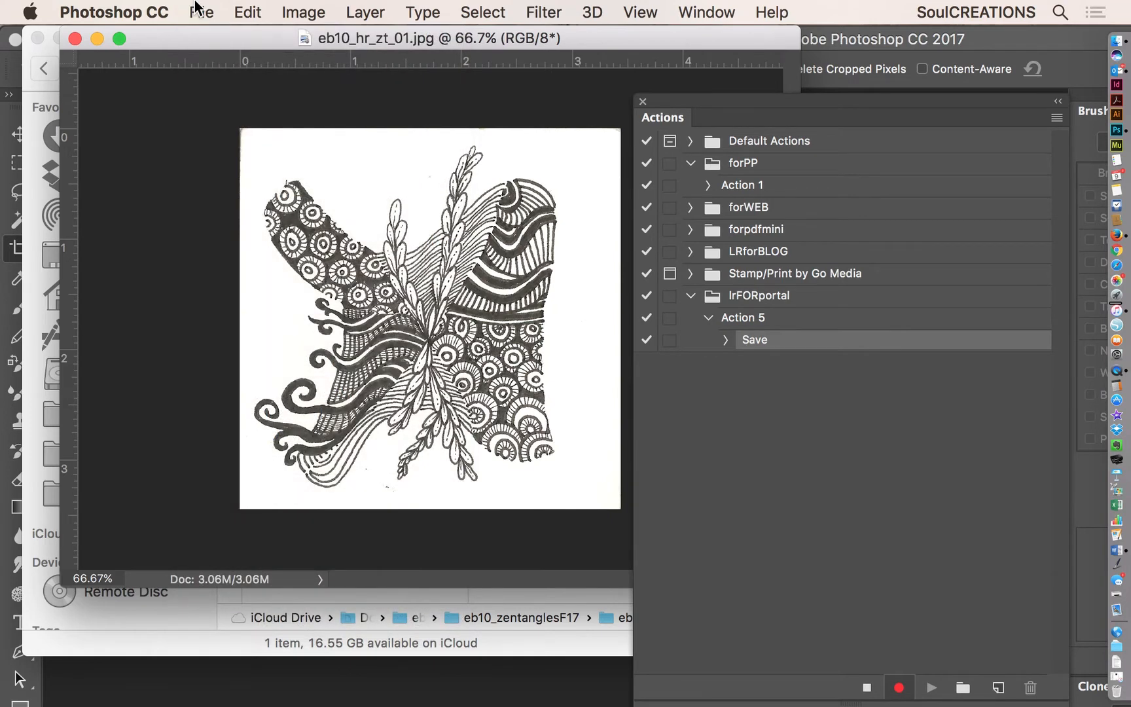
click(307, 11)
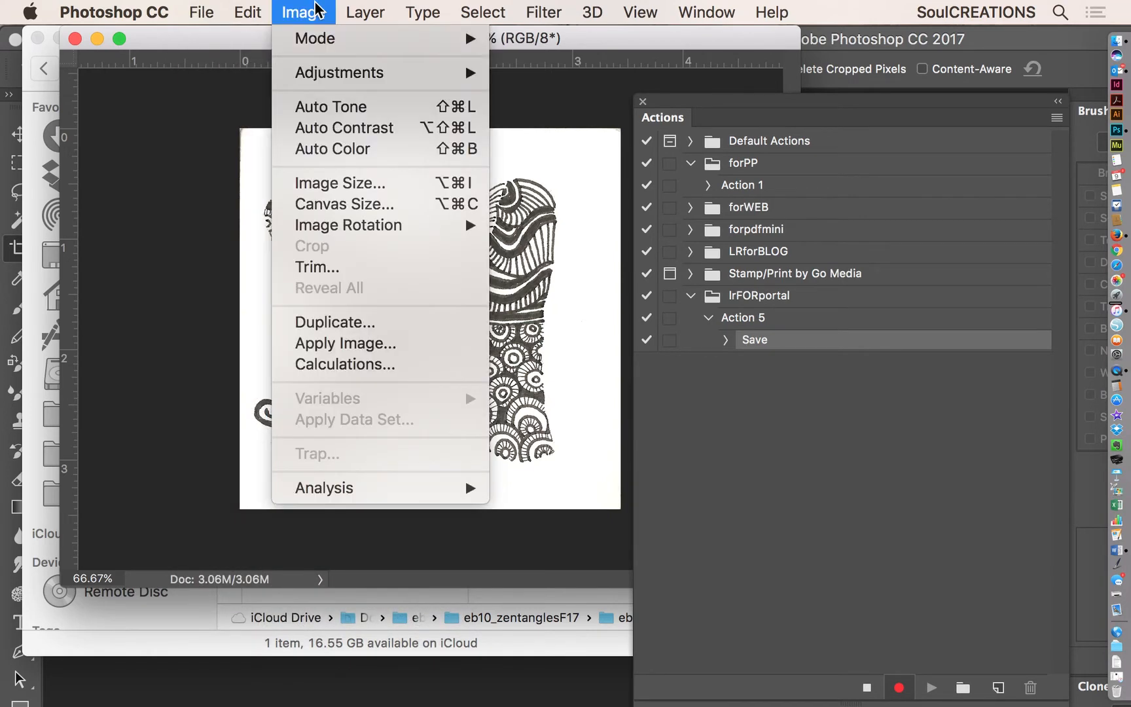
click(370, 185)
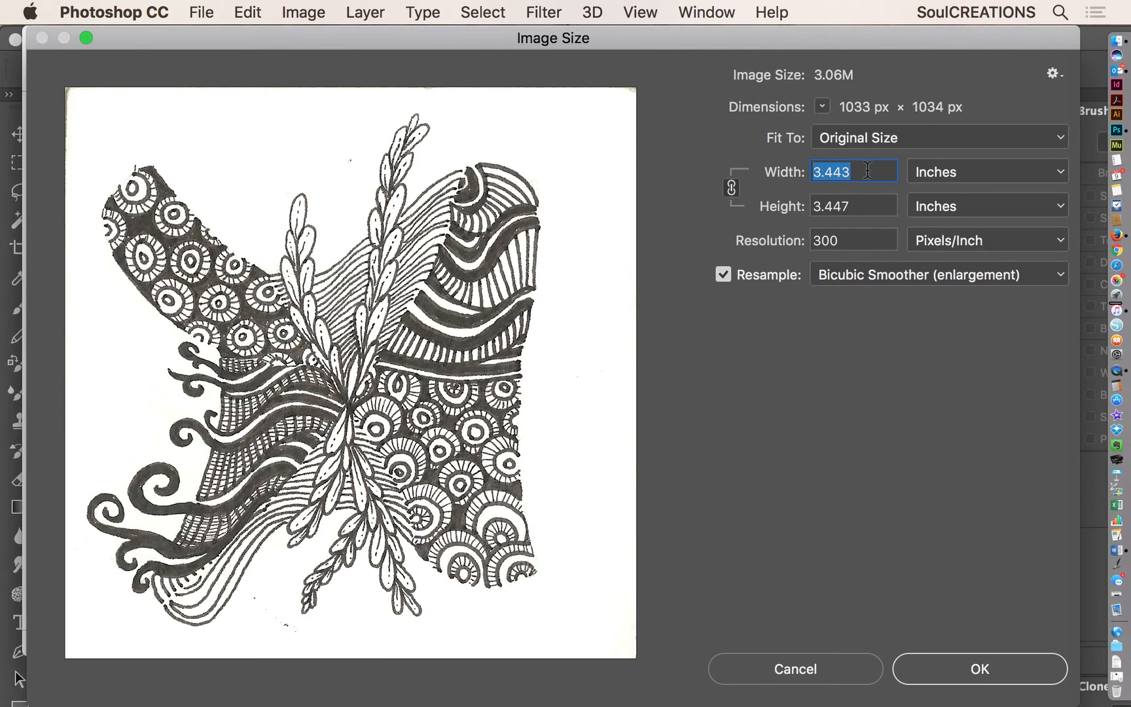
text(6)
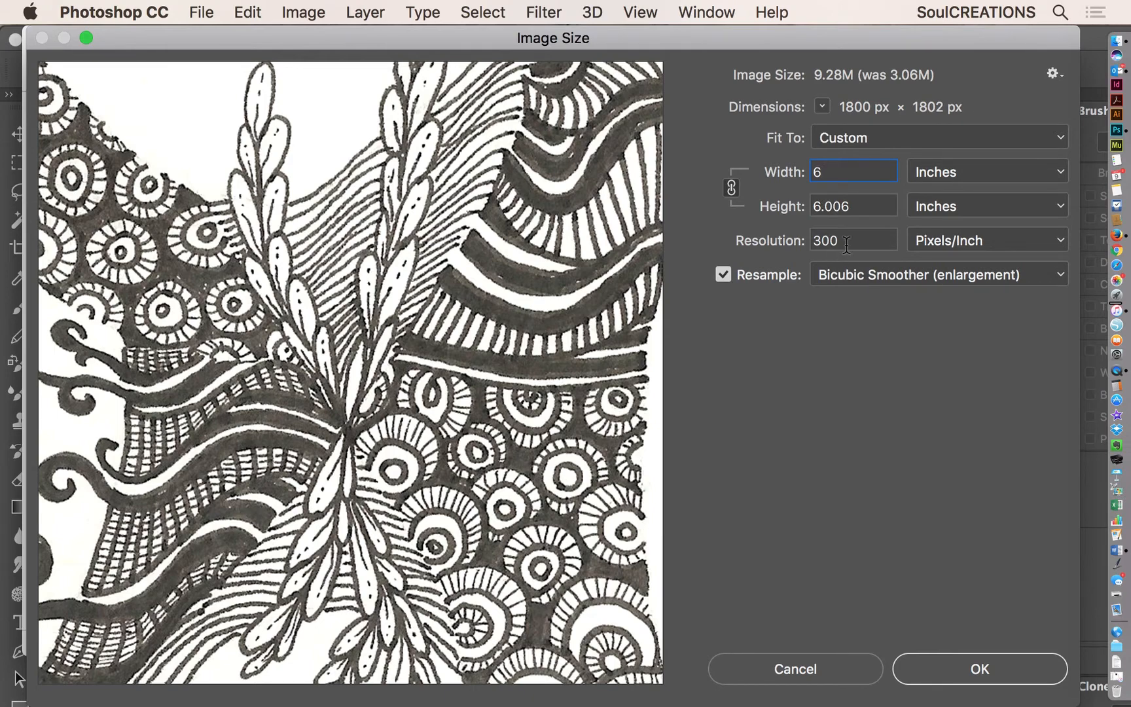
double_click(847, 242)
text(96)
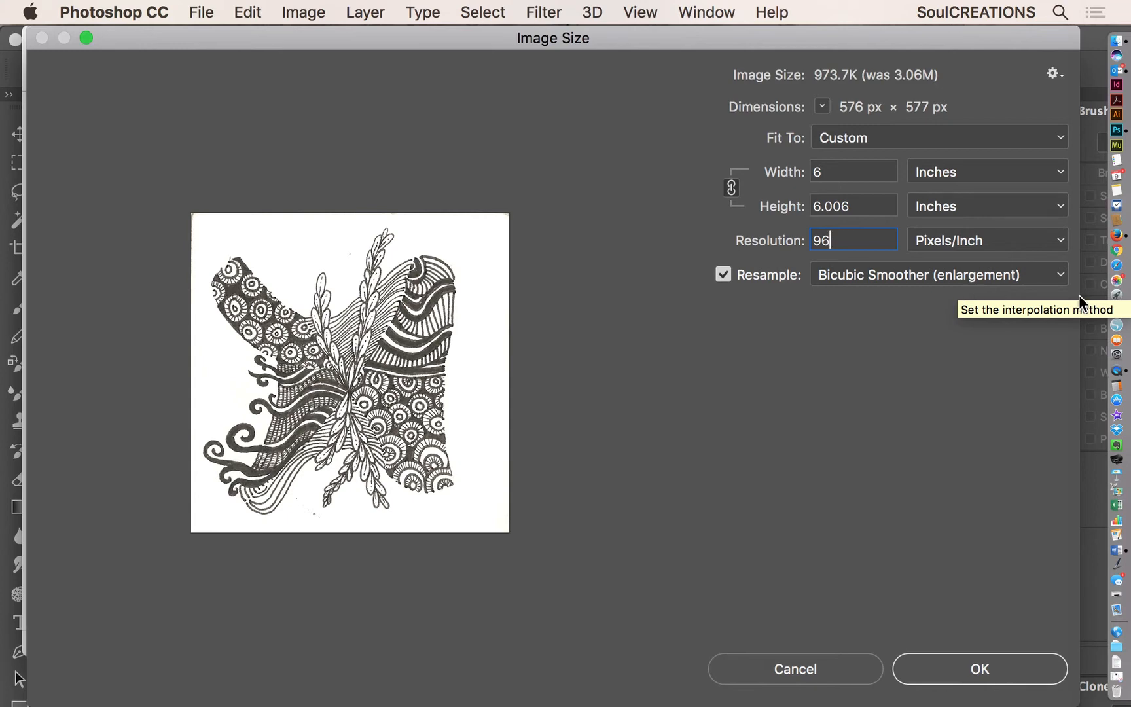
click(982, 670)
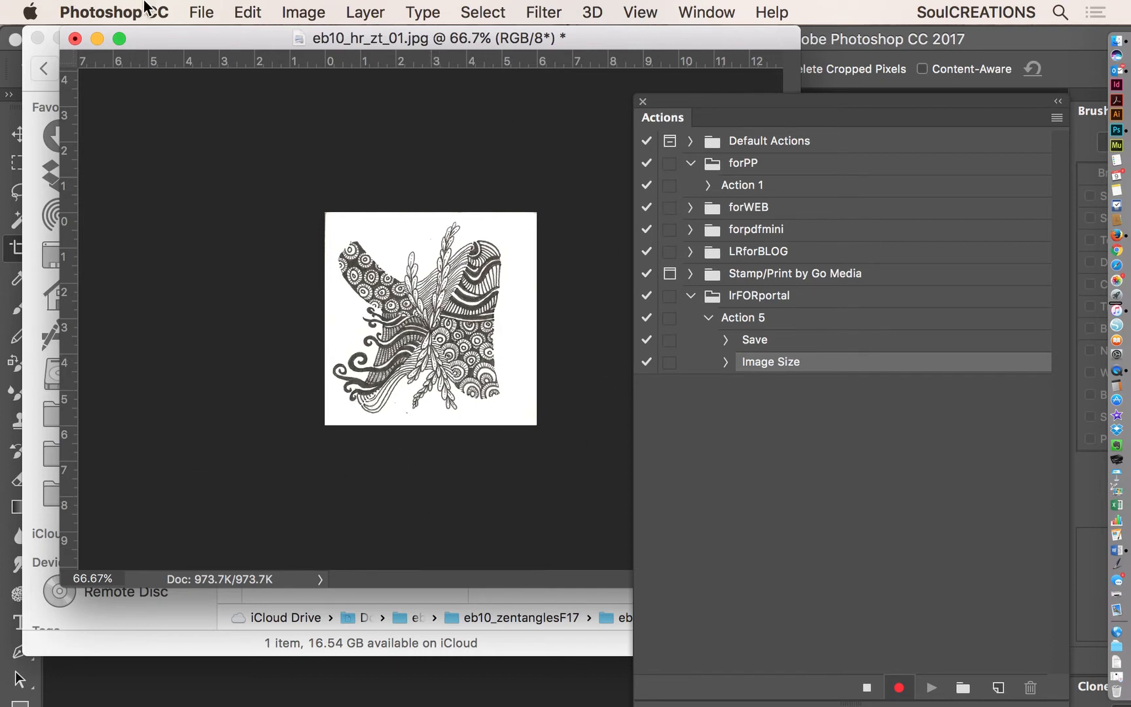
Save the resized eb10_hr_zt_01.jpg and close it as the next recorded commands of the action.
click(197, 11)
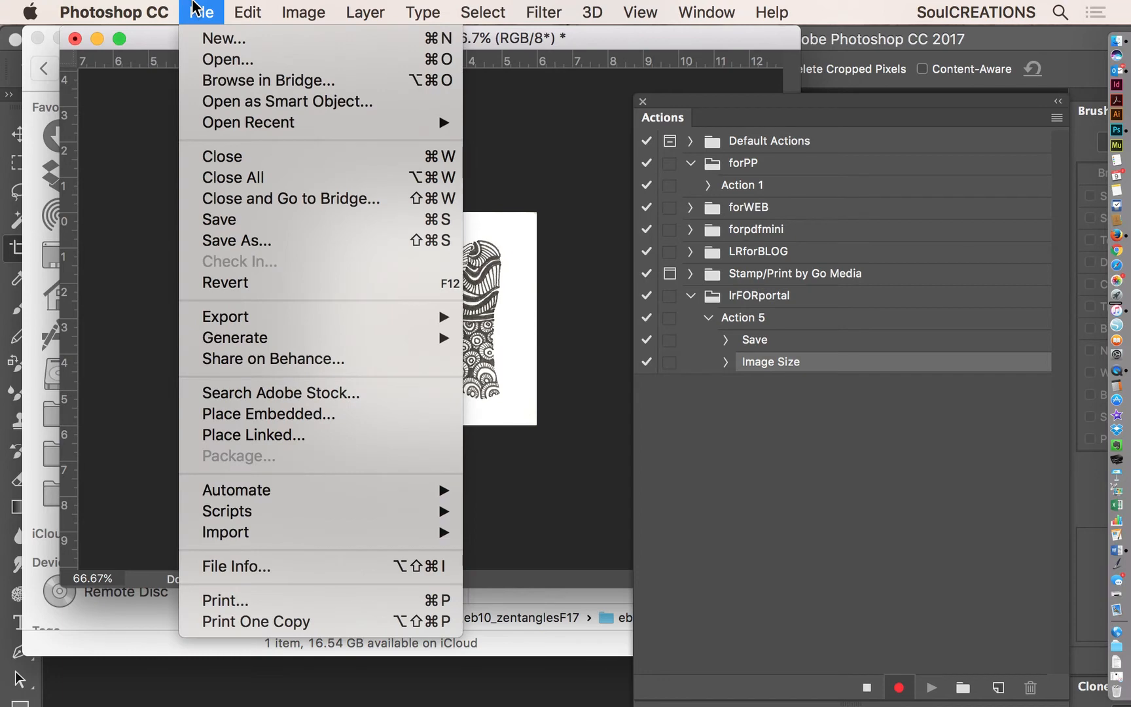
click(223, 218)
click(204, 9)
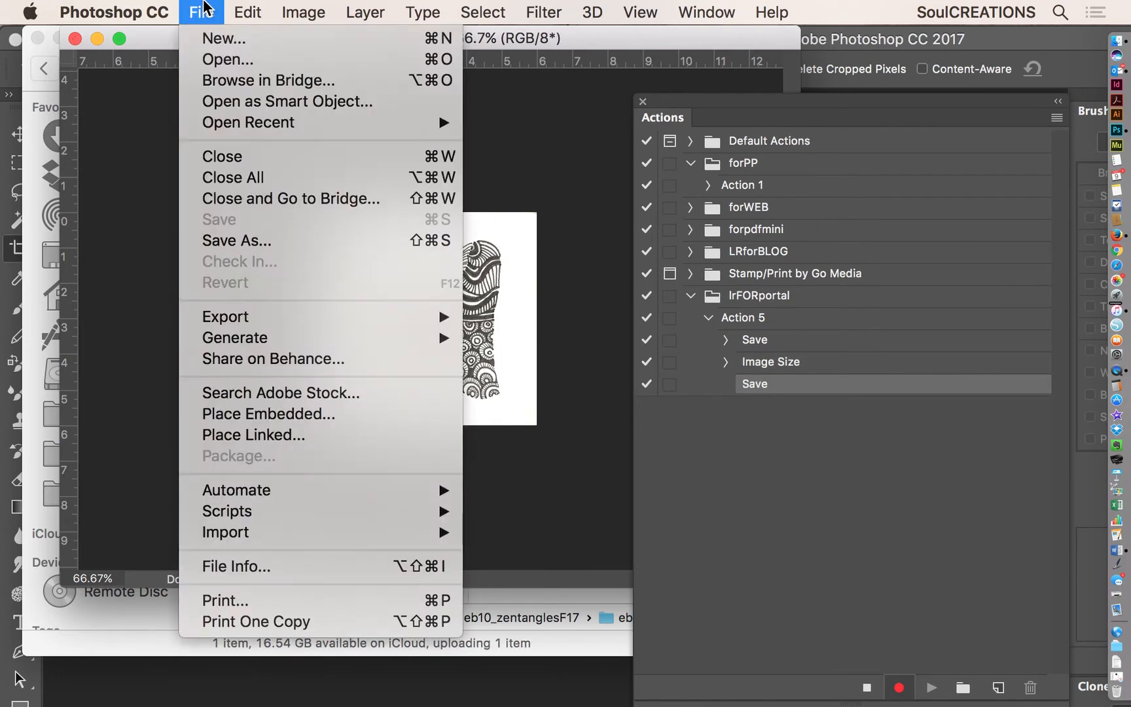
click(269, 161)
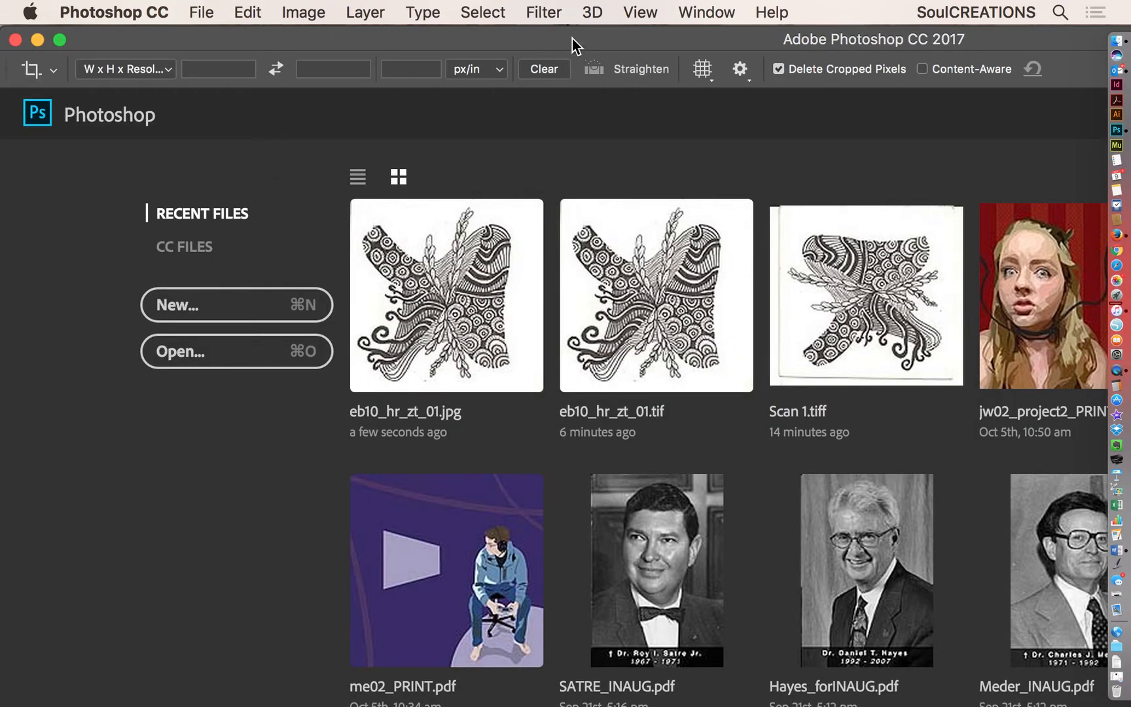
Shift the application window slightly, start opening a file, and check the parent folders and recent places of eb10_lr_tangles.
mouse_move(566, 41)
mouse_down()
mouse_move(485, 365)
mouse_move(573, 23)
mouse_move(564, 22)
mouse_move(622, 33)
mouse_move(581, 29)
mouse_up()
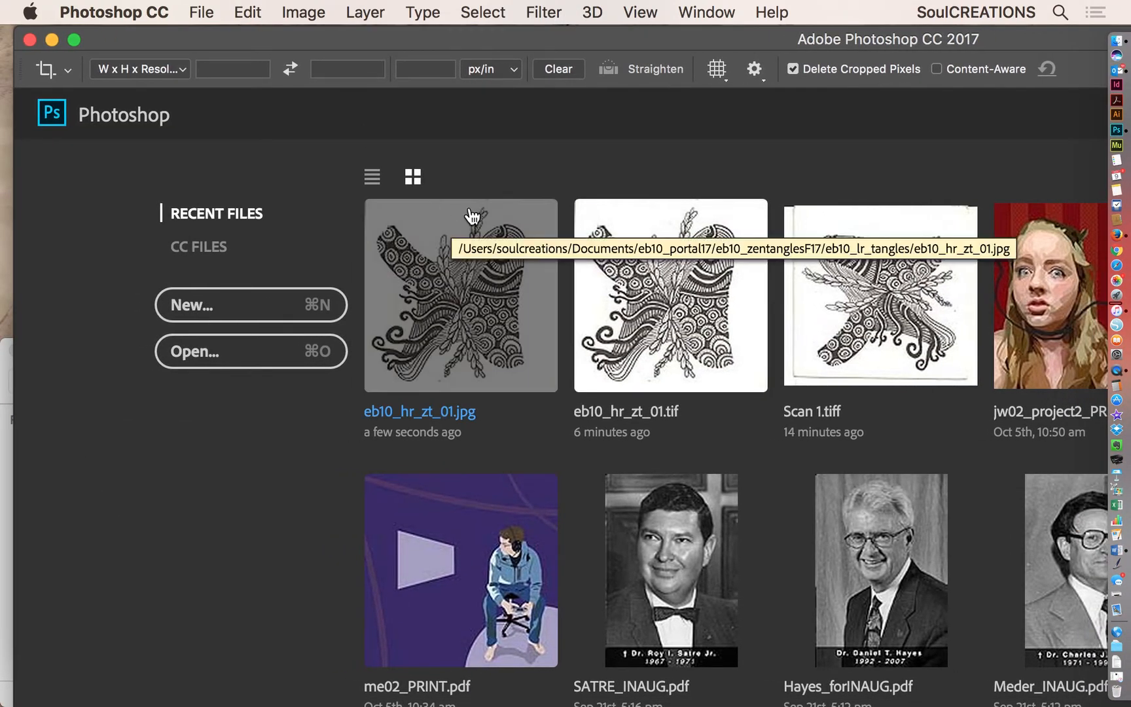
click(201, 11)
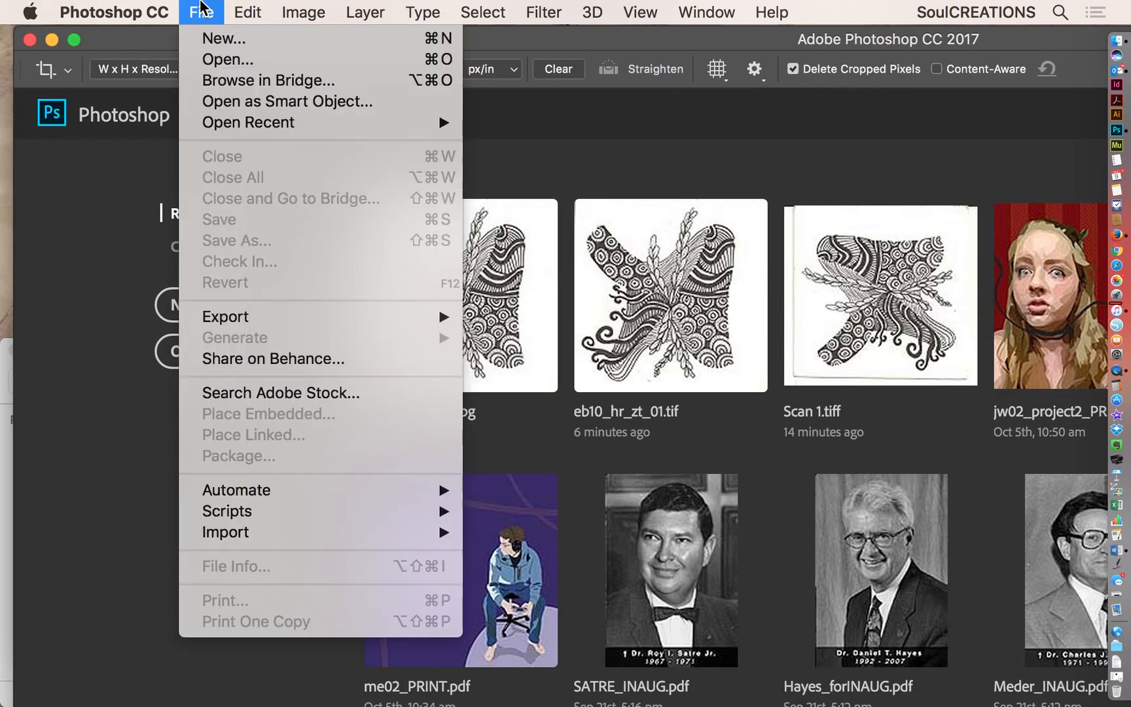
click(207, 52)
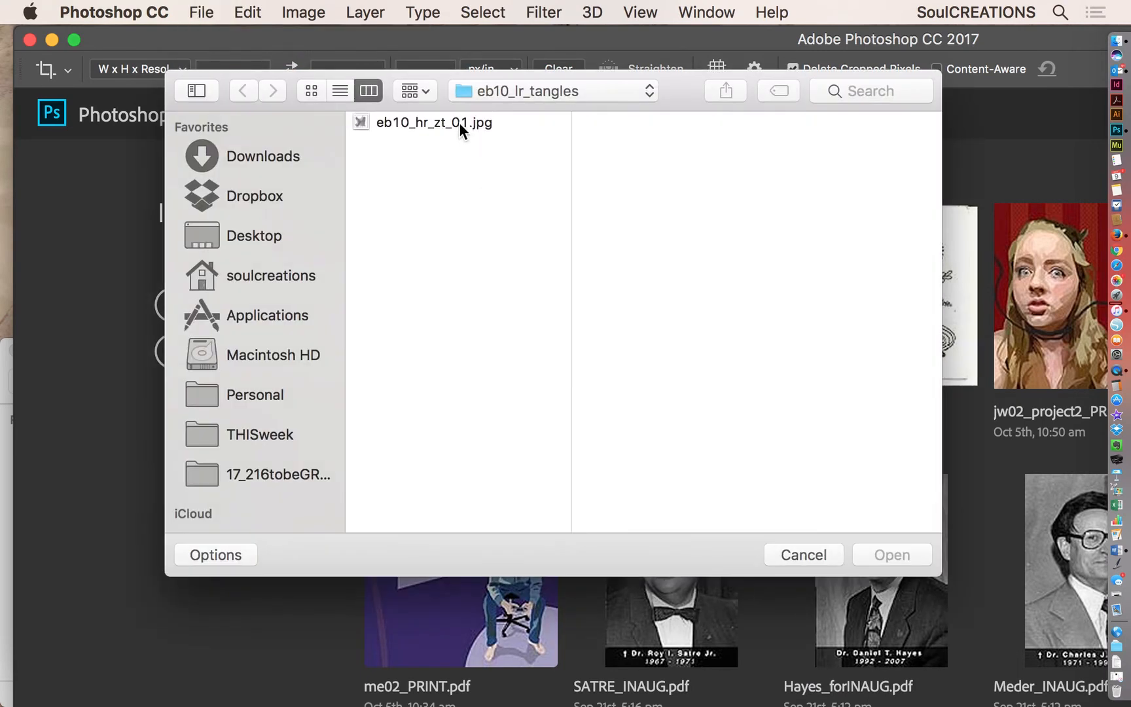
click(558, 83)
click(557, 92)
click(552, 76)
click(549, 92)
click(546, 91)
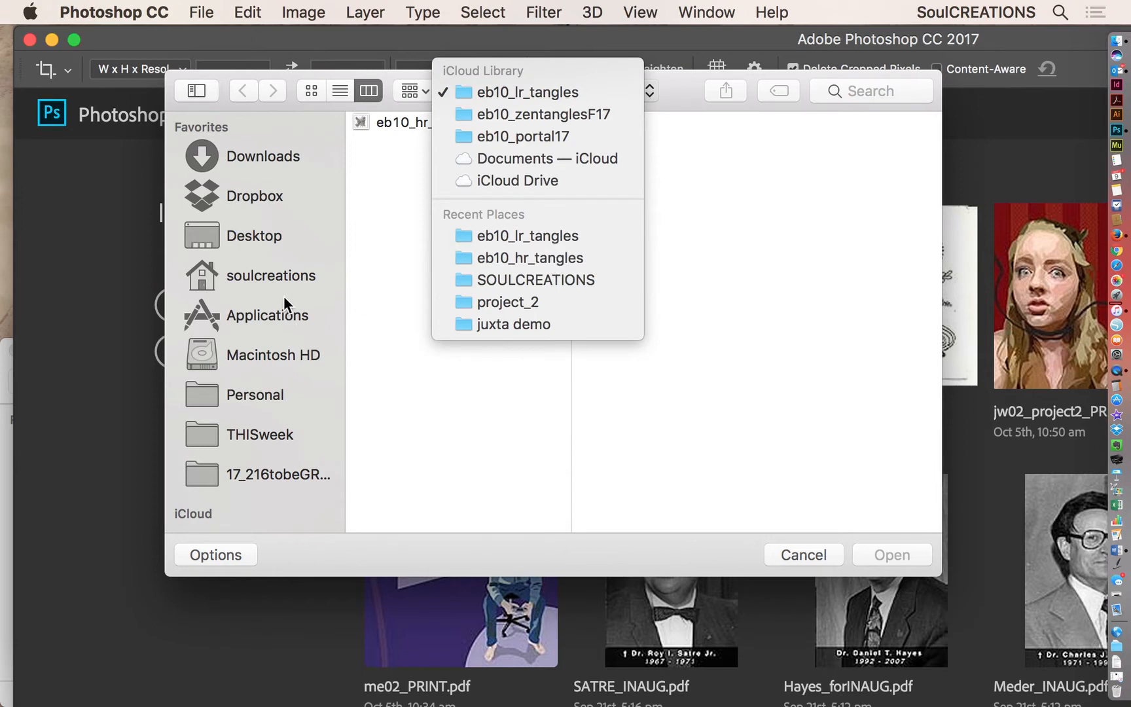
click(265, 209)
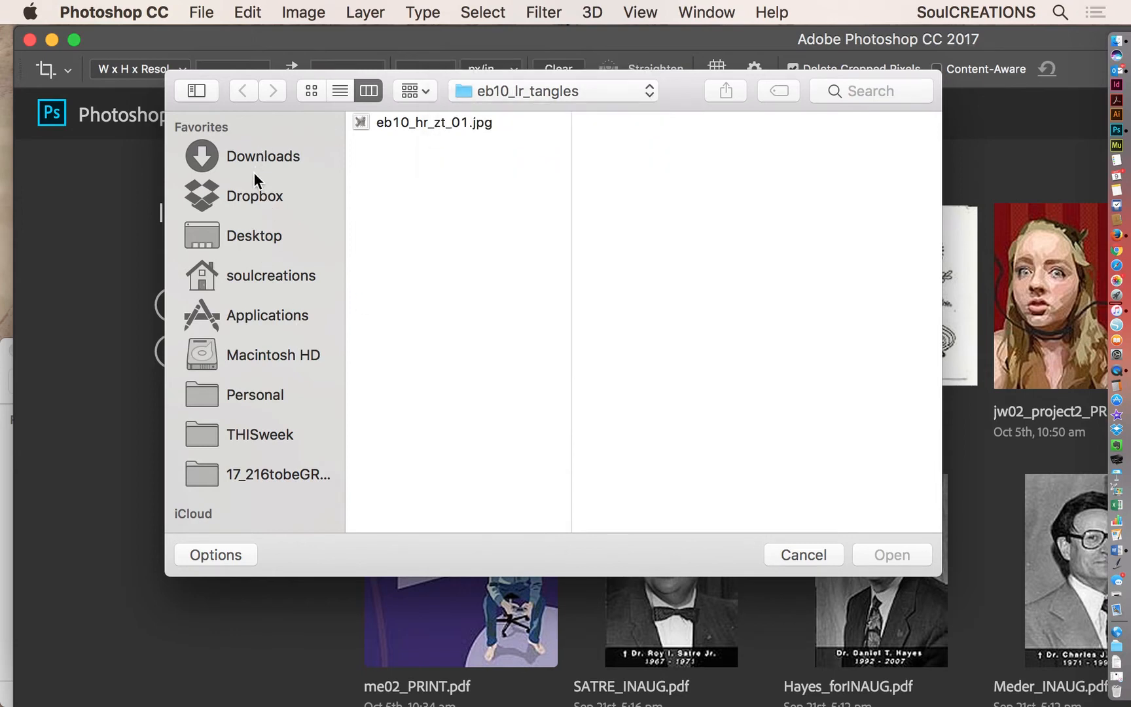
click(253, 356)
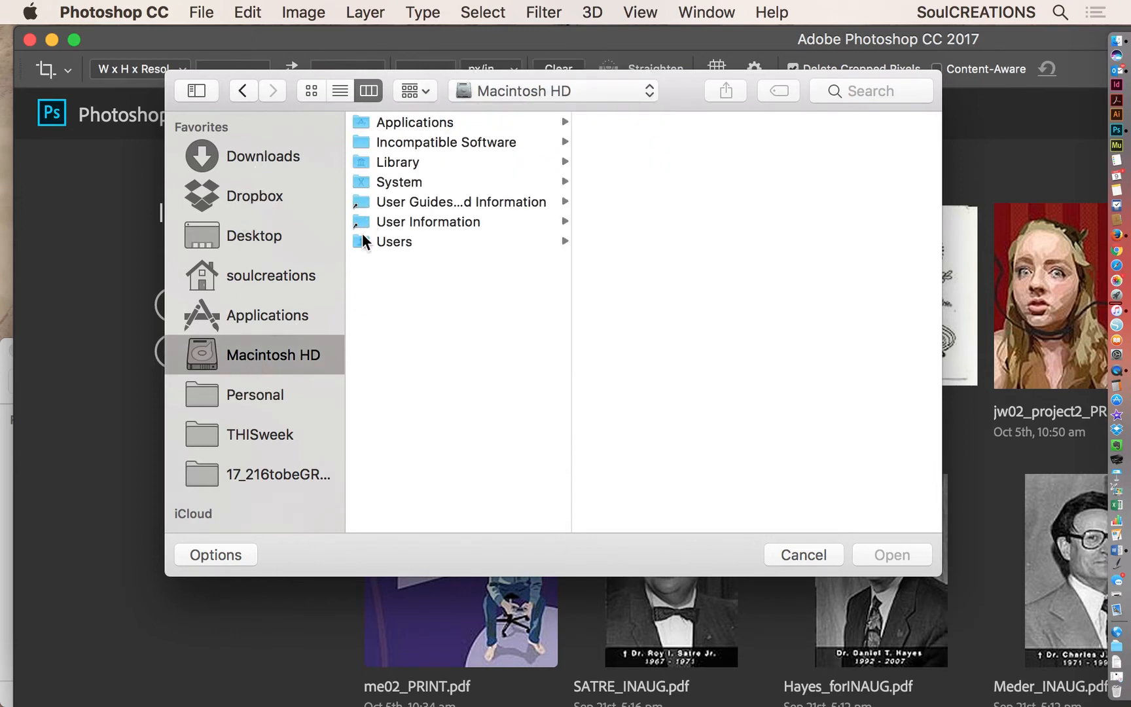
scroll(333, 311, down, 2)
scroll(333, 309, down, 3)
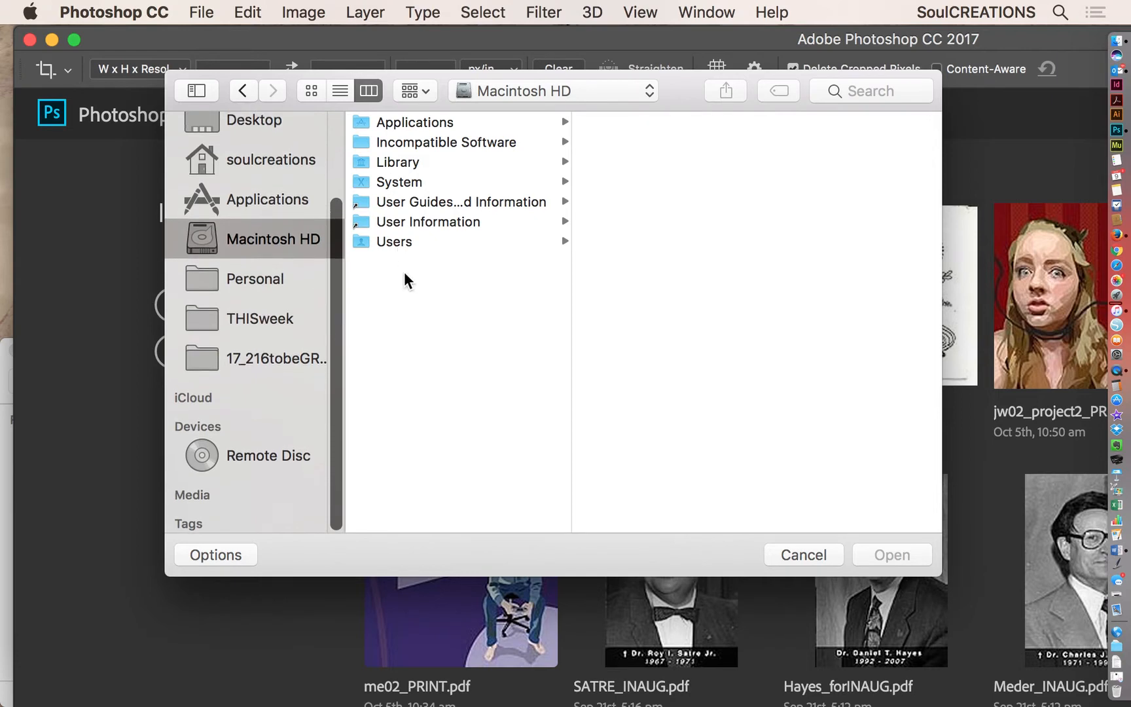
click(394, 242)
click(628, 162)
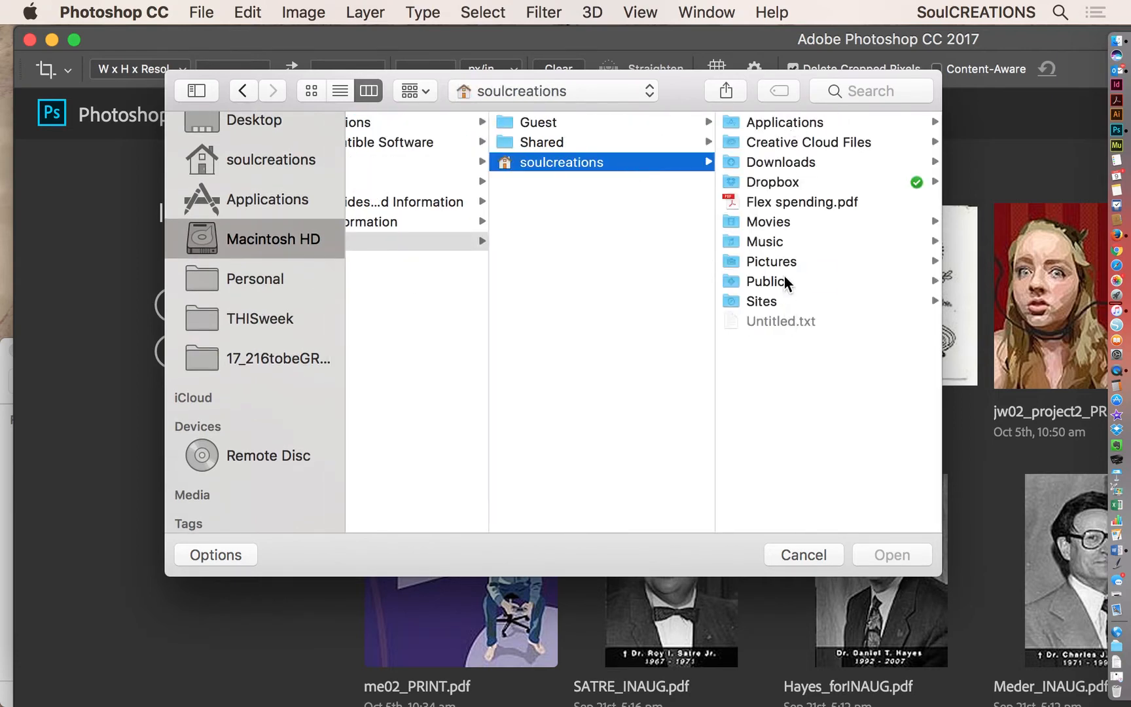
scroll(785, 278, down, 1)
scroll(785, 278, up, 1)
click(250, 162)
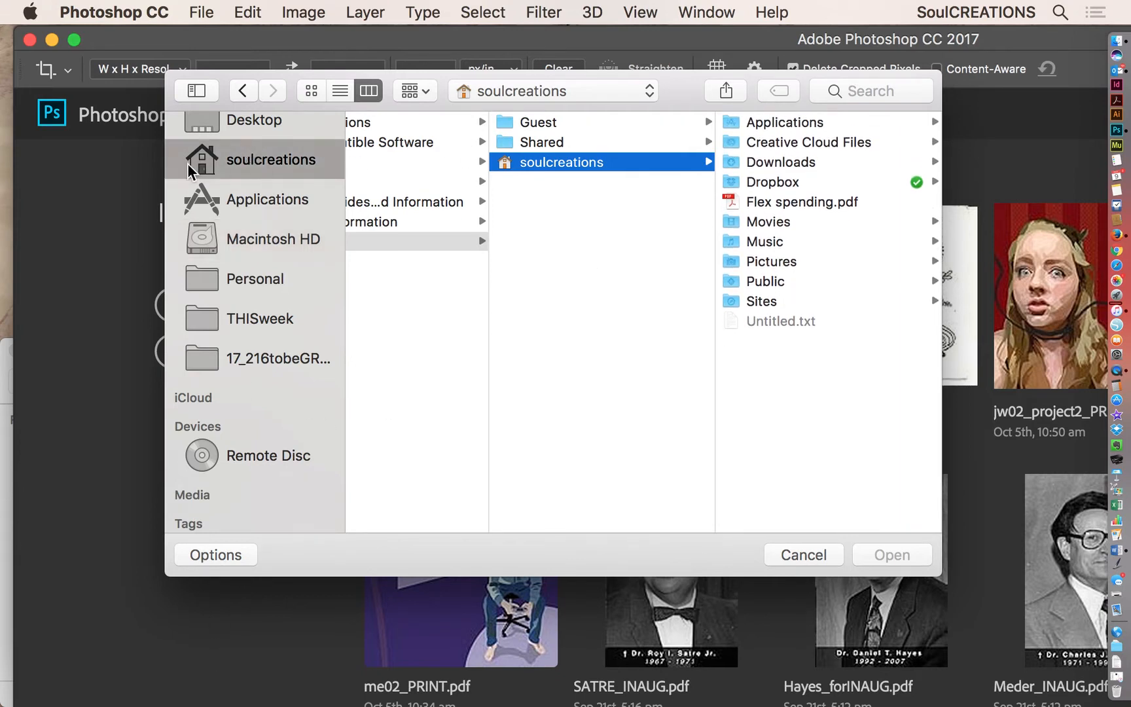
scroll(389, 224, left, 3)
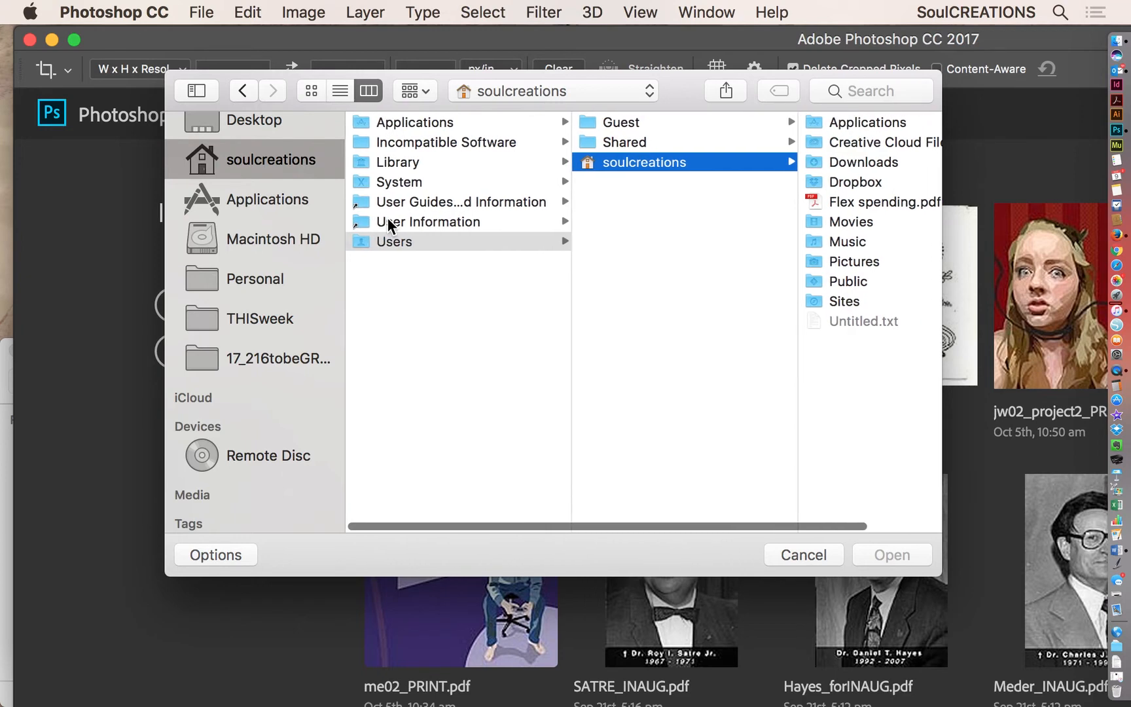
click(413, 123)
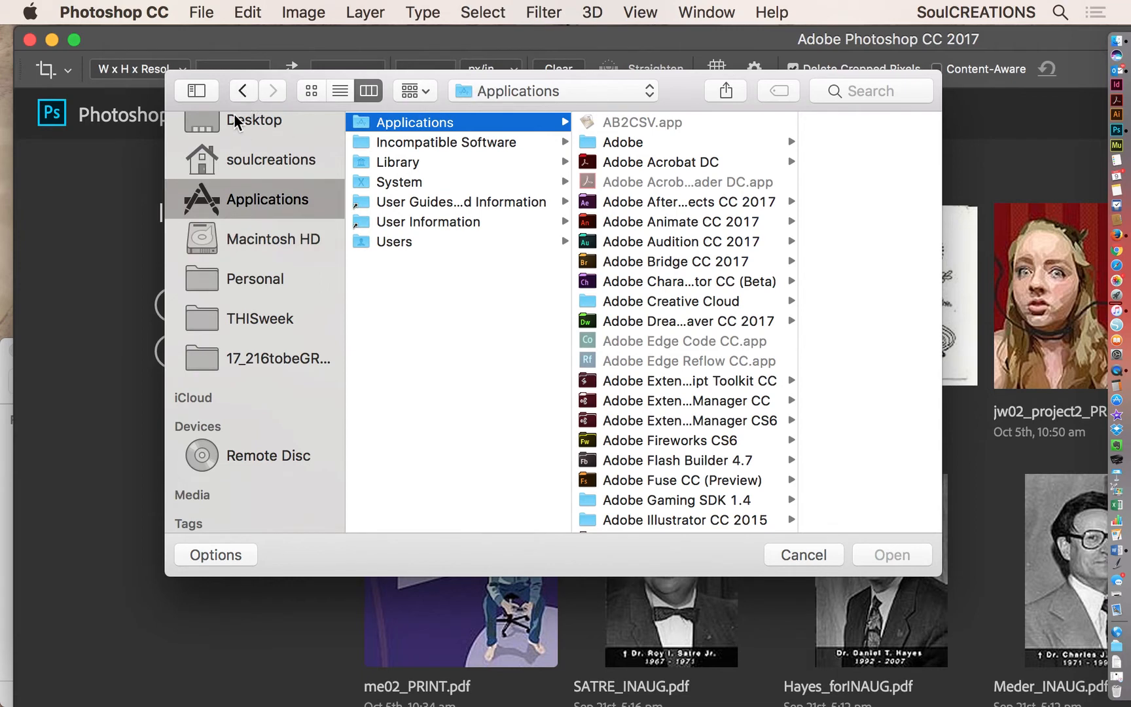
click(242, 99)
click(240, 93)
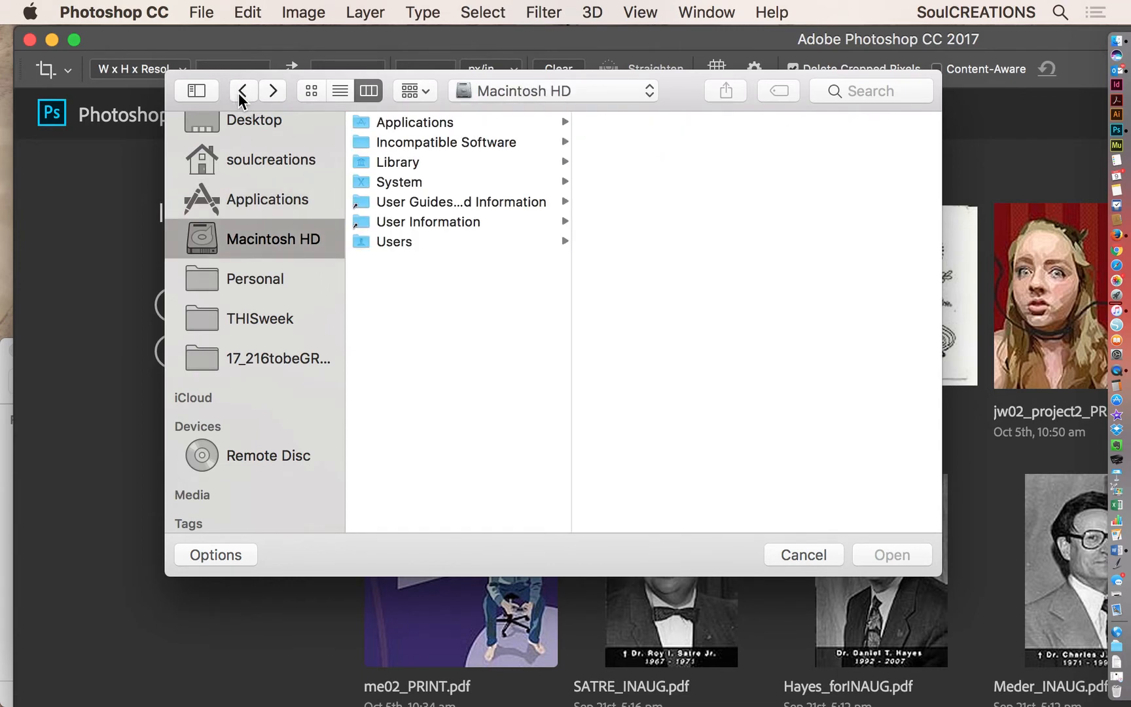
click(248, 95)
drag(297, 83, 134, 468)
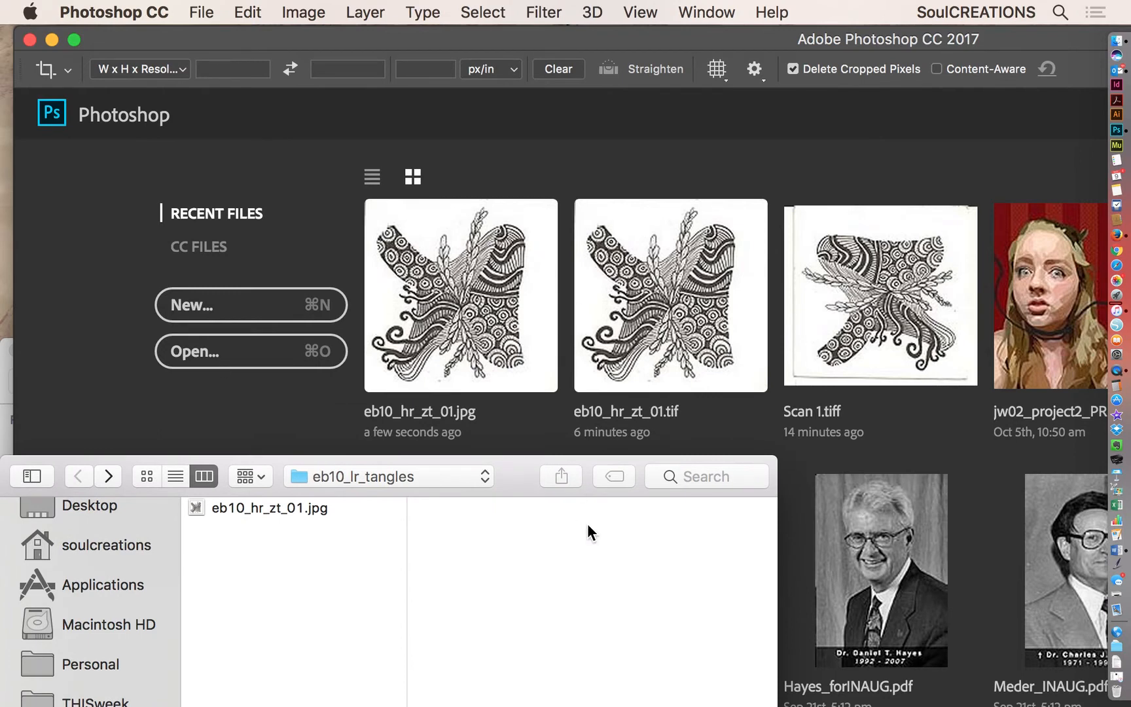
drag(510, 468, 613, 37)
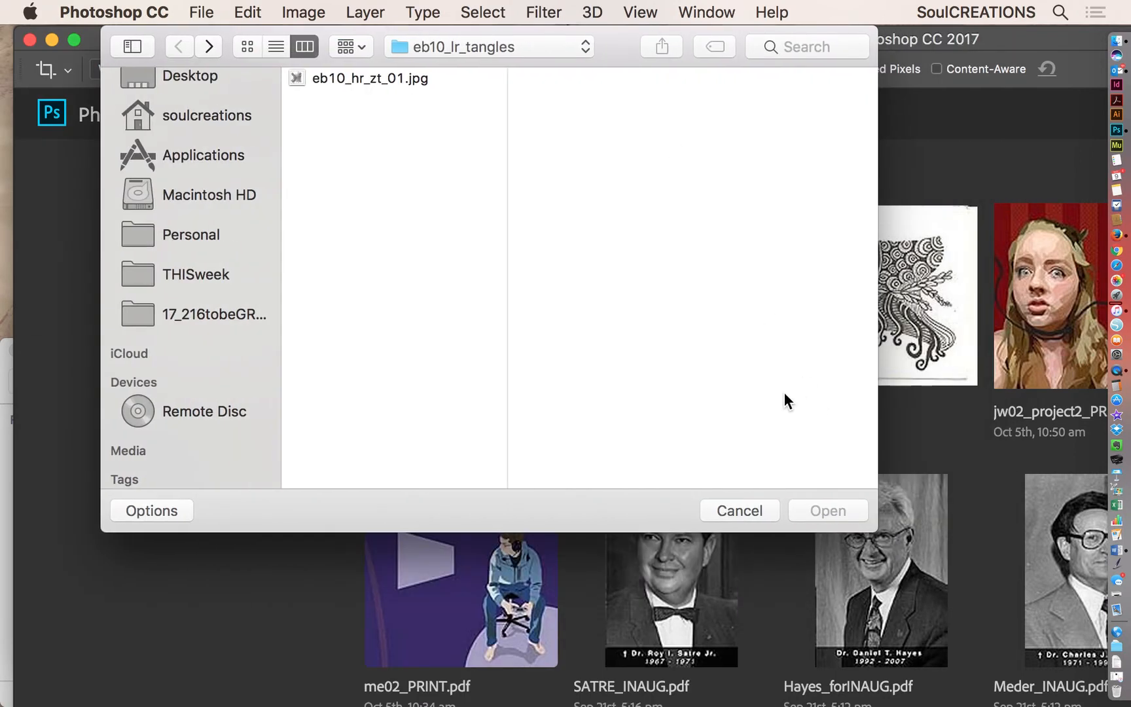
click(727, 515)
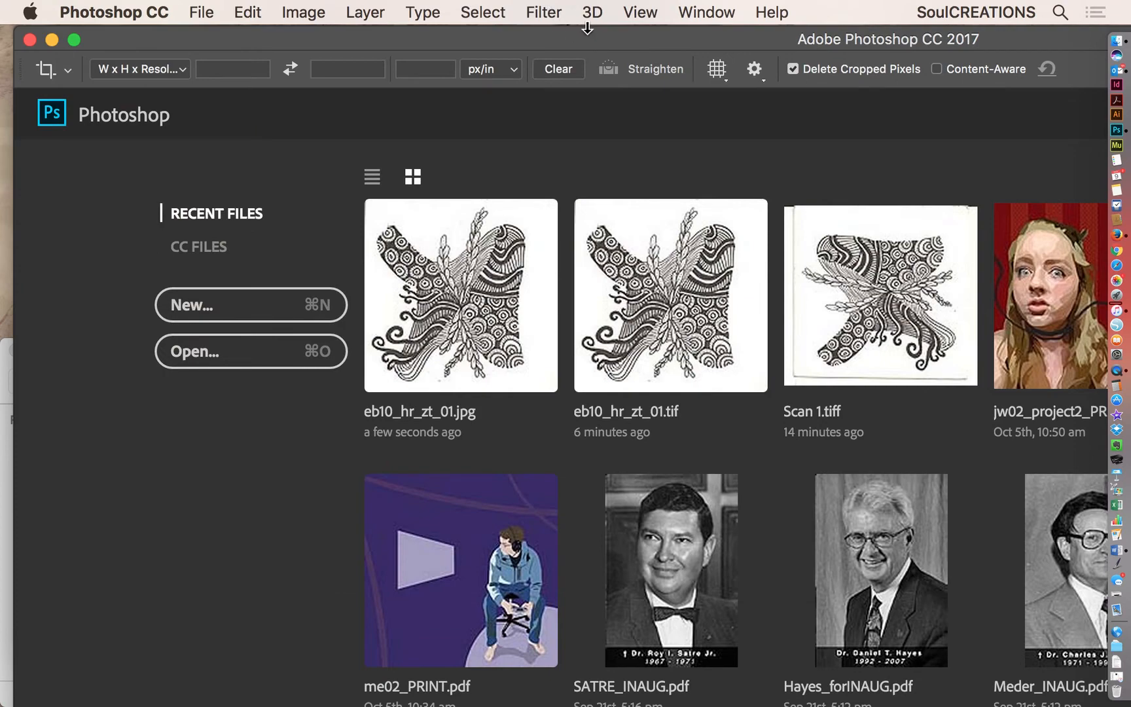
Switch to Finder and open Scan 4.tiff from the eb10_origninals folder in Photoshop, with the application window moved back into place.
click(589, 19)
click(590, 20)
drag(558, 38, 414, 335)
click(368, 138)
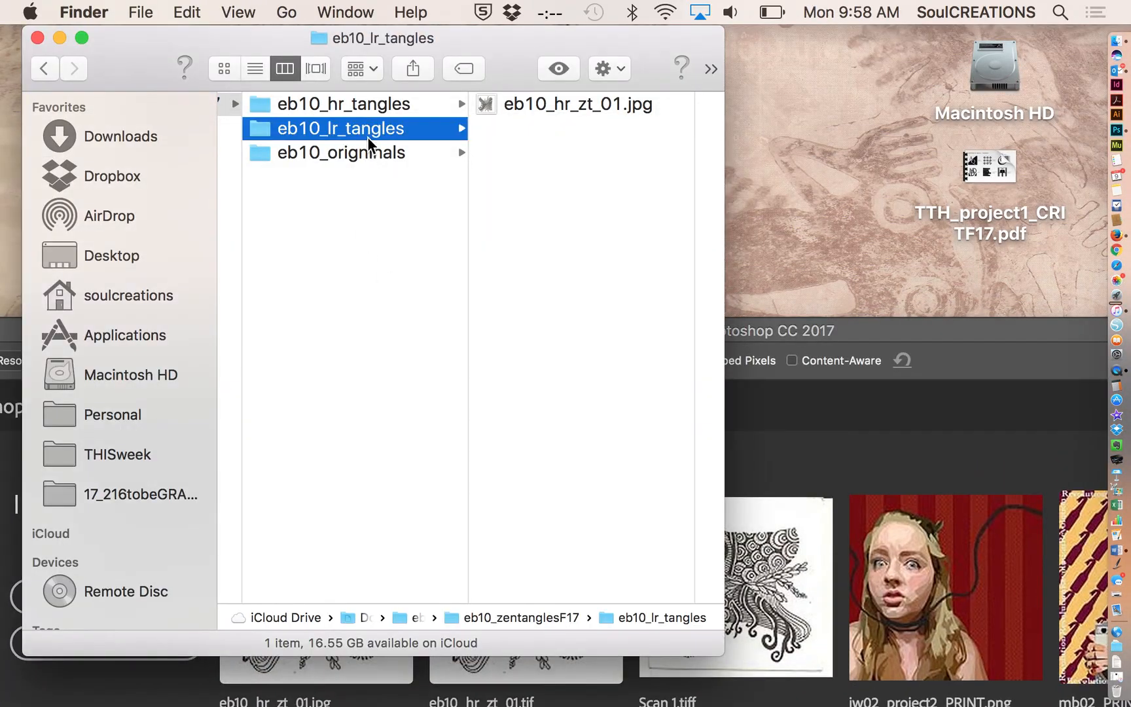
click(364, 150)
click(553, 176)
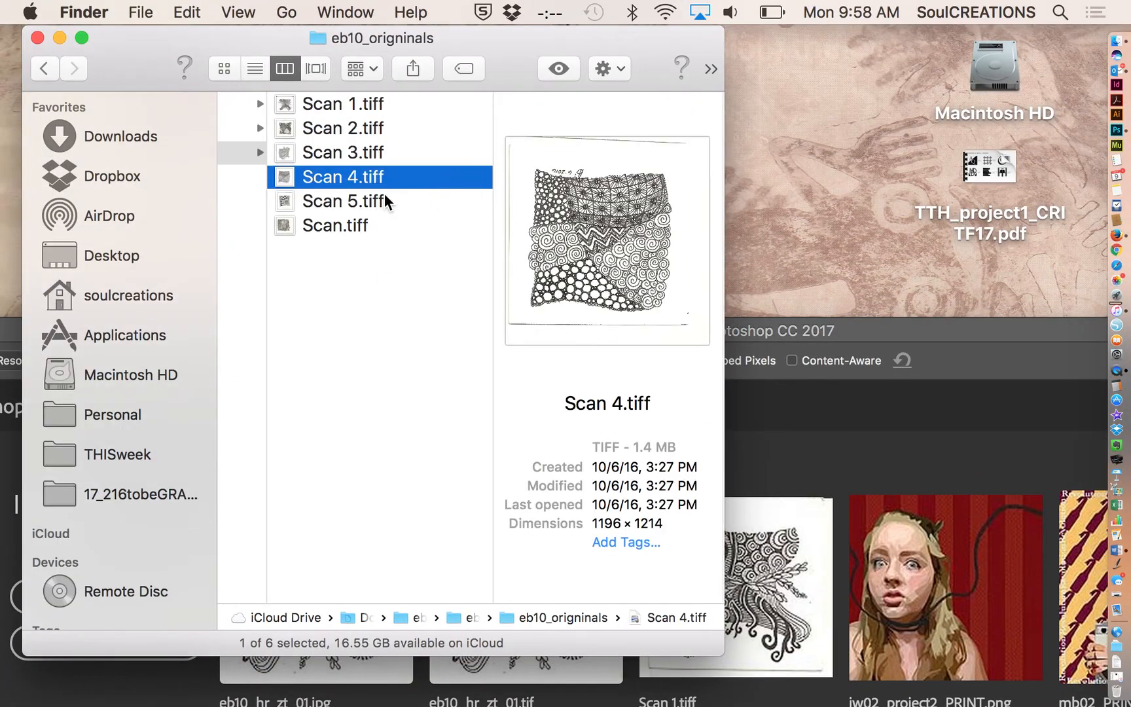
drag(298, 175, 1110, 694)
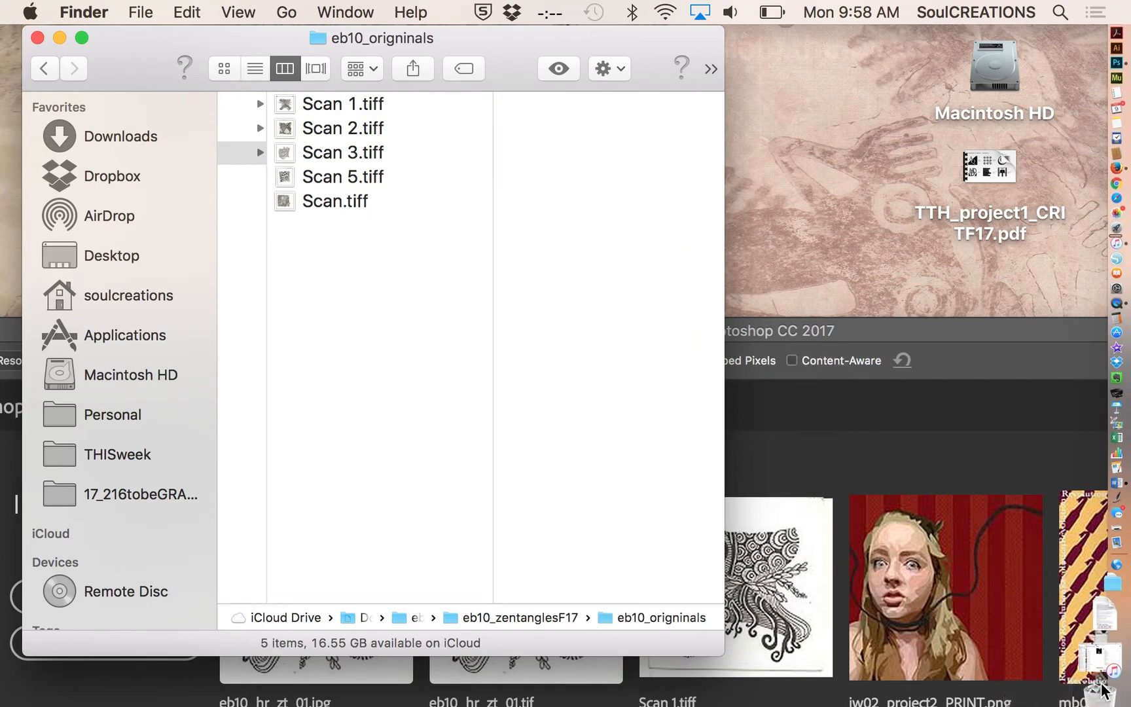
key(super+z)
click(289, 173)
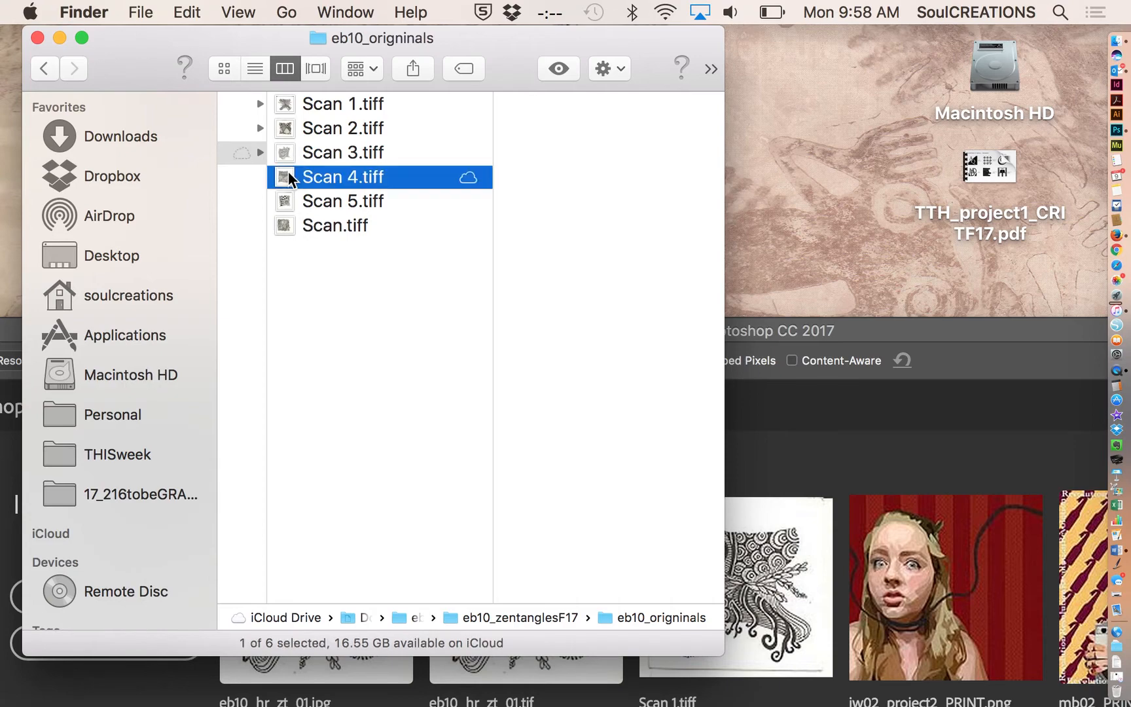
drag(288, 178, 1115, 134)
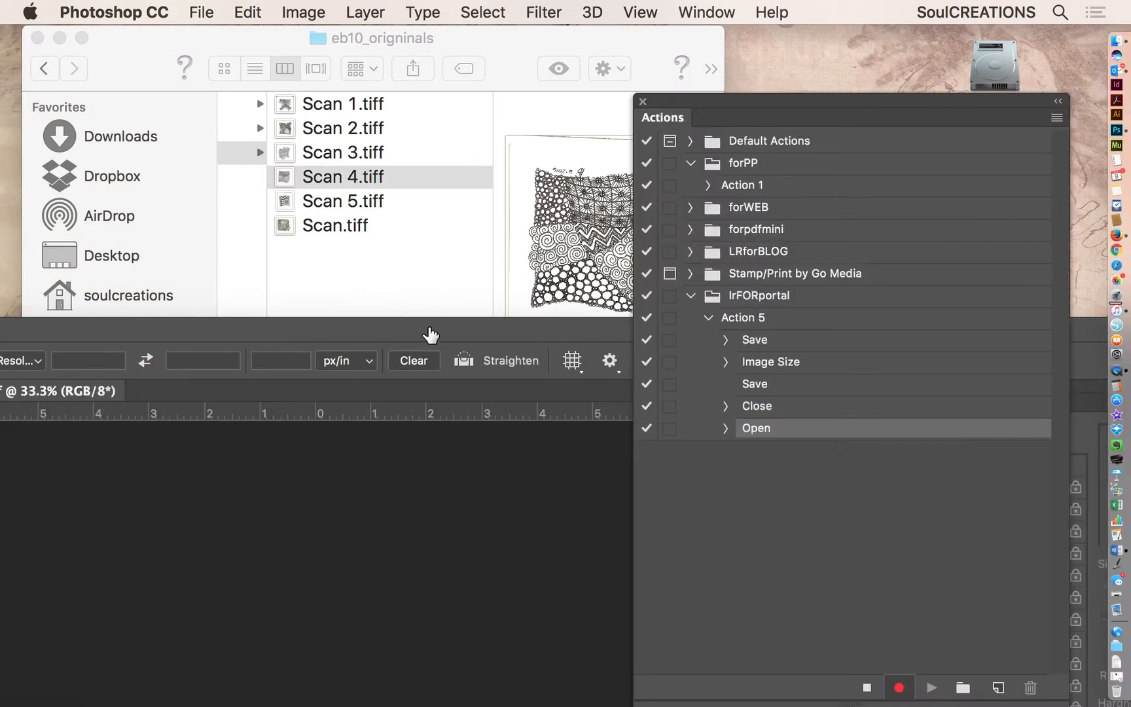
drag(439, 330, 525, 10)
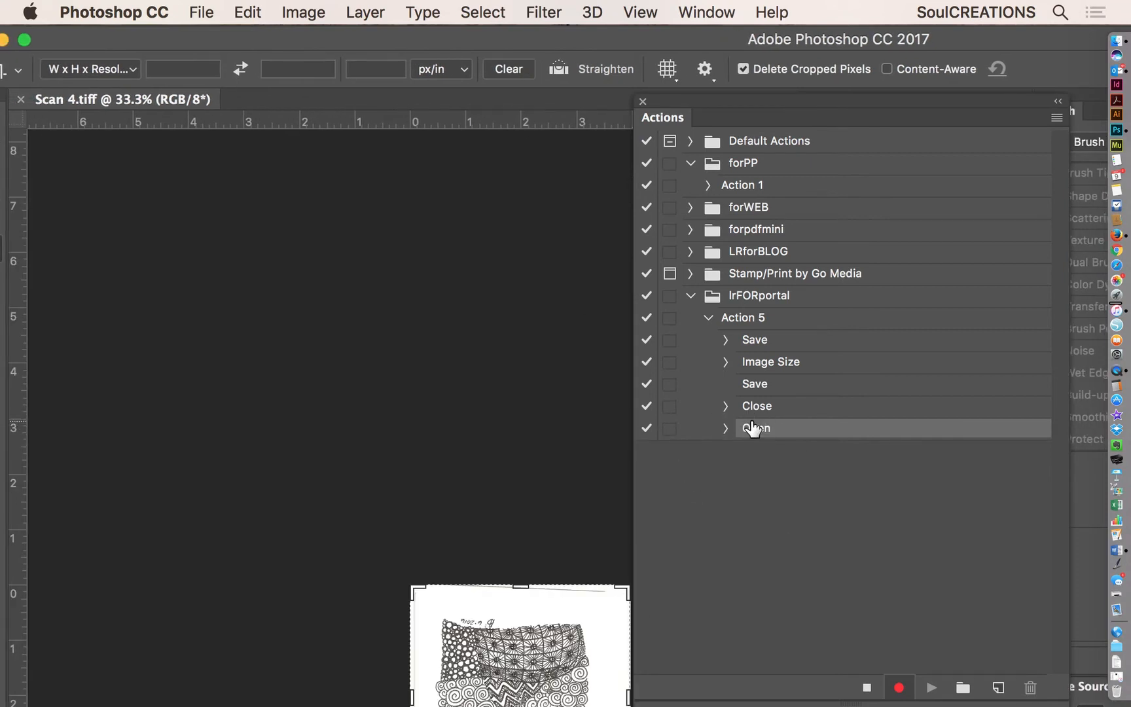
Stop recording the action and delete the unwanted Open command from Action 5.
click(868, 689)
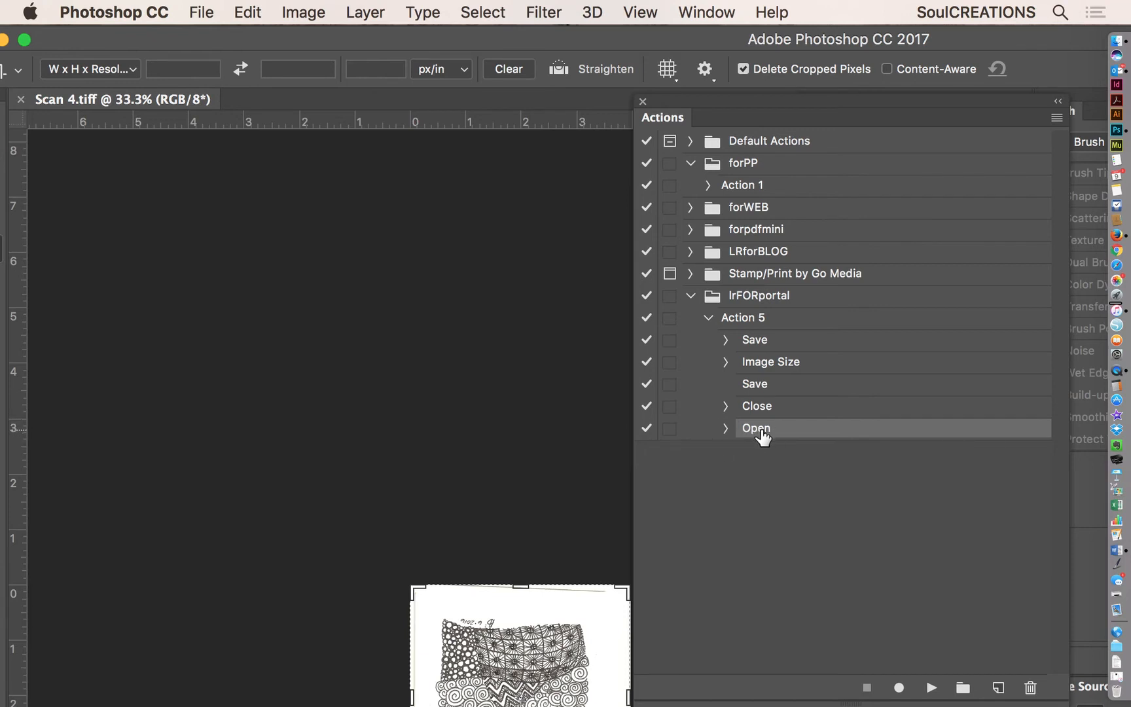
drag(740, 430, 1037, 694)
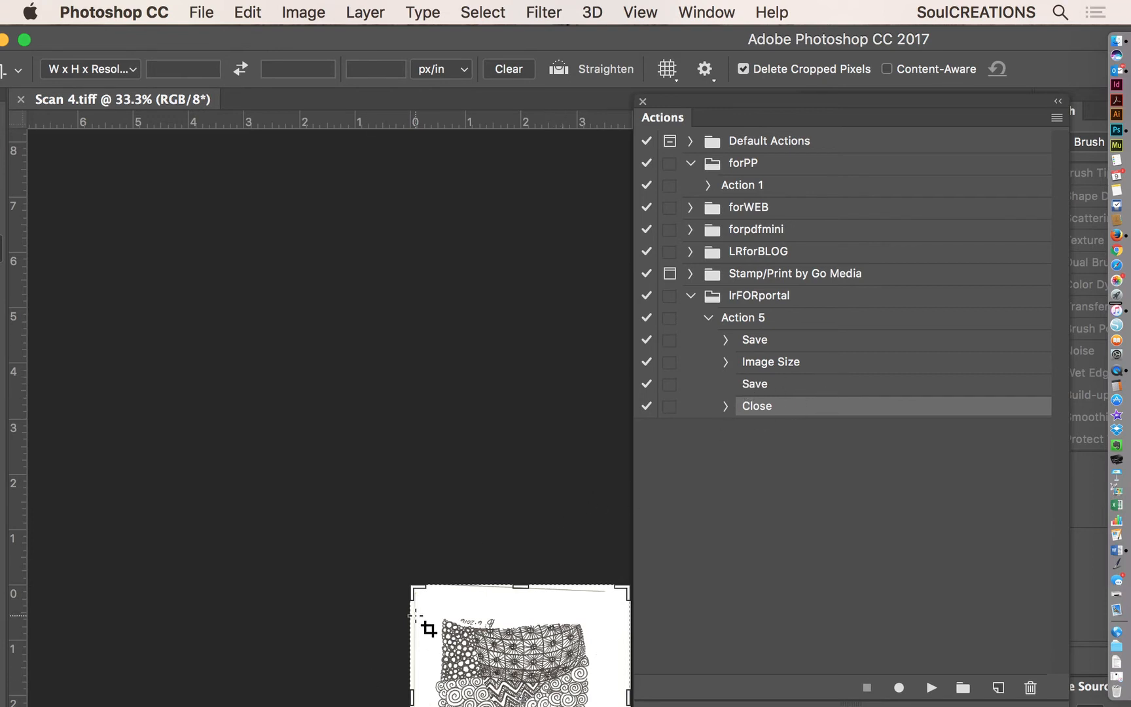
Float Scan 4.tiff in its own window, enlarge the window and place it beside the Actions list.
drag(70, 99, 144, 149)
click(144, 152)
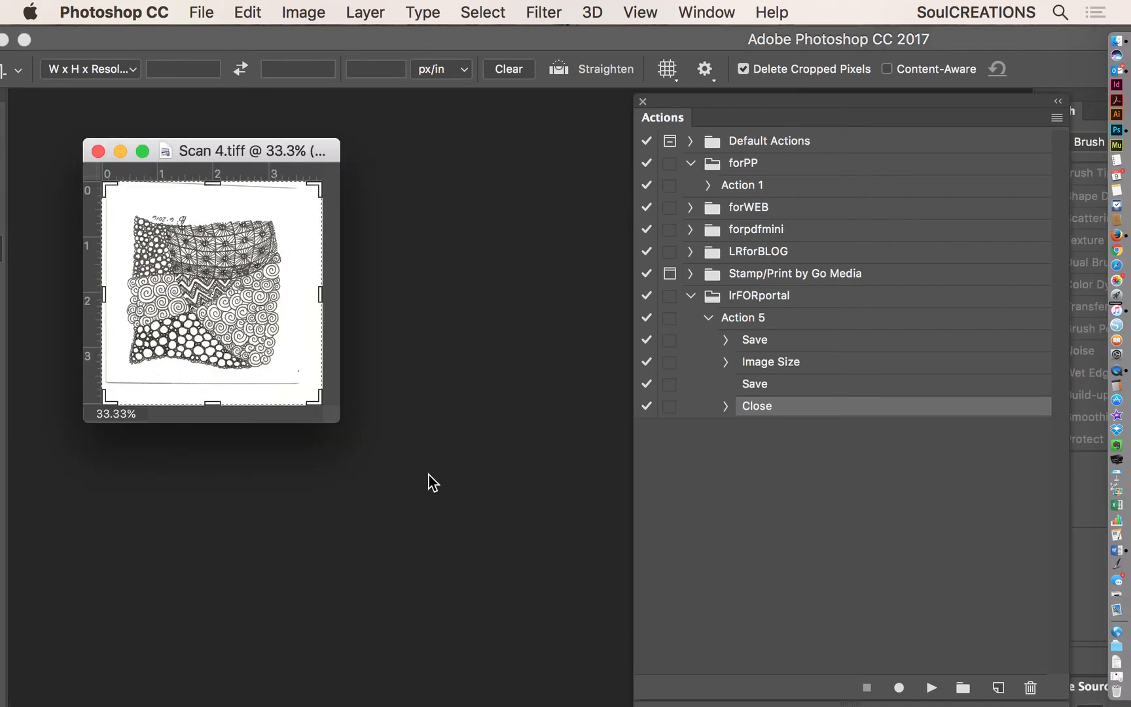
drag(334, 420, 622, 638)
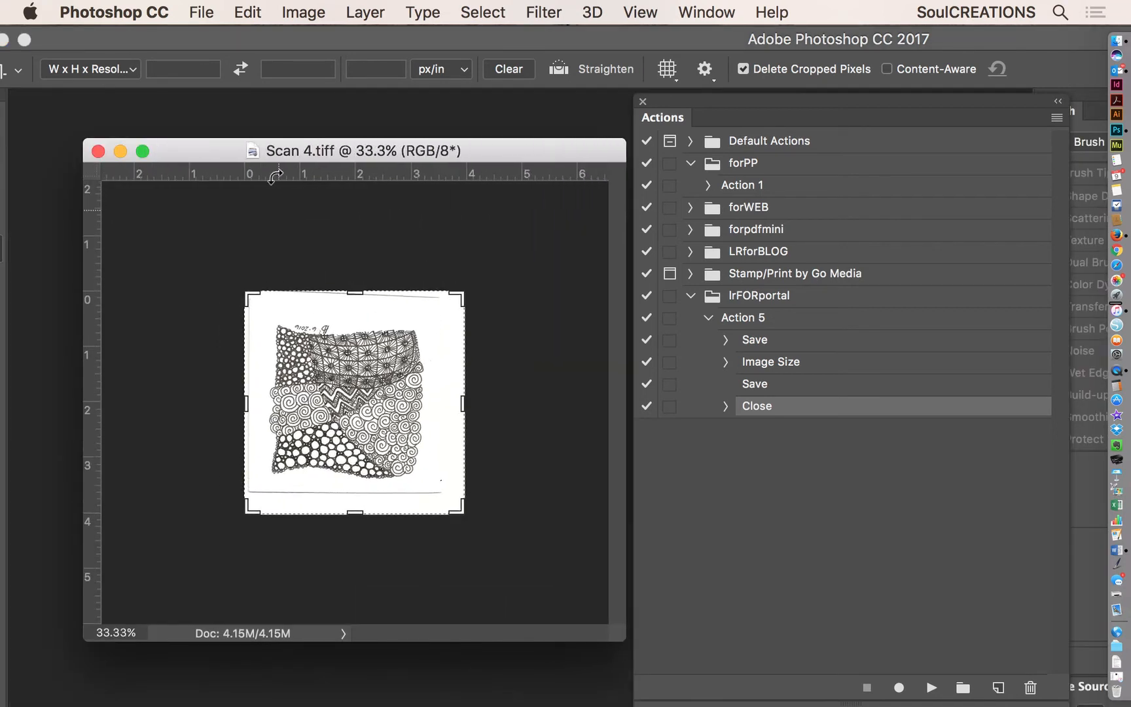
drag(246, 152, 229, 136)
drag(177, 107, 167, 133)
Rotate the Scan 4.tiff image by 180 degrees so the drawing's signature is at the lower edge.
click(291, 11)
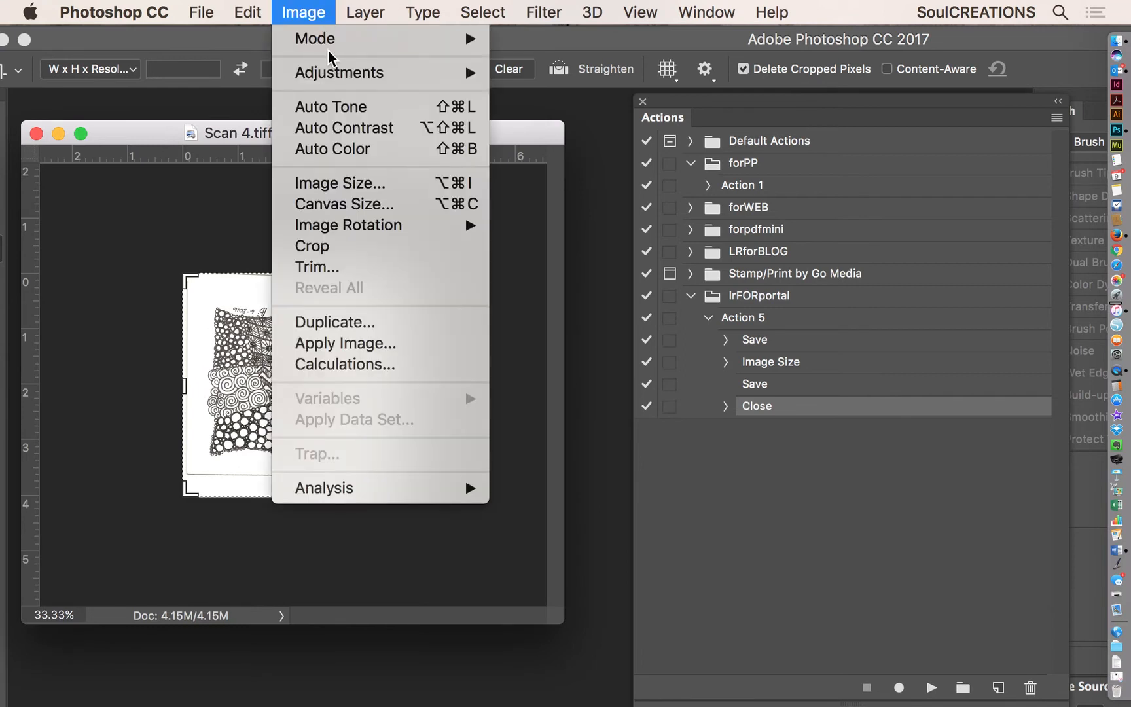
mouse_move(354, 229)
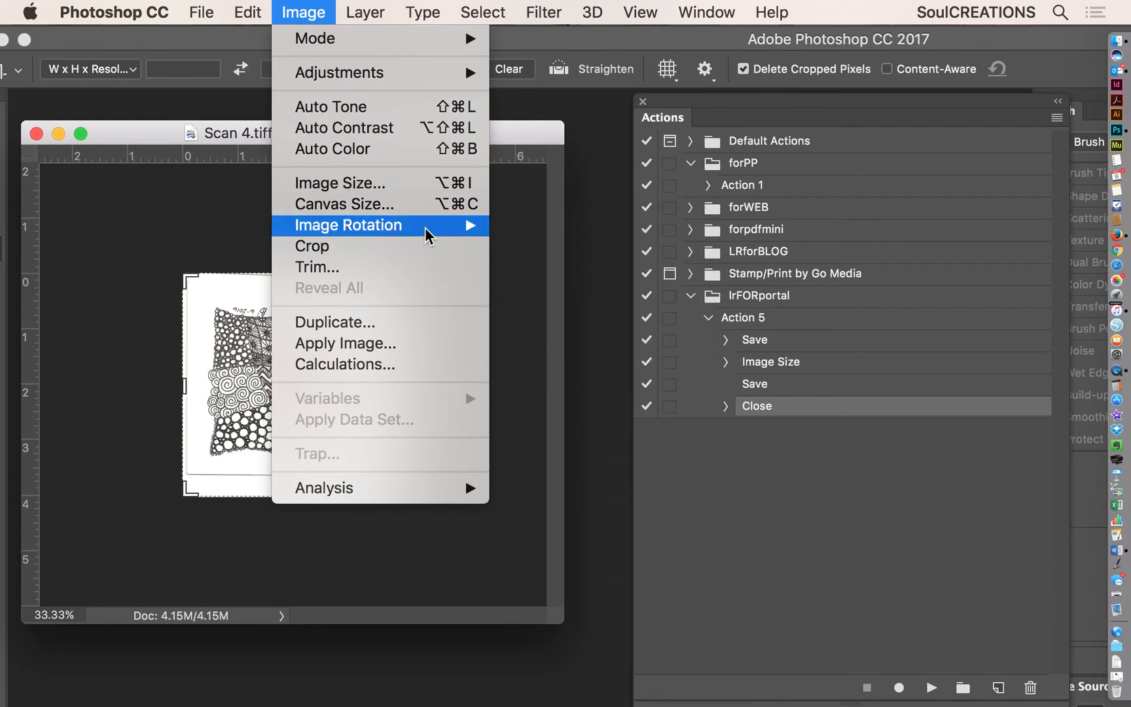
click(537, 226)
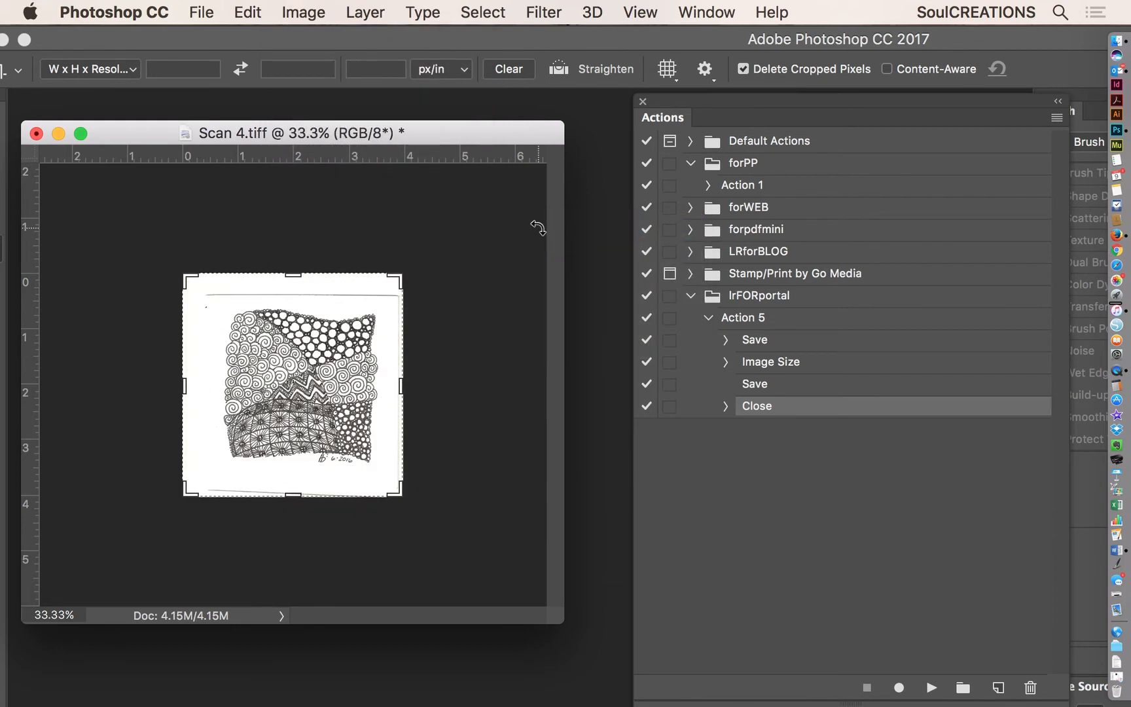
Crop the outer scan edges off the drawing, and view the result at 66.7% in a larger document window.
drag(185, 276, 193, 285)
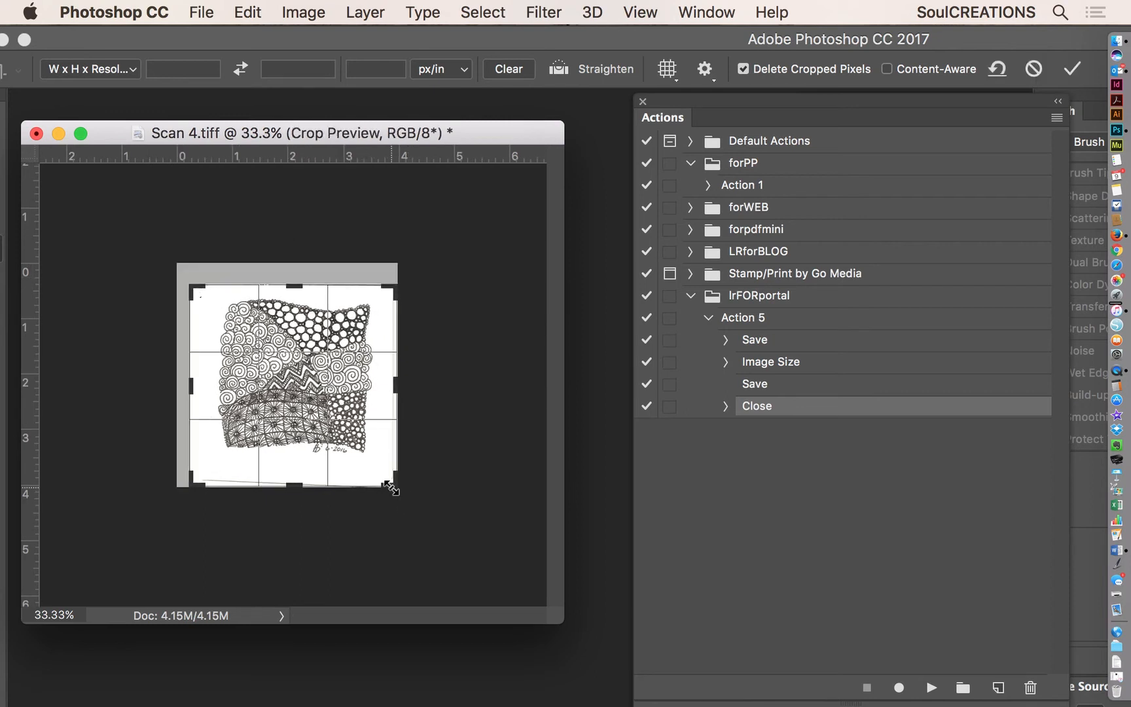
mouse_move(392, 488)
mouse_down()
mouse_move(387, 472)
mouse_move(403, 497)
mouse_move(392, 491)
mouse_up()
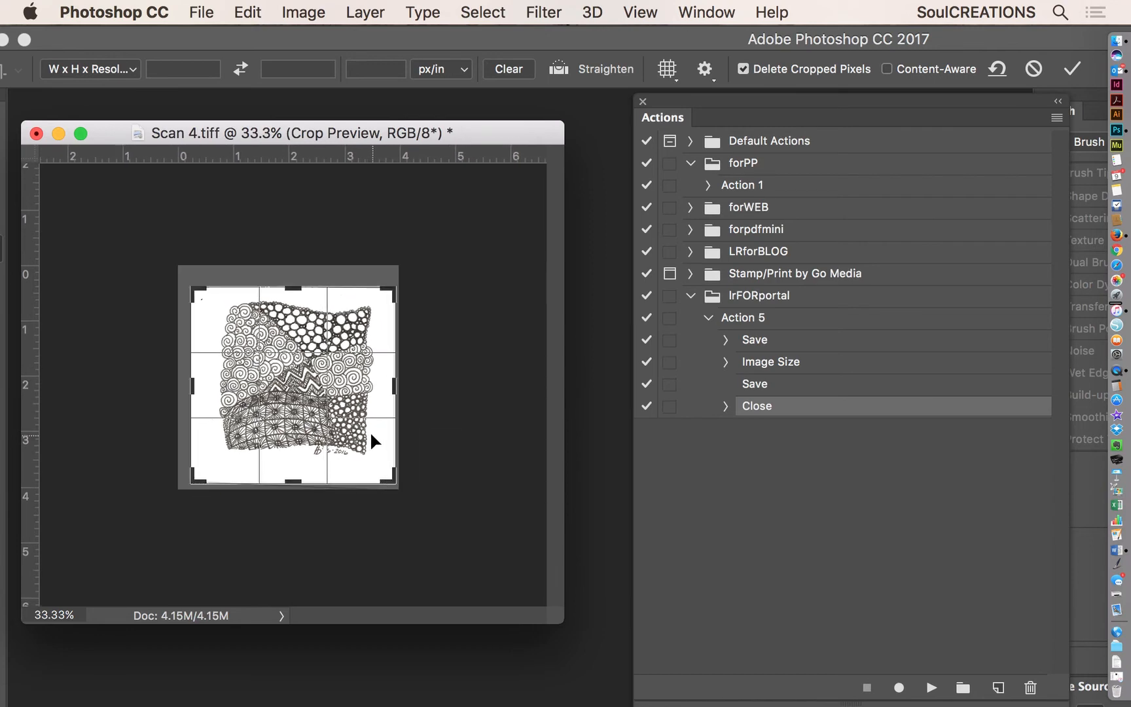
key(Return)
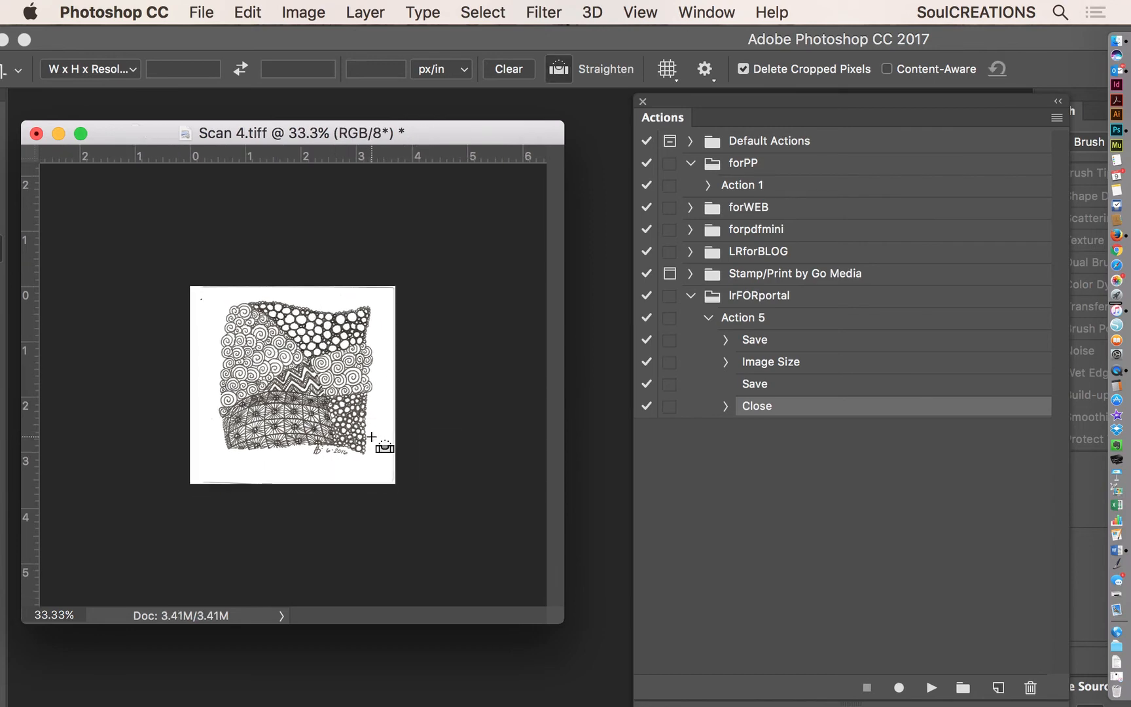
key(super+equal)
key(super+equal)
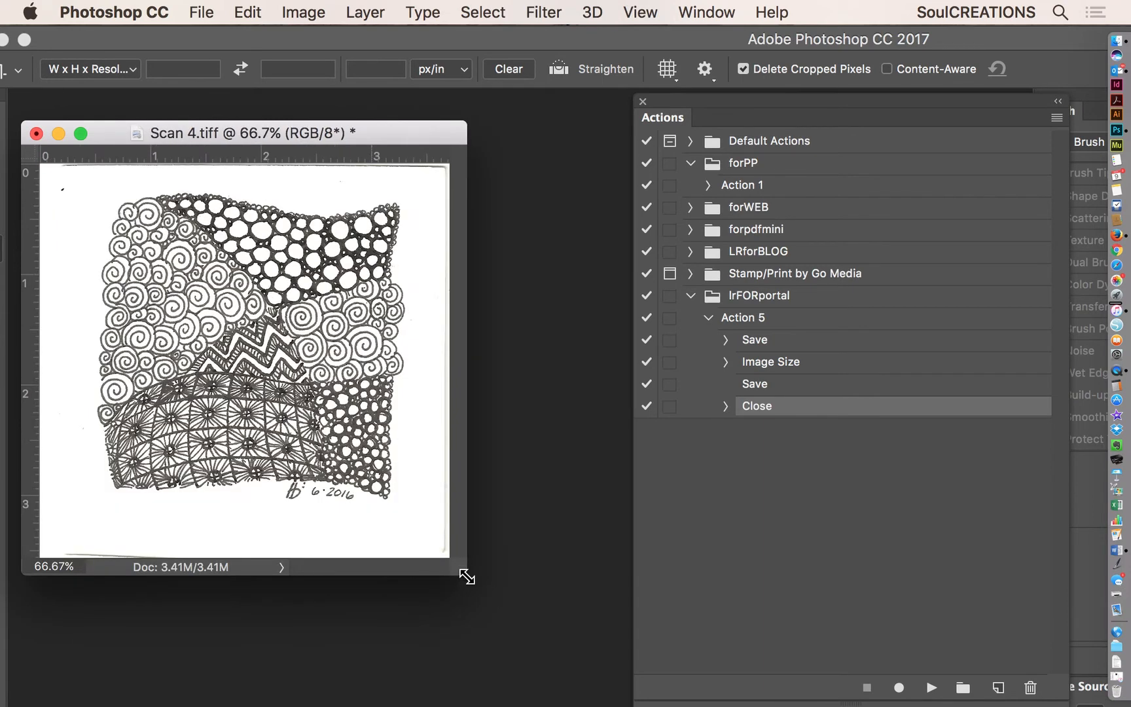
drag(467, 576, 609, 699)
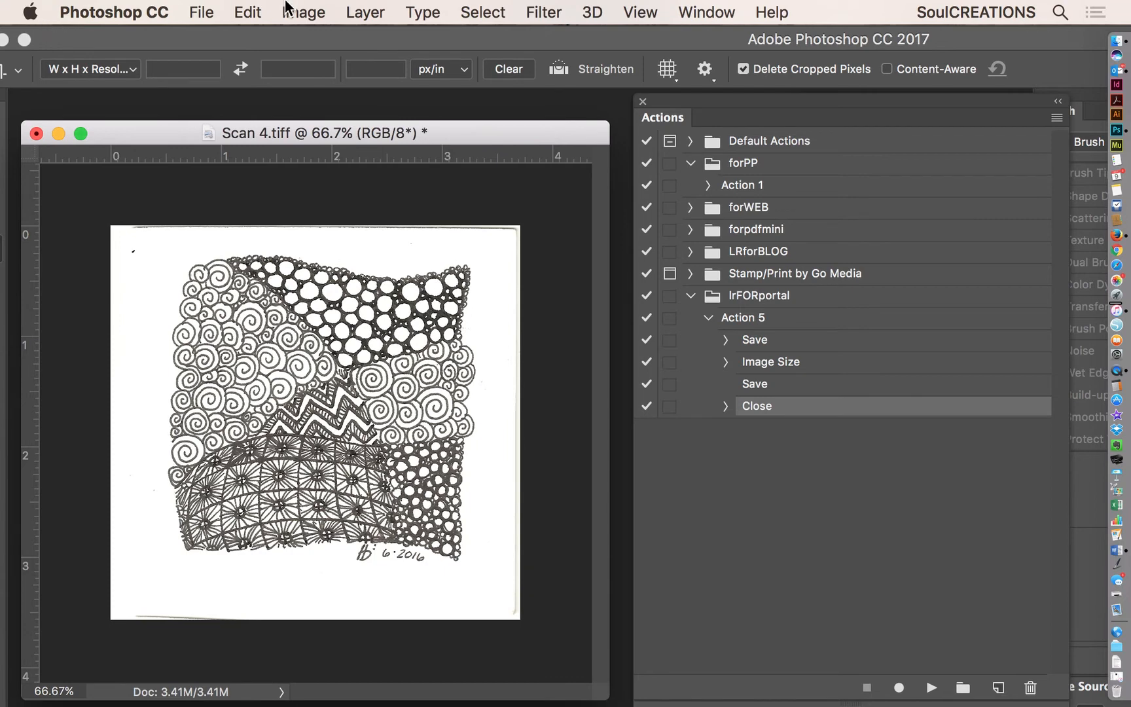
Save the cropped scan as eb10_hr_02.tif in the eb10_hr_tangles folder, in TIFF format with LZW compression and Macintosh byte order.
click(201, 12)
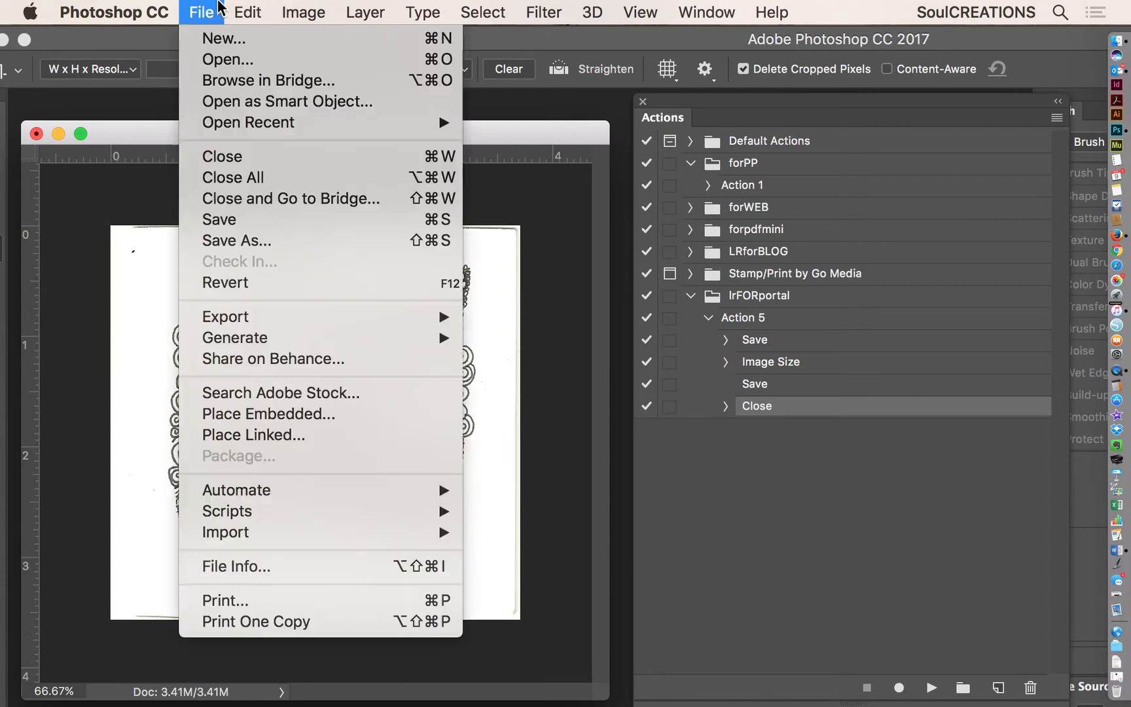
click(265, 241)
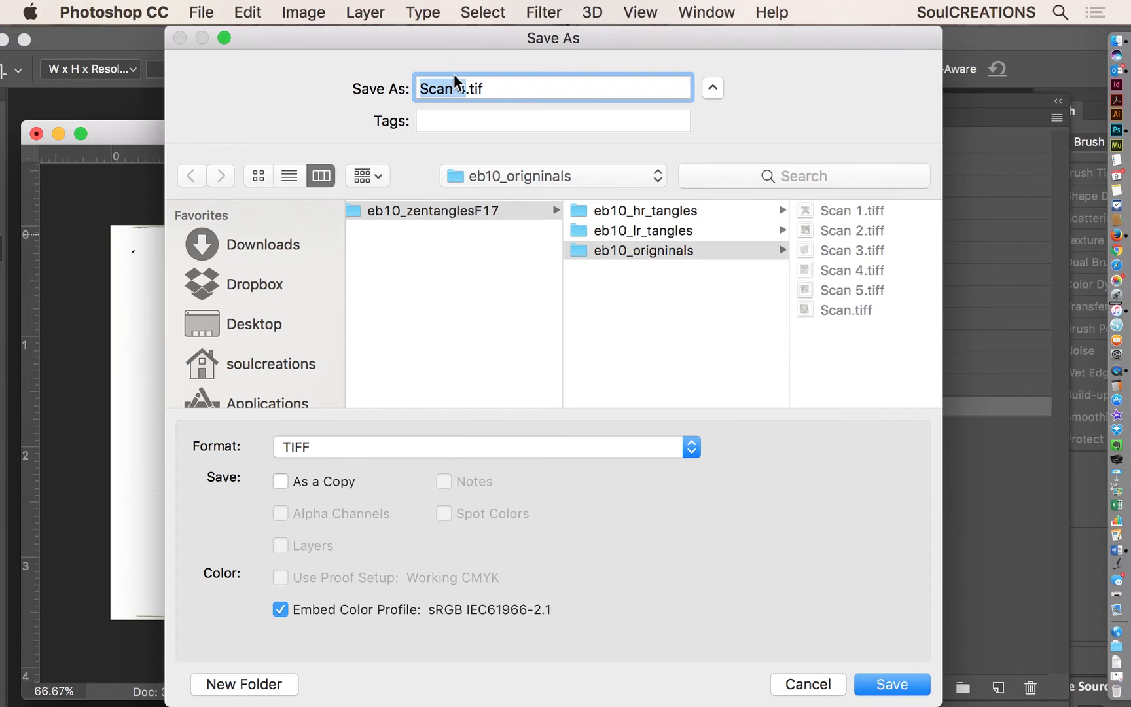
click(663, 212)
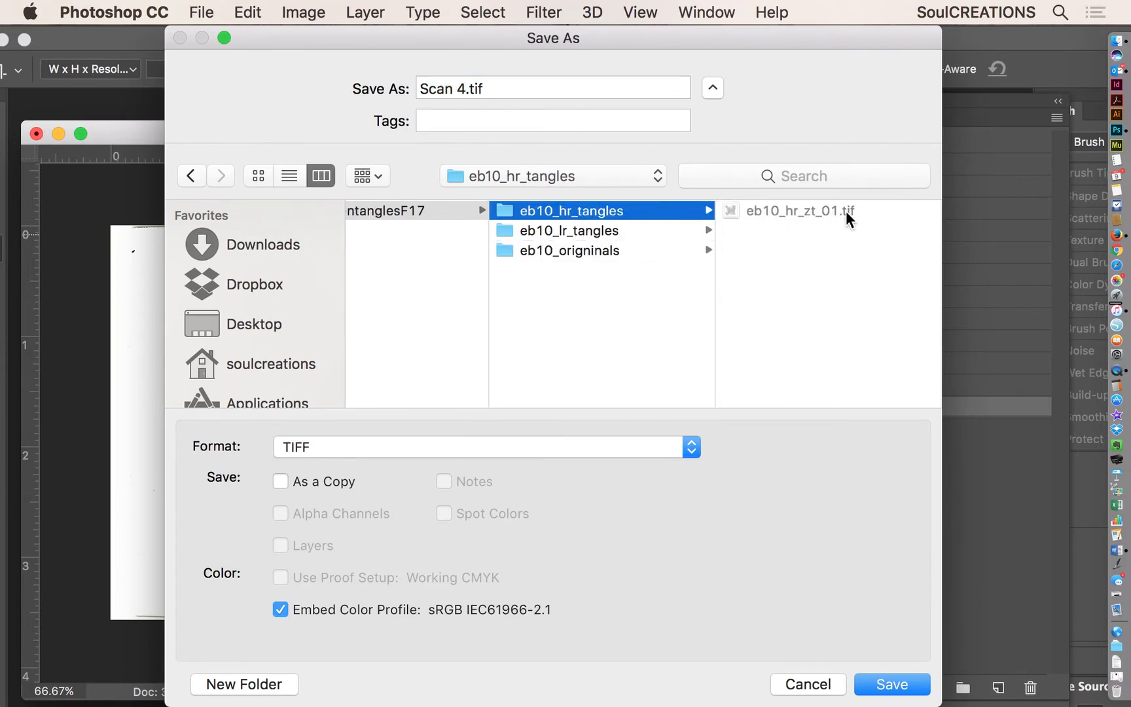
click(468, 82)
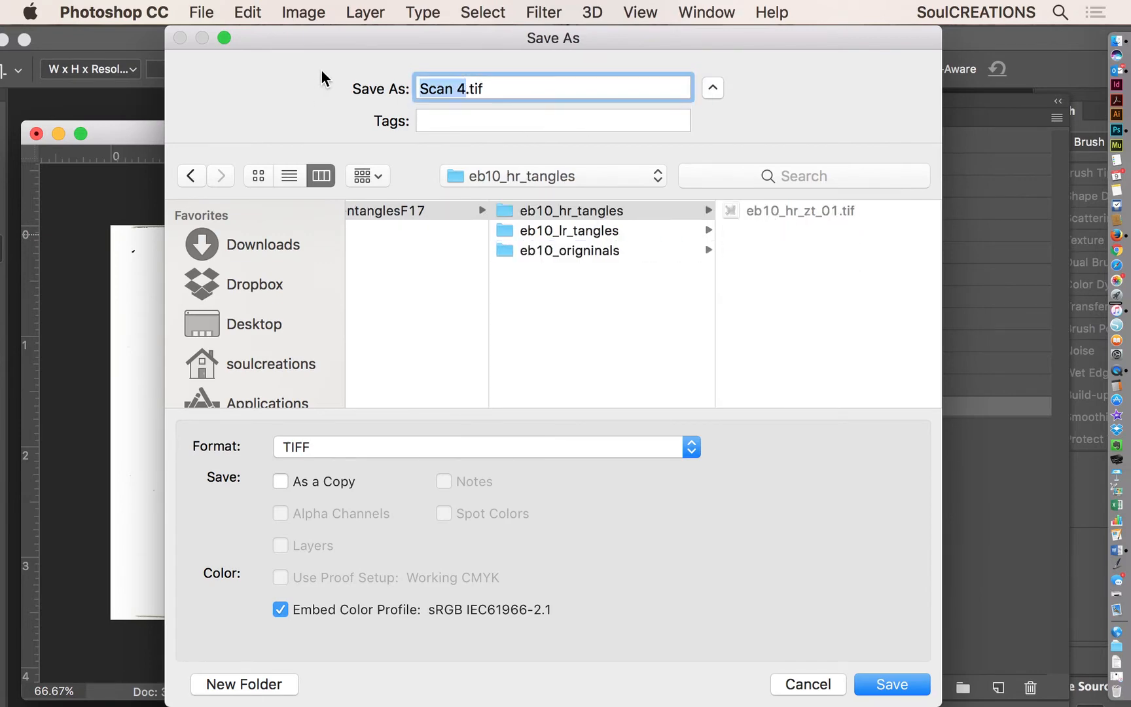
text(eb10)
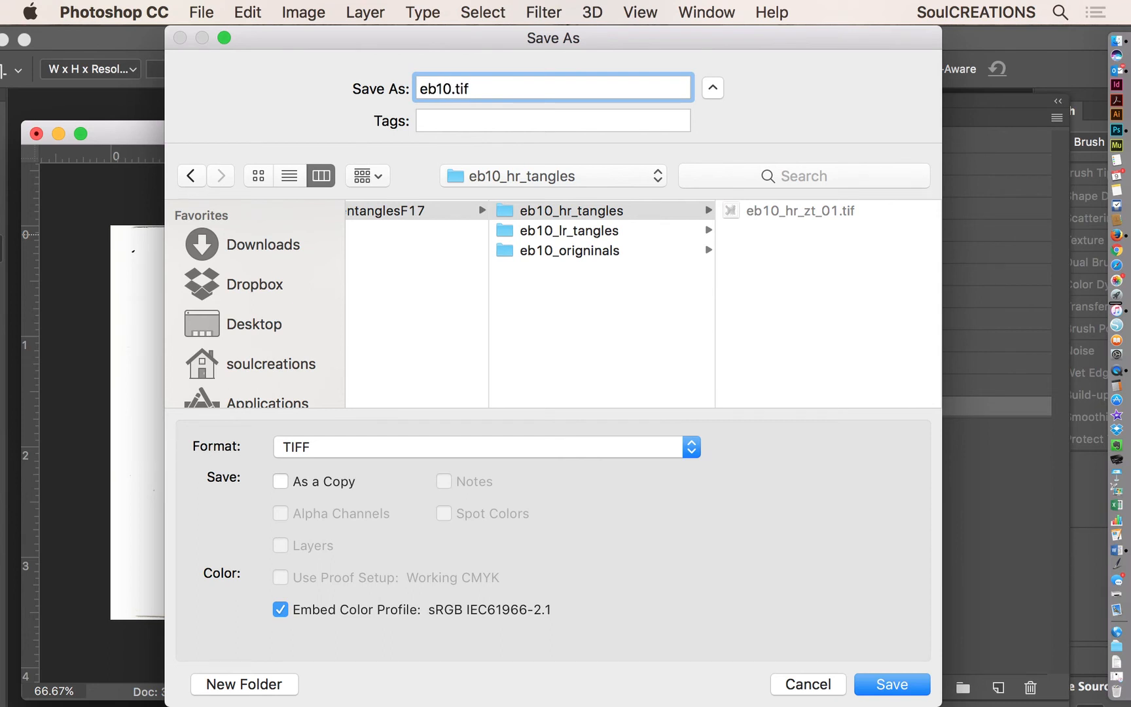
text(_hr_02)
click(881, 686)
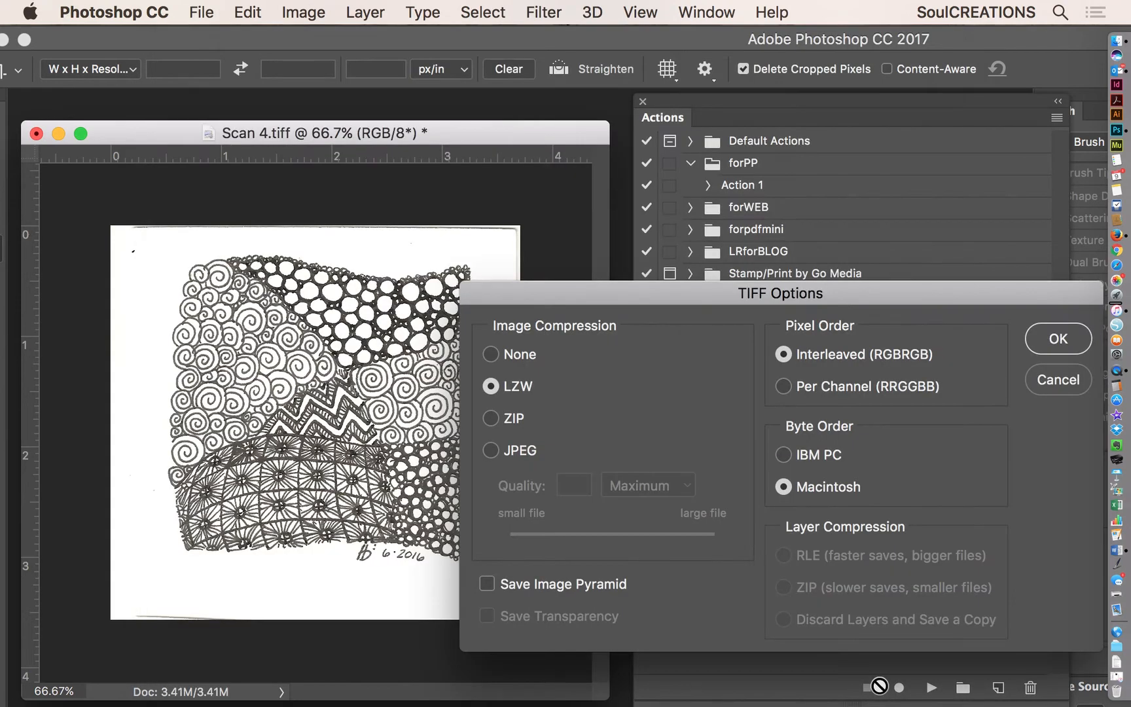
click(1057, 339)
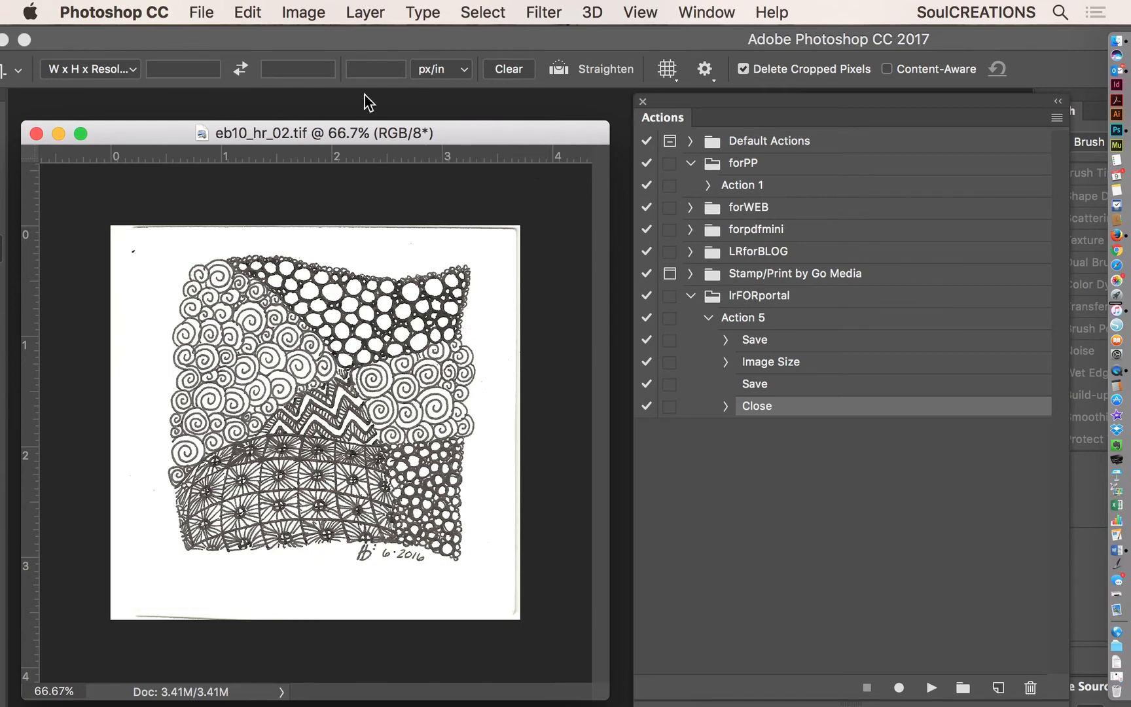
Run Action 5 of the lrFORportal set on eb10_hr_02.tif.
click(755, 319)
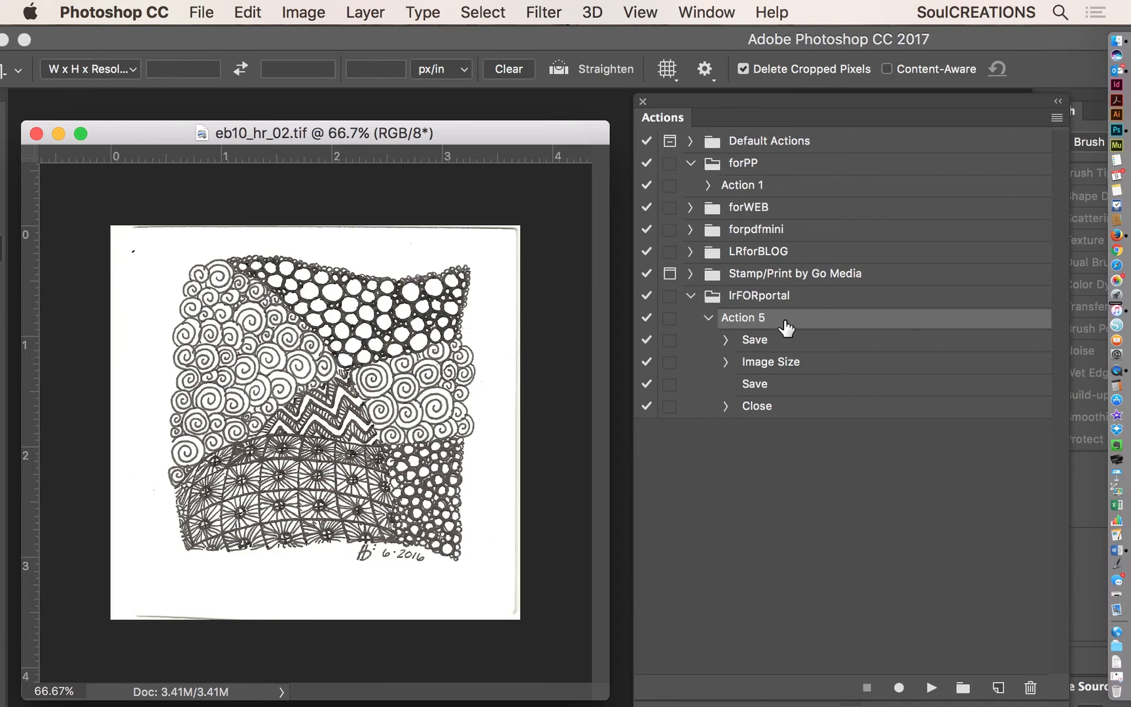
click(931, 689)
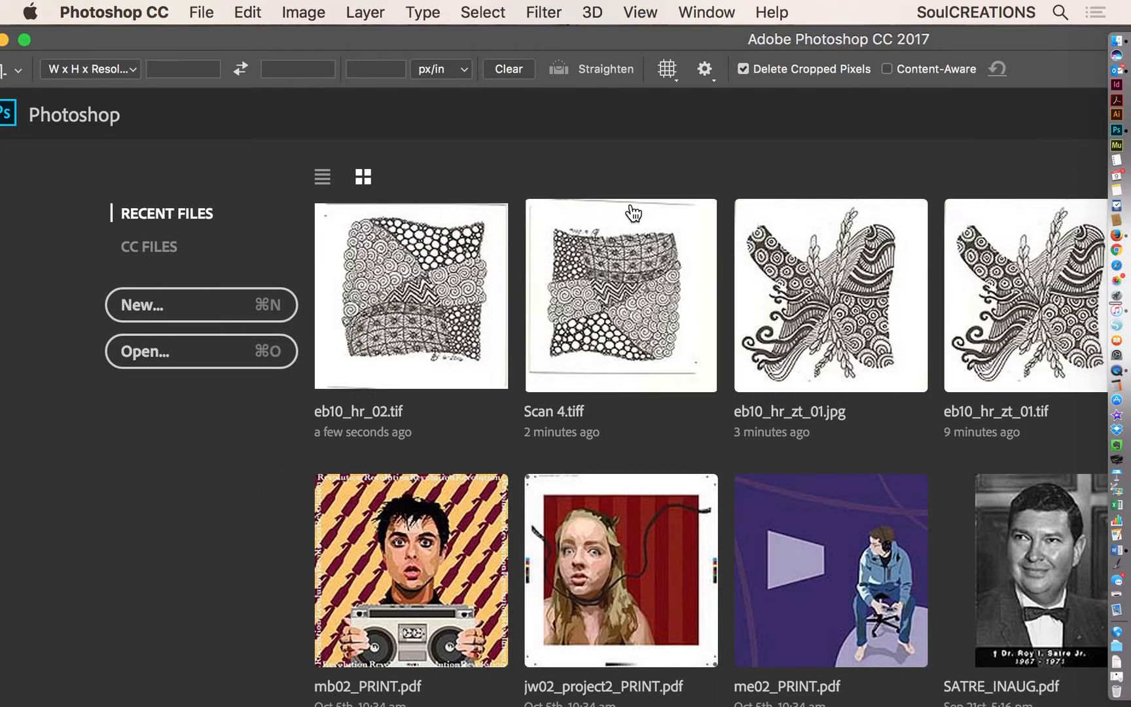
Minimize the Photoshop window and open the eb10_lr_tangles folder in Finder.
drag(63, 41, 195, 42)
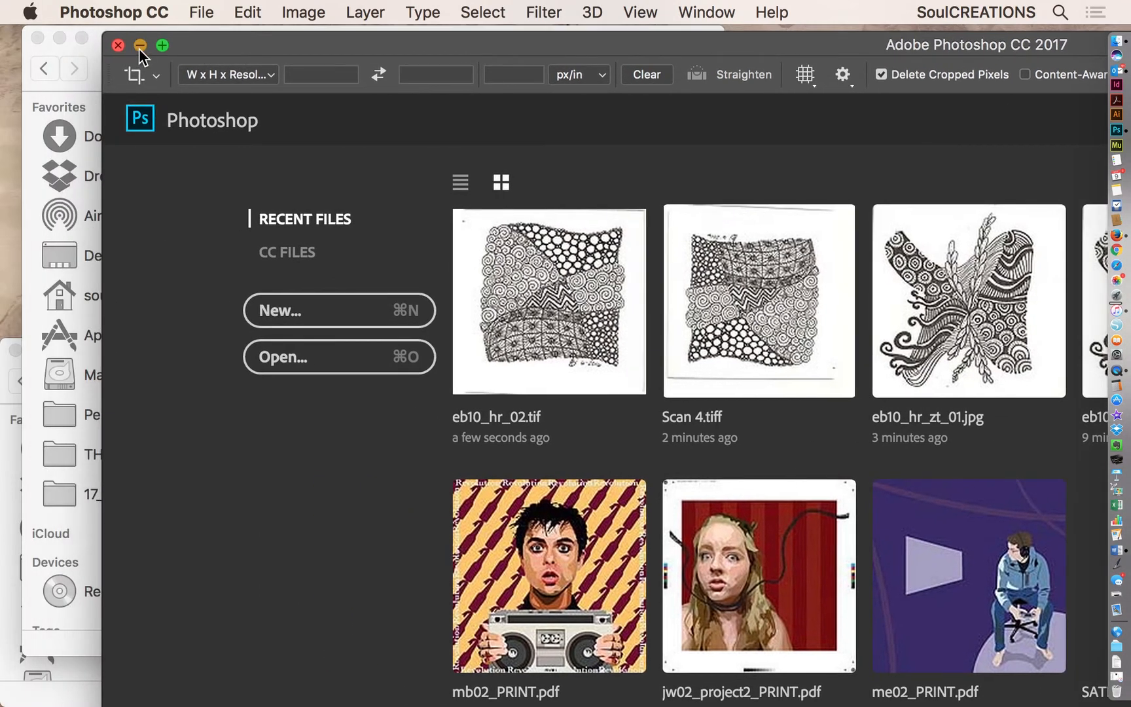
click(135, 40)
click(321, 296)
scroll(320, 296, left, 5)
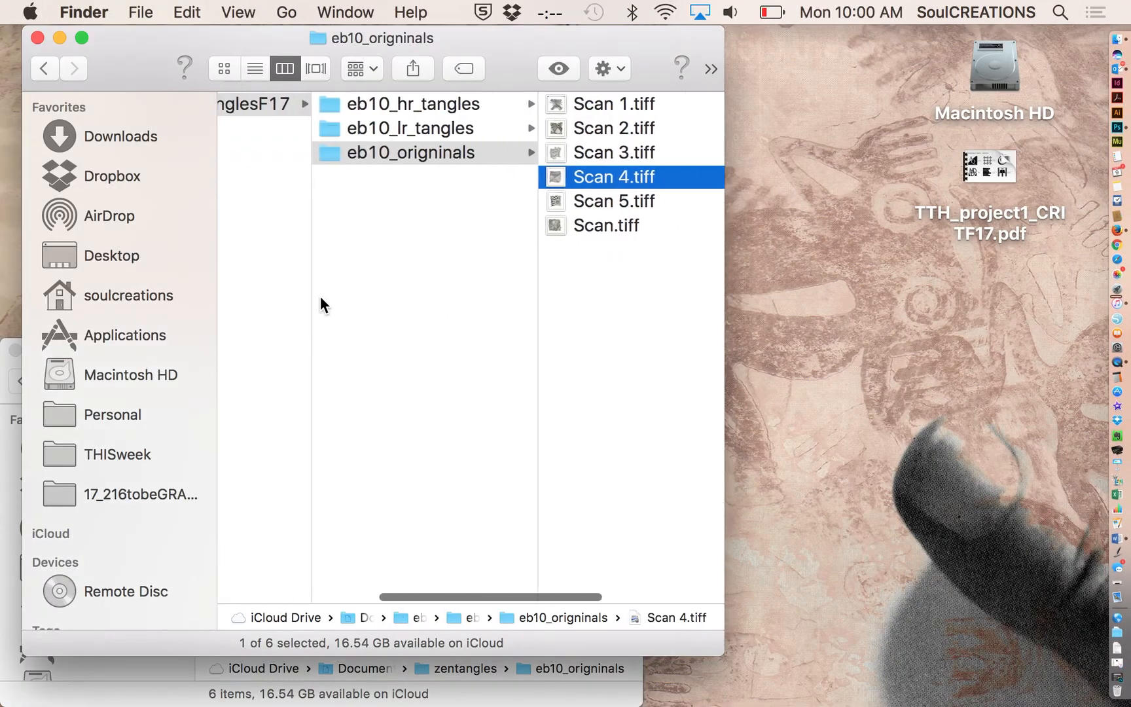
click(418, 131)
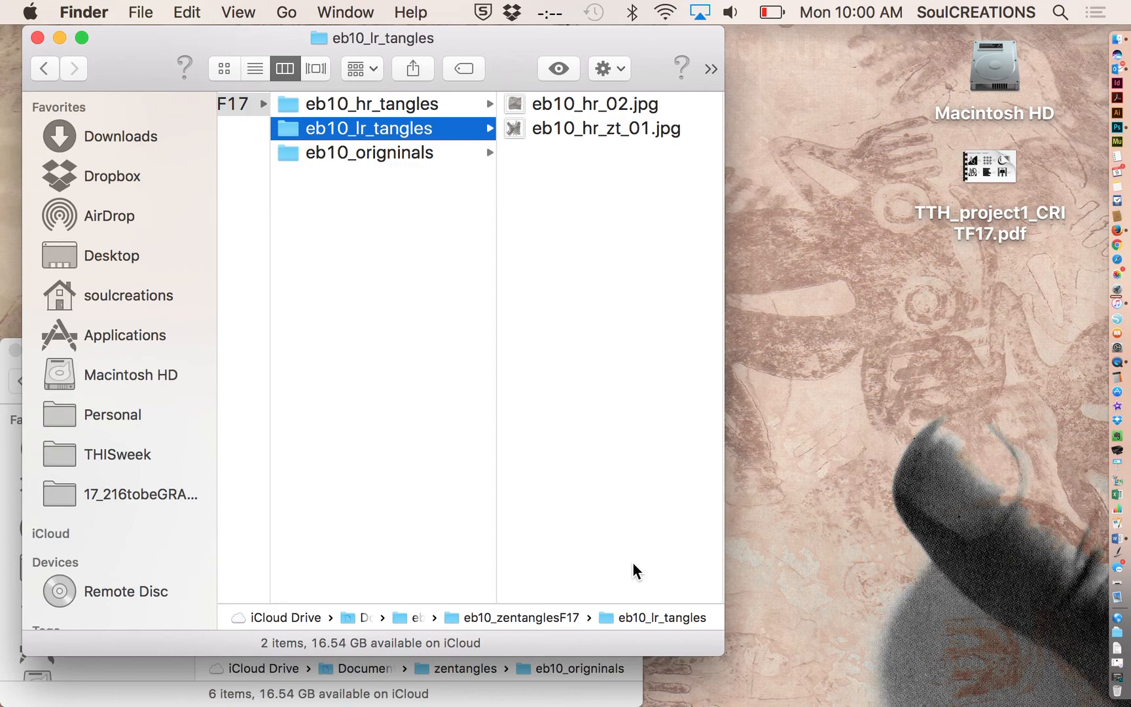
Rename eb10_hr_02.jpg in the eb10_lr_tangles folder as eb10_lr_02.jpg.
click(599, 105)
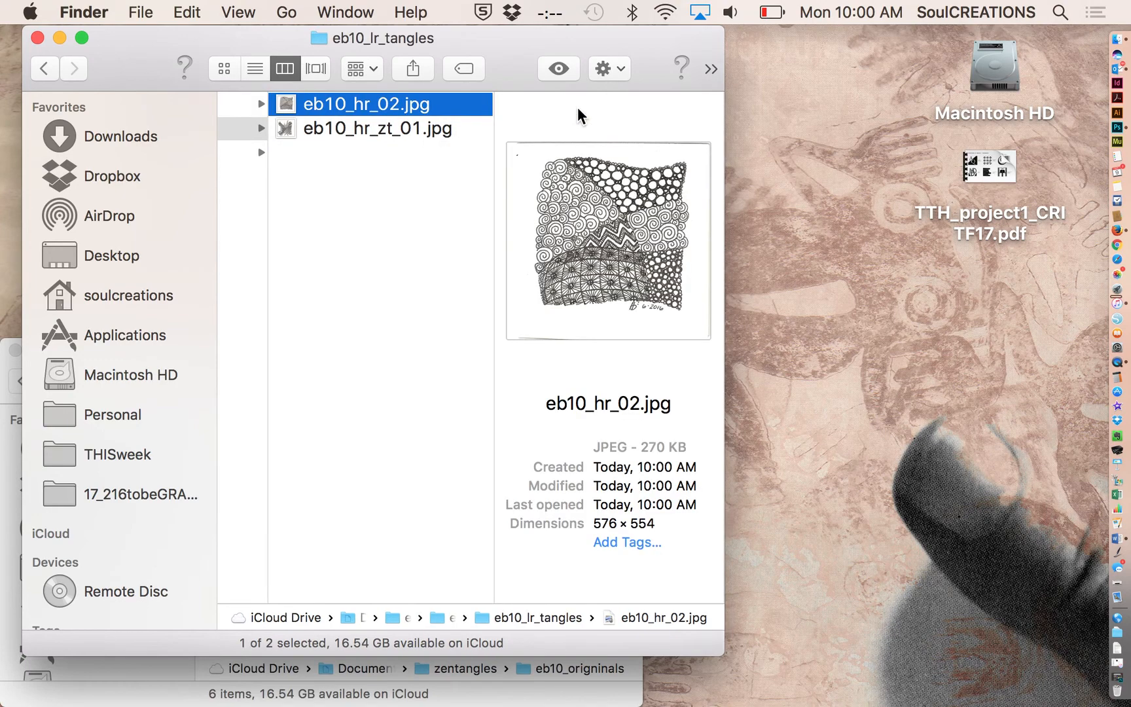
click(359, 105)
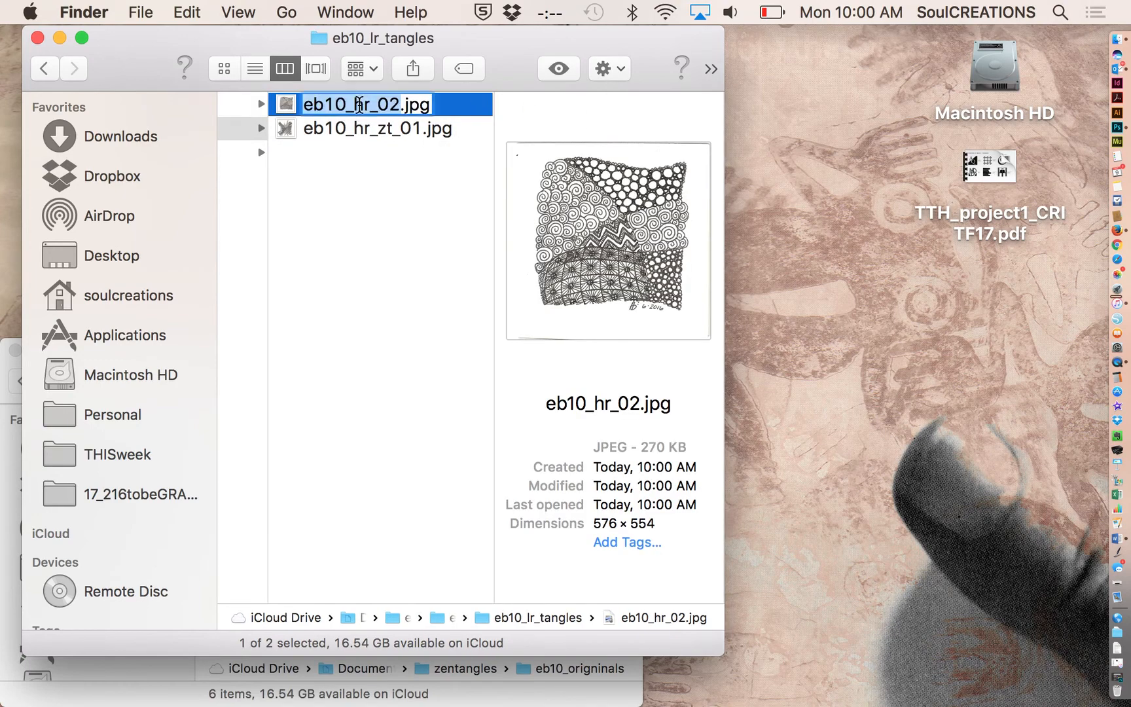
click(359, 104)
key(BackSpace)
text(l)
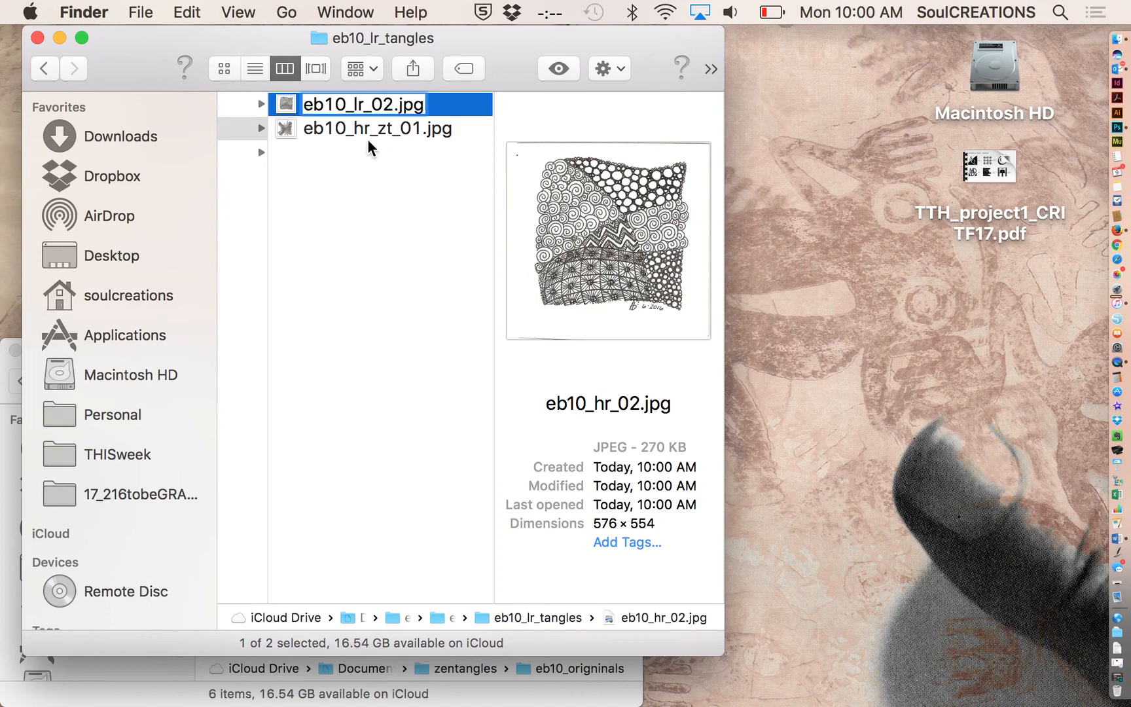
key(Return)
Rename eb10_hr_zt_01.jpg in the eb10_lr_tangles folder as eb10_lr_zt_01.jpg.
click(362, 108)
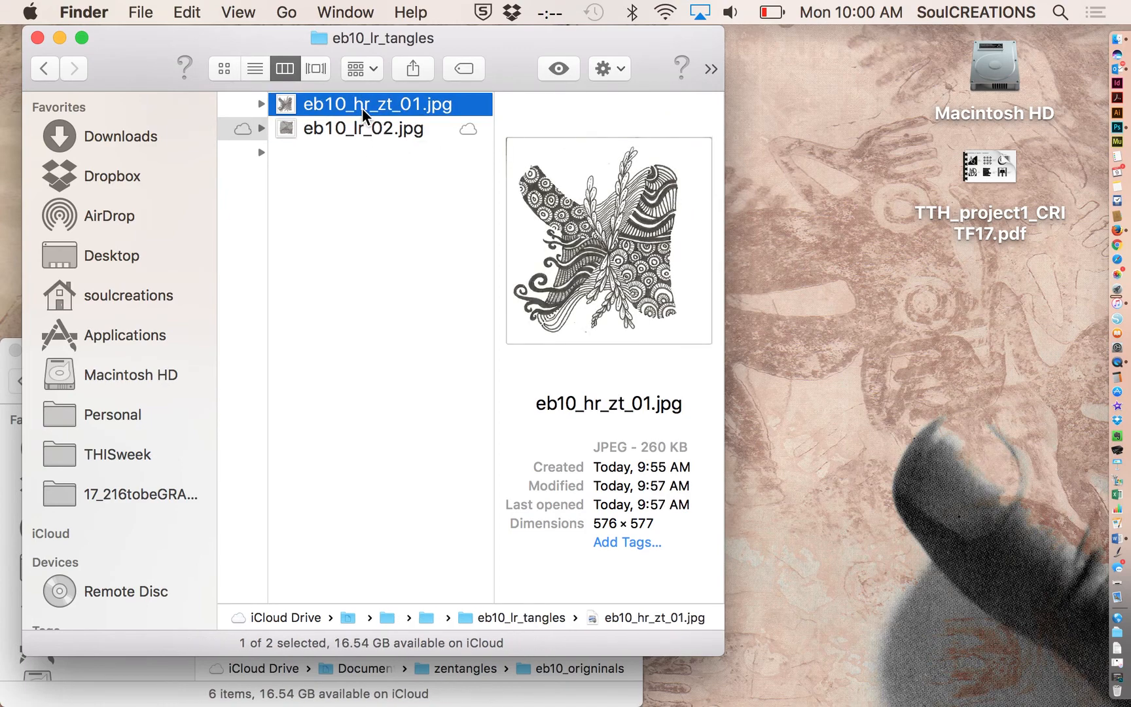
click(362, 108)
click(362, 108)
key(BackSpace)
text(l)
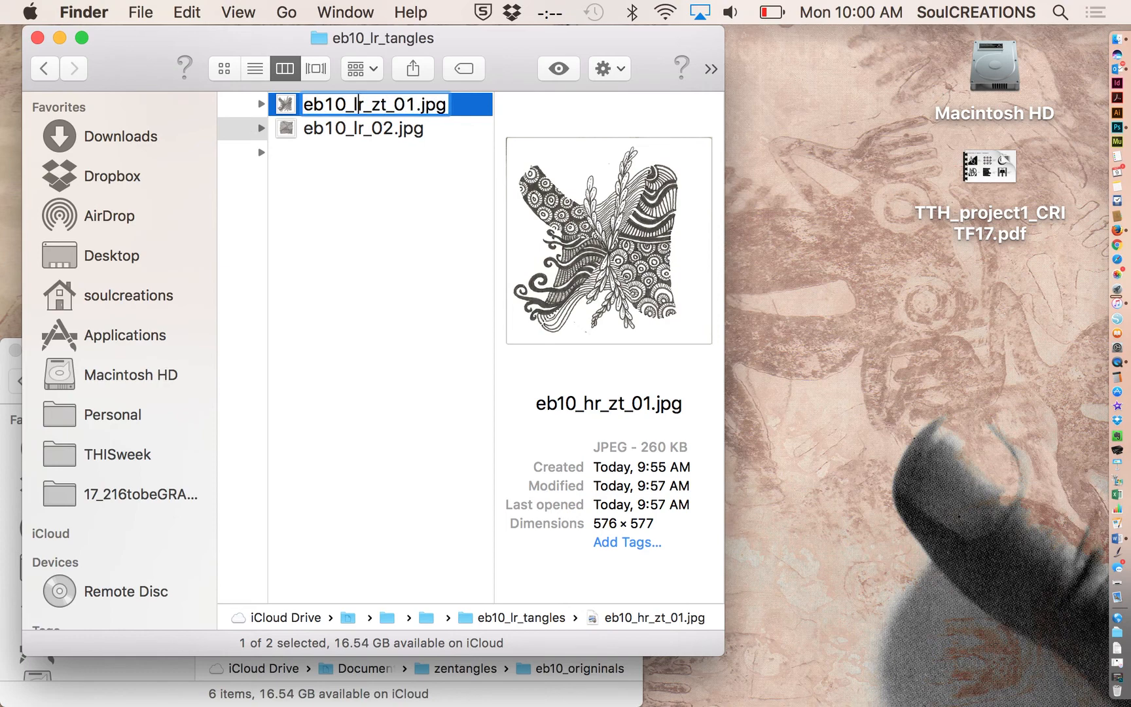
click(399, 186)
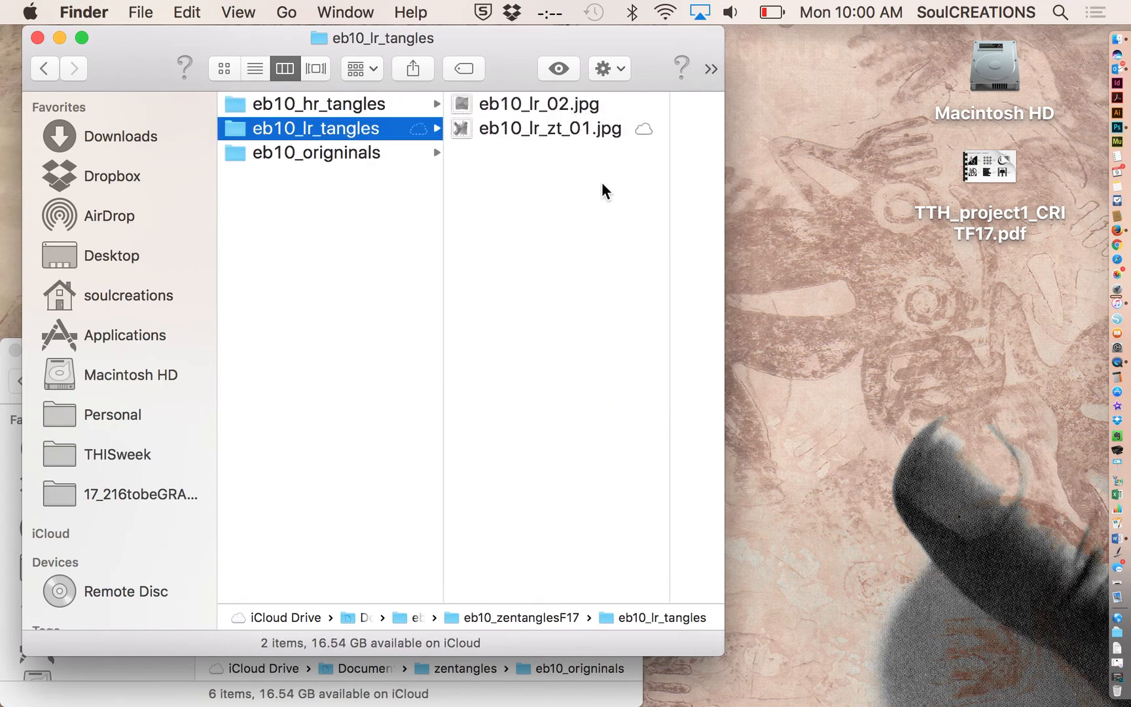
Check the file names in eb10_hr_tangles, and shorten the name of eb10_lr_zt_01.jpg in eb10_lr_tangles to eb10_lr_01.jpg.
click(354, 110)
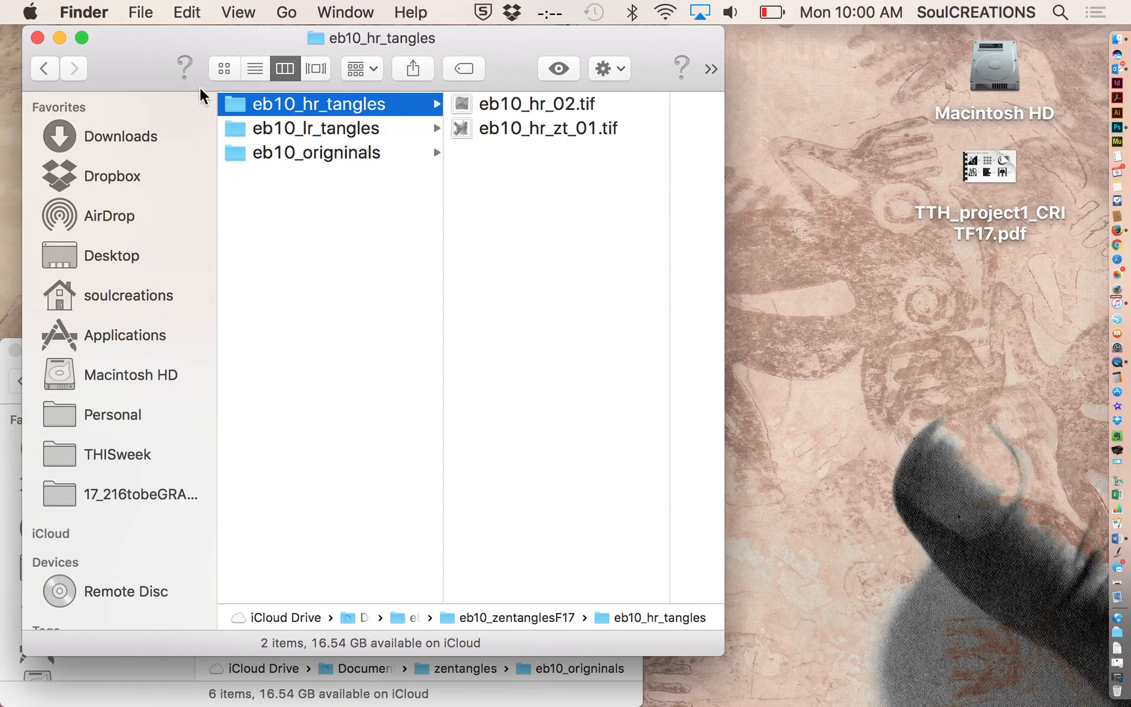
click(305, 130)
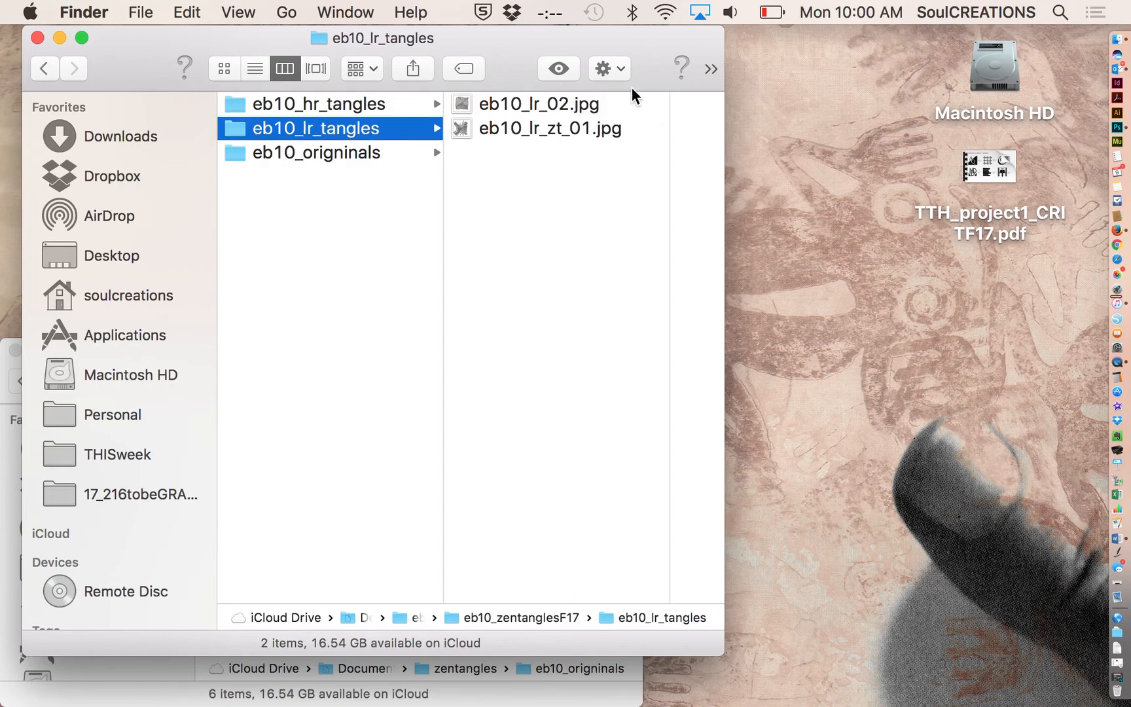
click(561, 134)
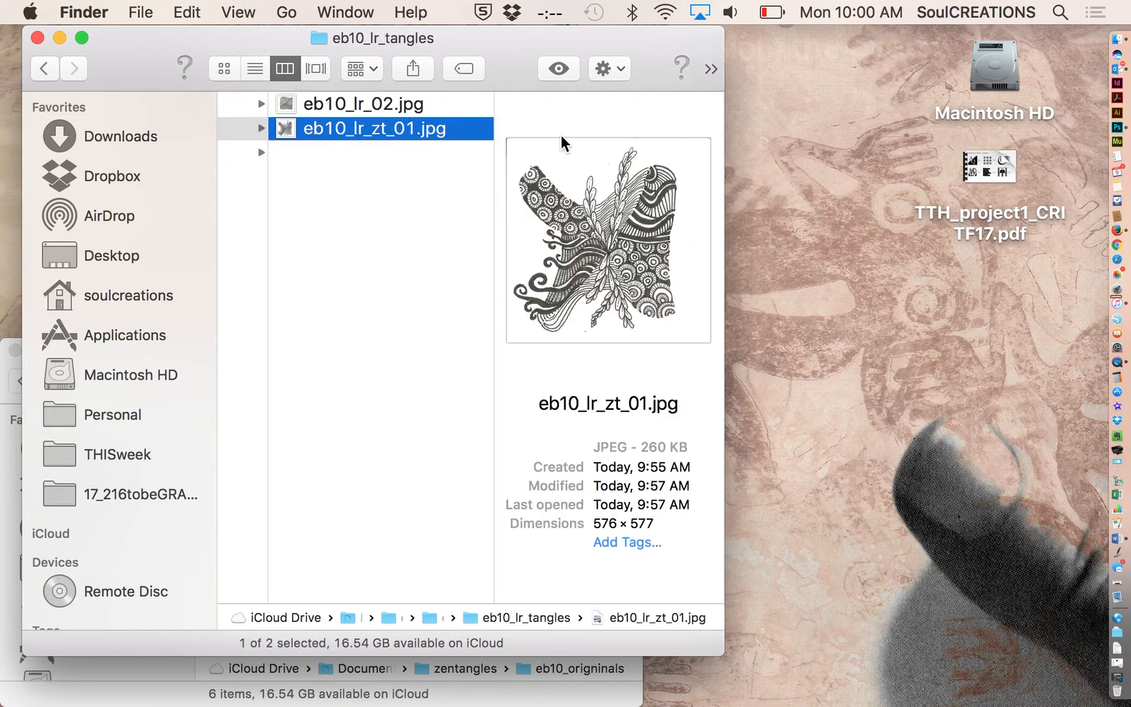
click(378, 125)
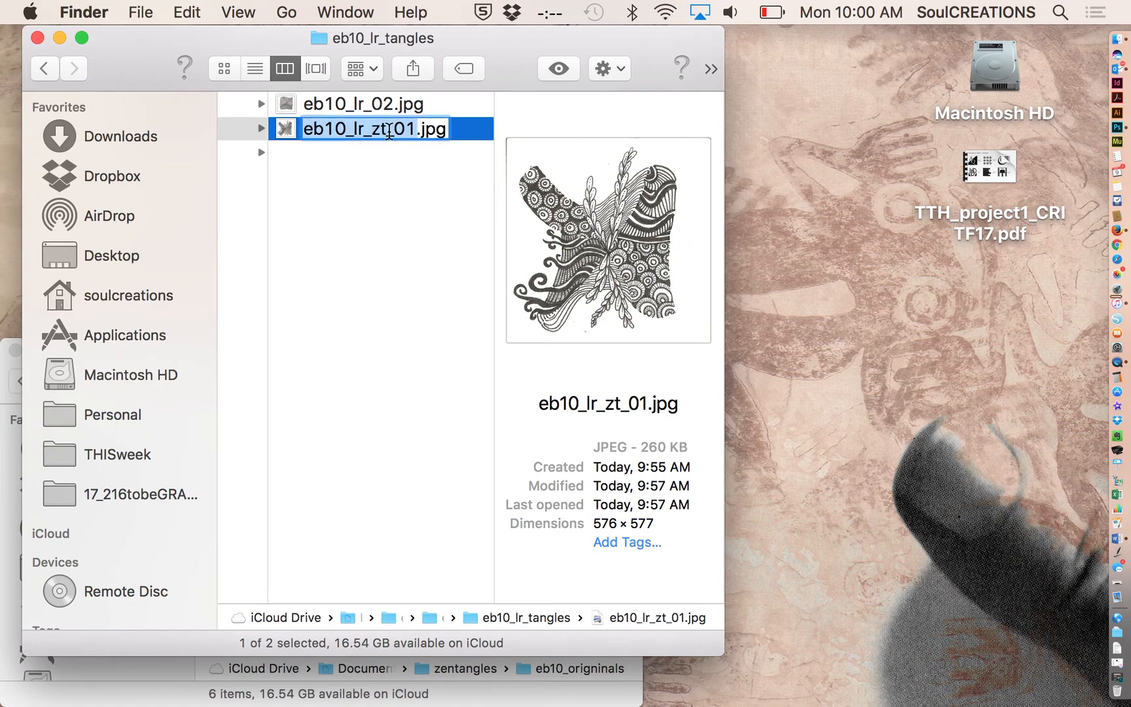
click(393, 129)
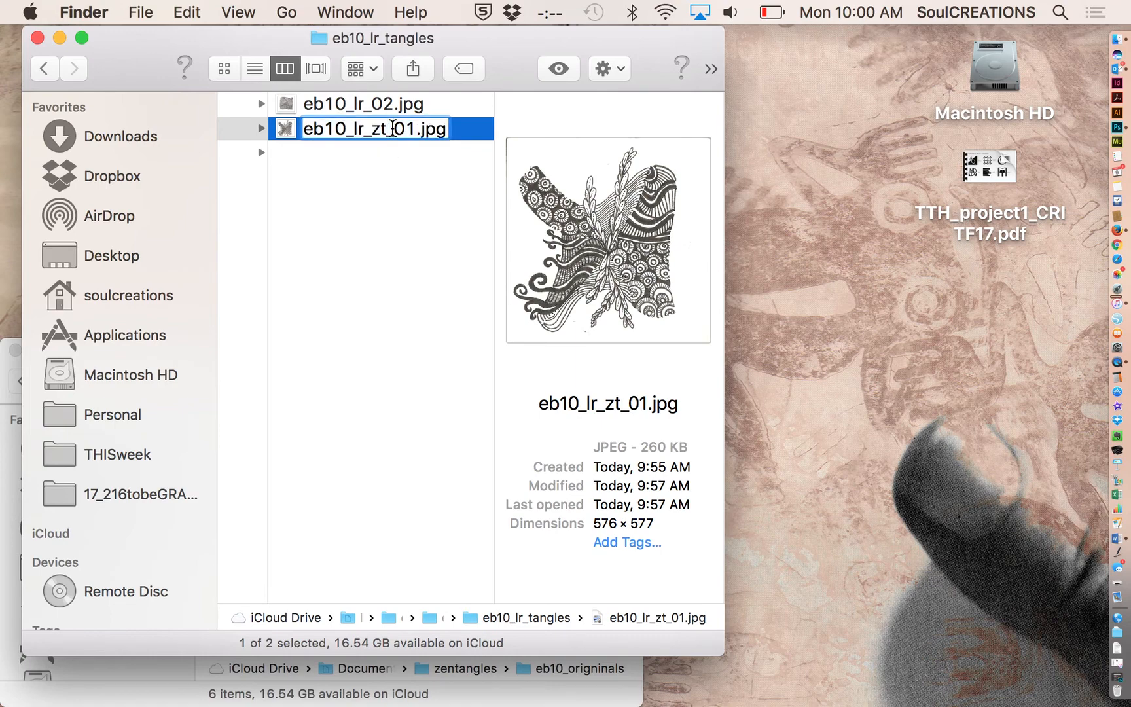
key(shift+Left)
key(shift+Left)
key(shift+Left)
key(BackSpace)
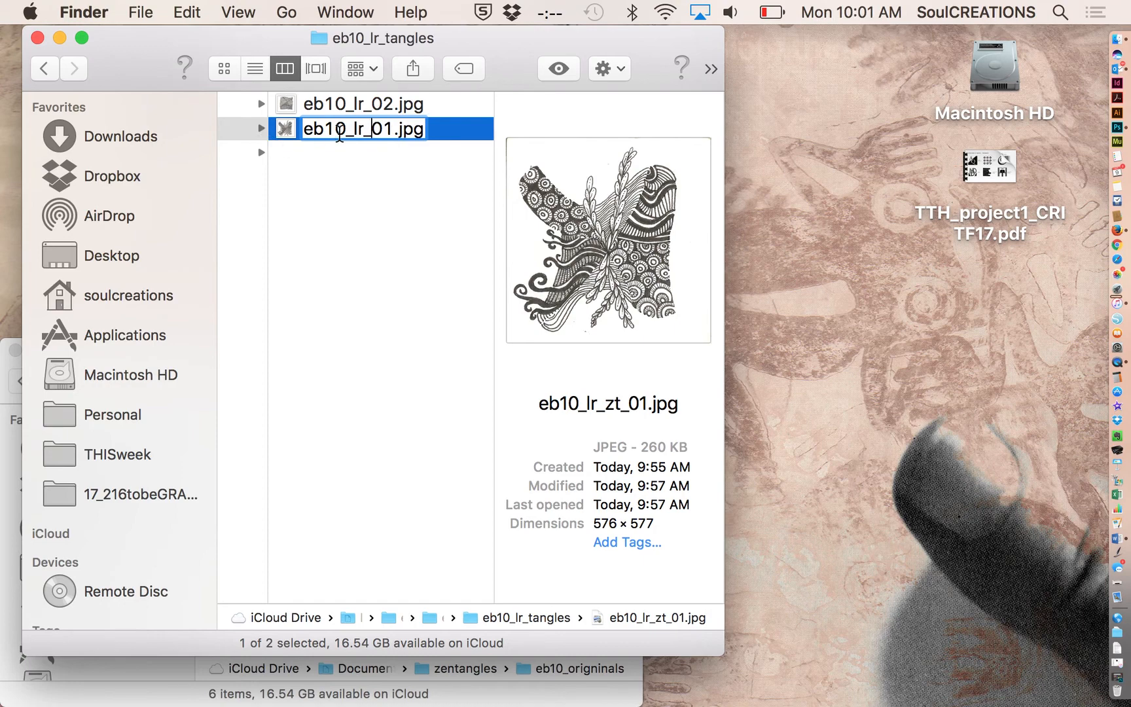
click(389, 210)
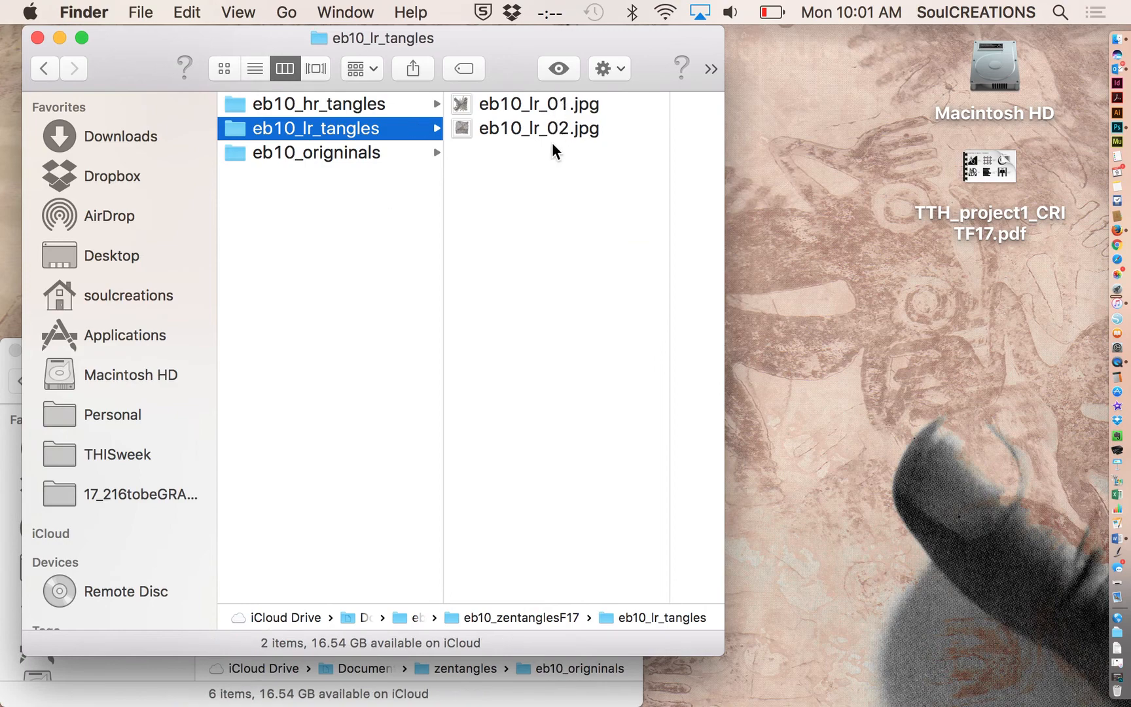
Go back up to the eb10_zentanglesF17 folder and close the other Finder window, which shows the old zentangles originals.
key(Left)
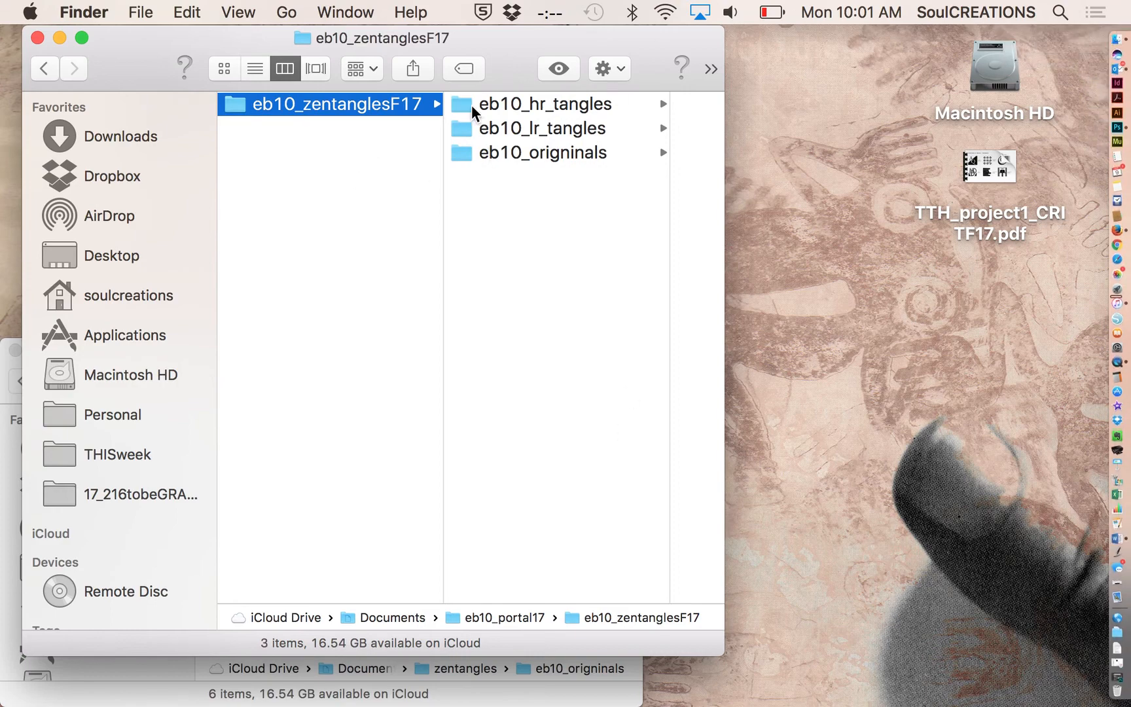
drag(518, 47, 831, 27)
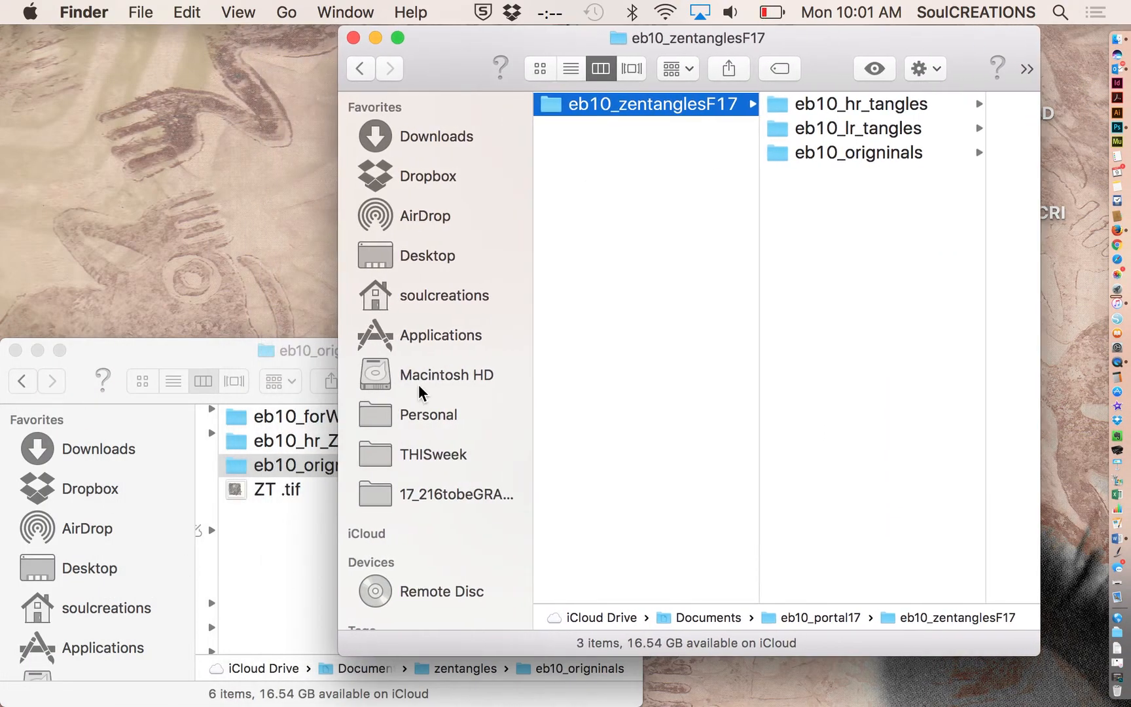
click(313, 512)
drag(132, 347, 412, 161)
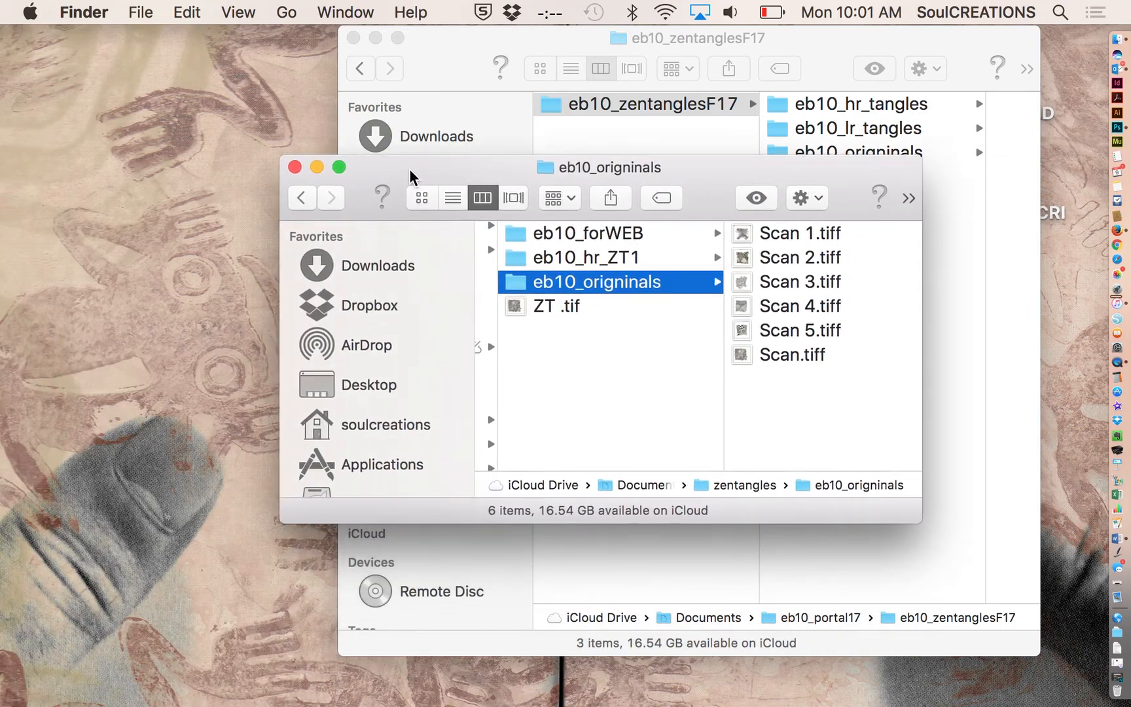
click(295, 164)
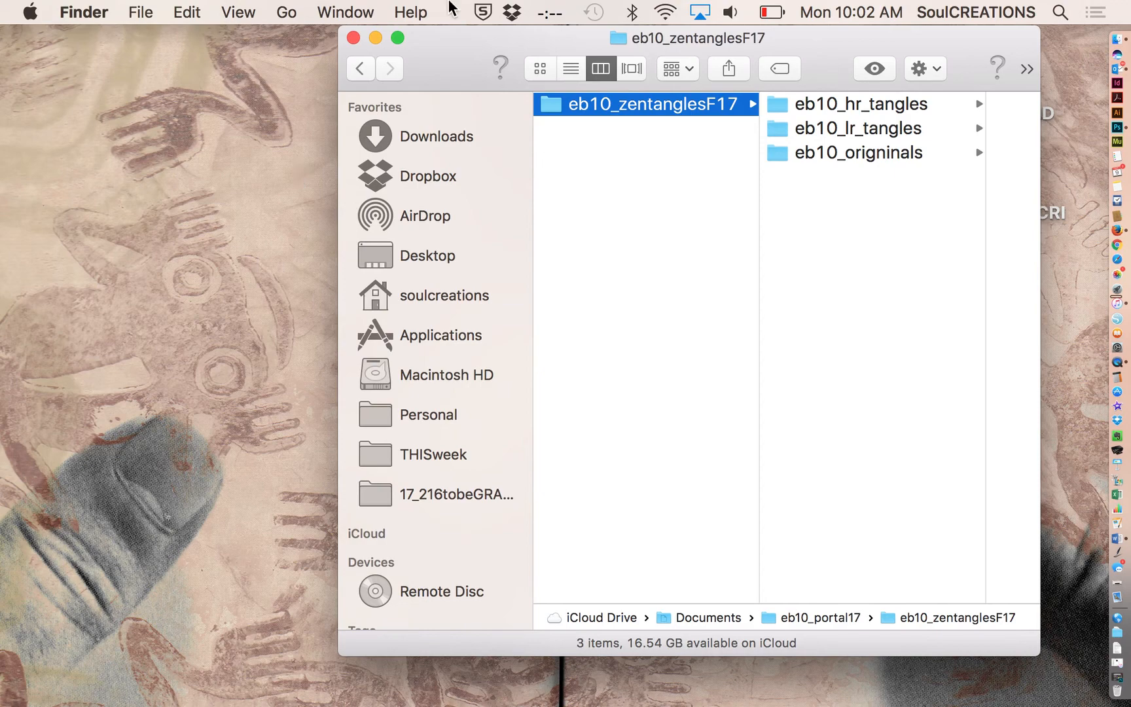
Review the folder structure from eb10_portal17 through eb10_zentanglesF17 down to the files in eb10_lr_tangles.
click(698, 518)
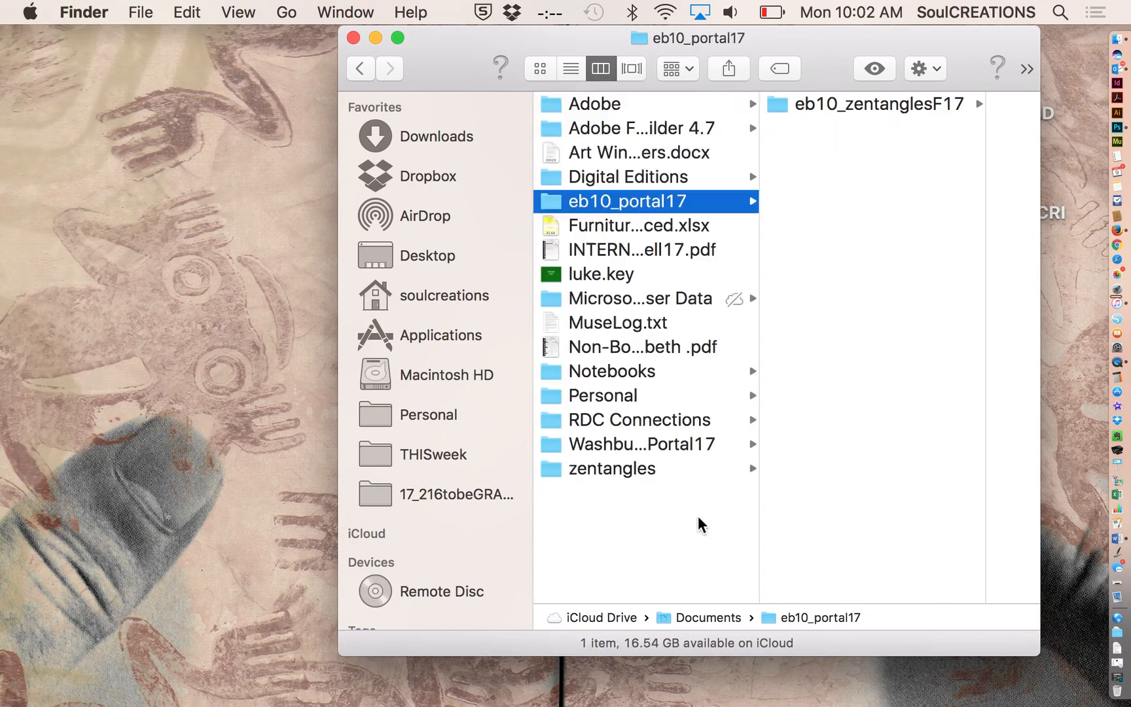
click(876, 104)
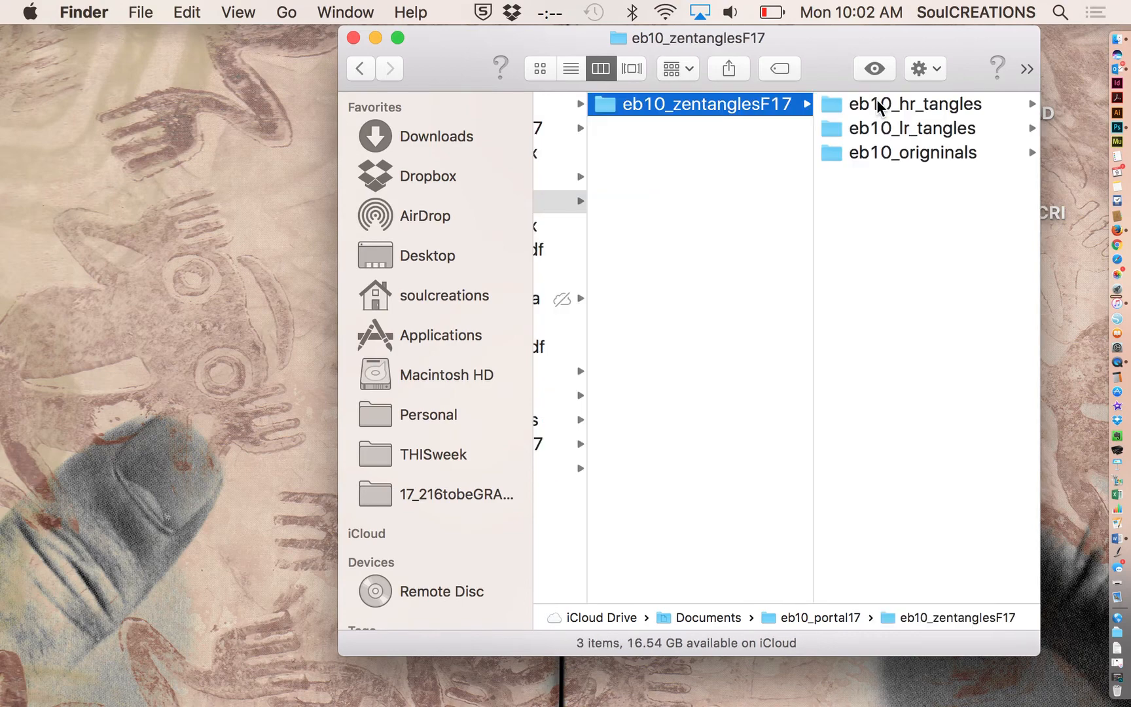
click(899, 129)
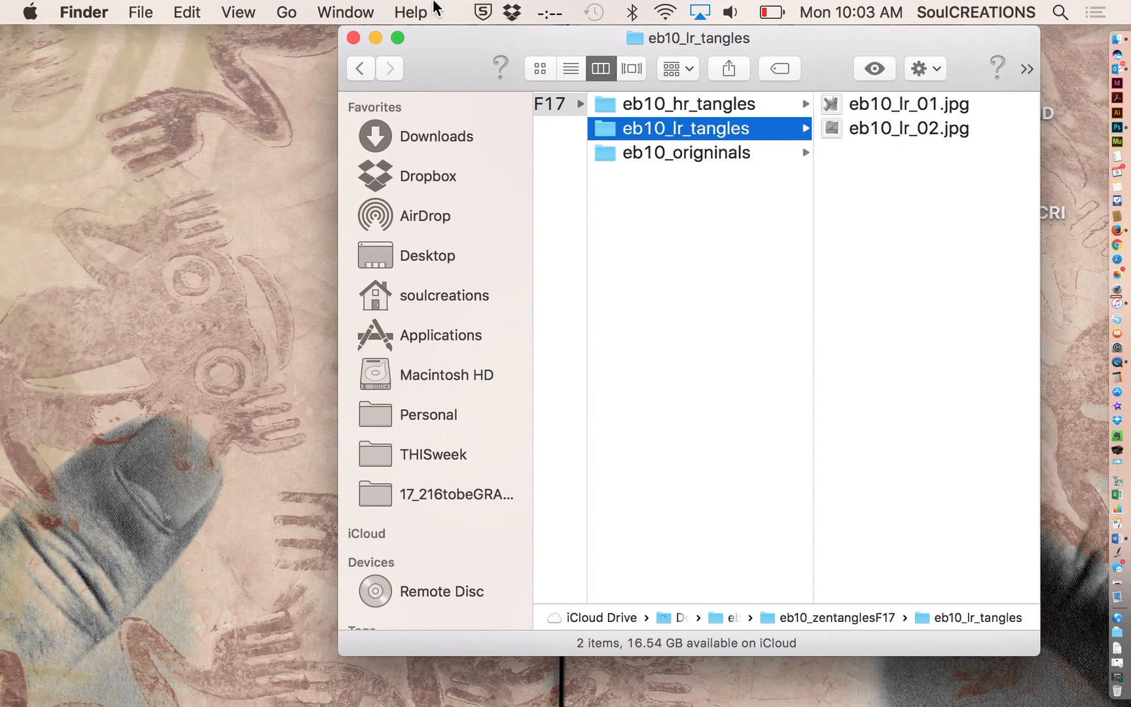
drag(457, 68, 137, 79)
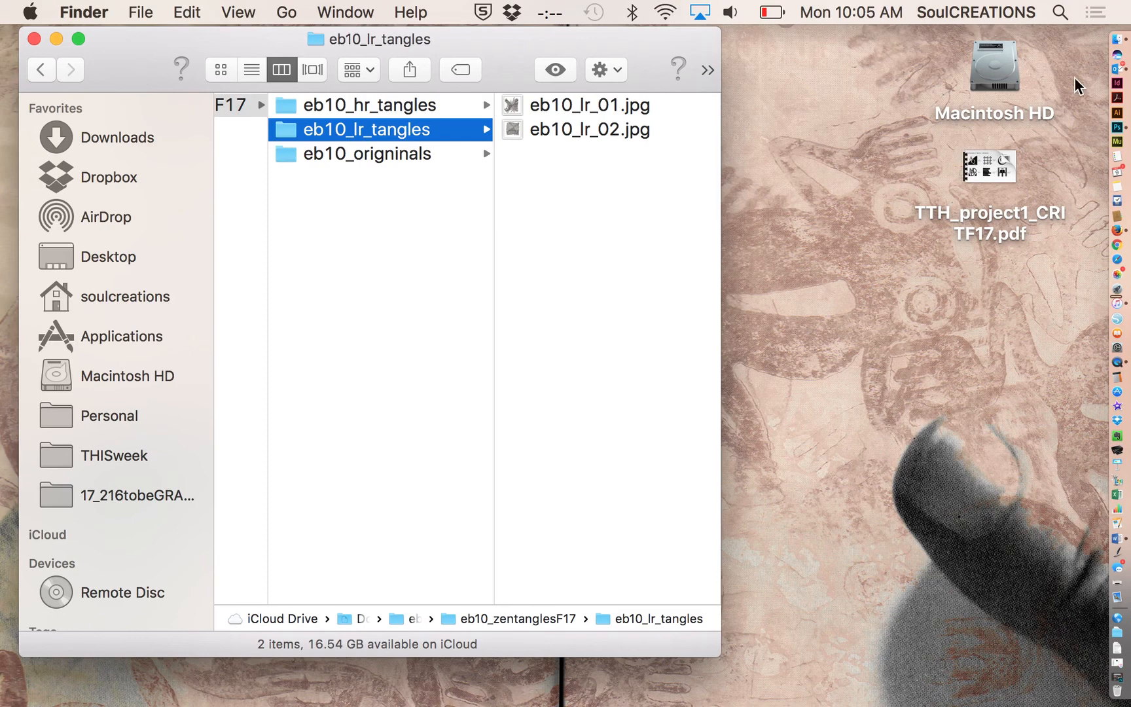
Switch to Calendar, look through the day schedule for October 9, 2017, and close its window.
click(1102, 172)
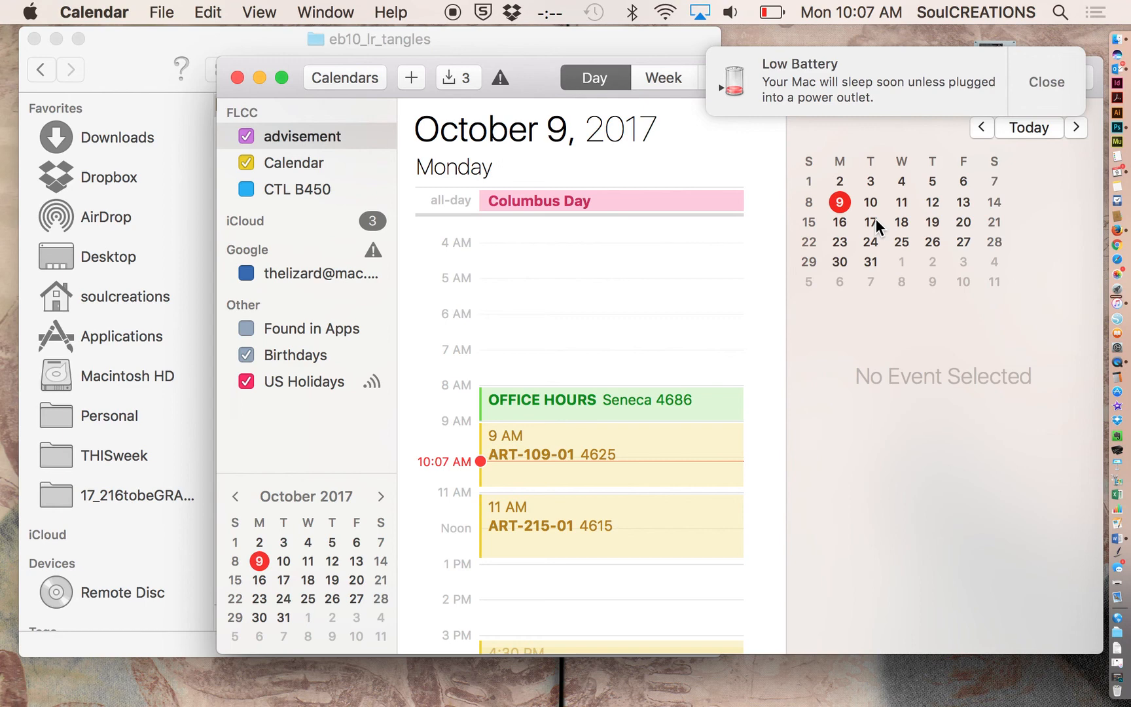
click(1046, 69)
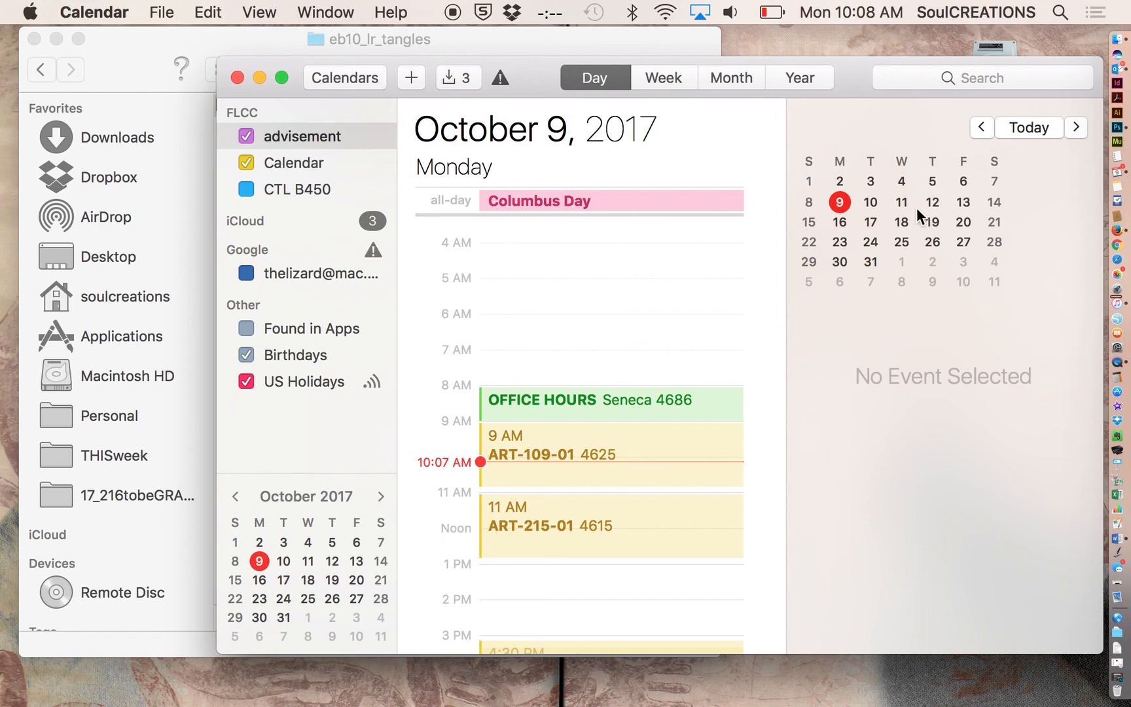
click(870, 201)
click(841, 207)
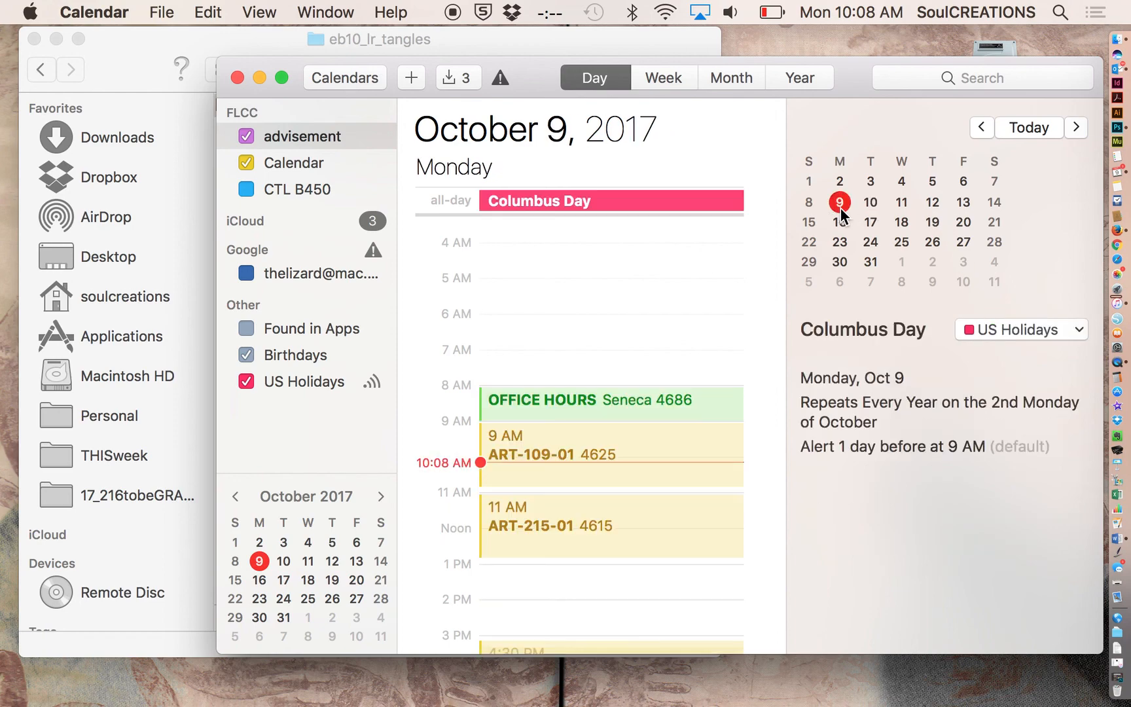
click(873, 203)
click(846, 202)
scroll(722, 304, up, 5)
scroll(722, 304, down, 4)
scroll(722, 297, down, 8)
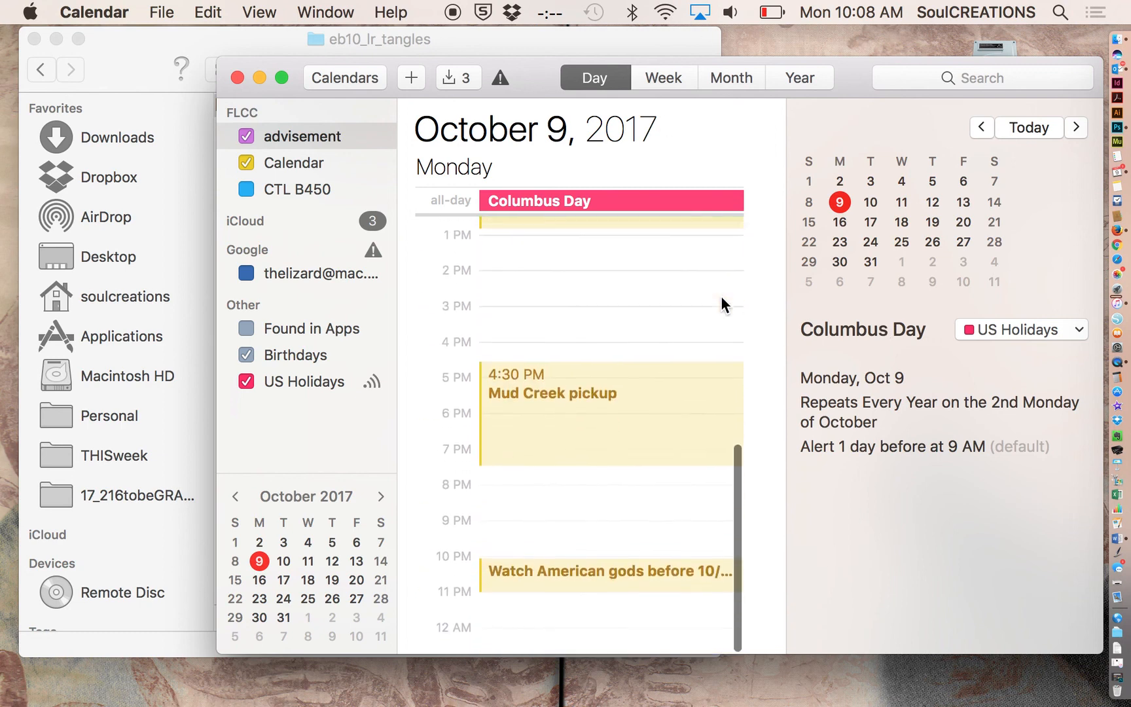
scroll(701, 495, up, 12)
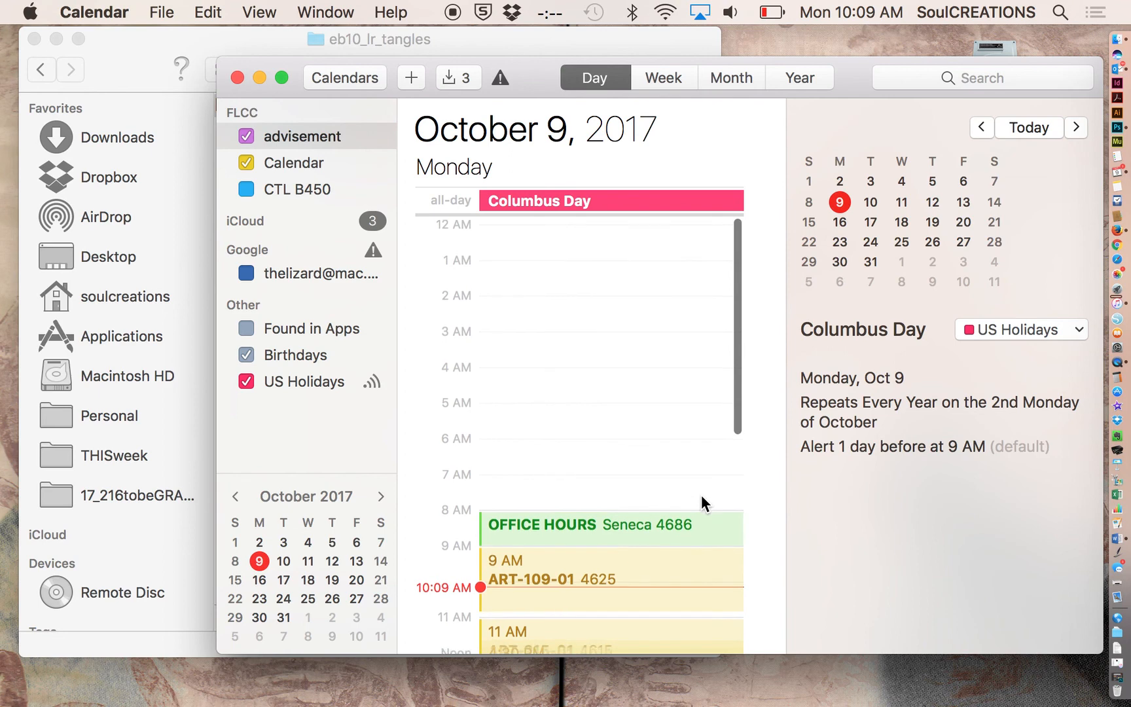
scroll(702, 495, down, 8)
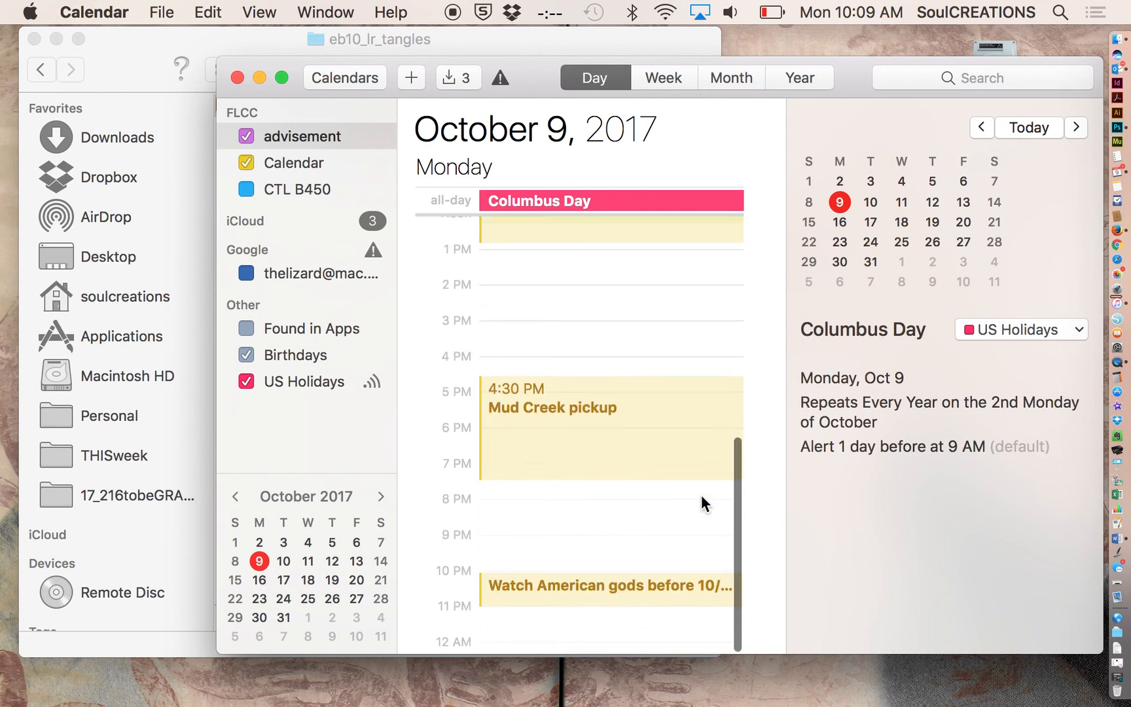
scroll(701, 494, up, 10)
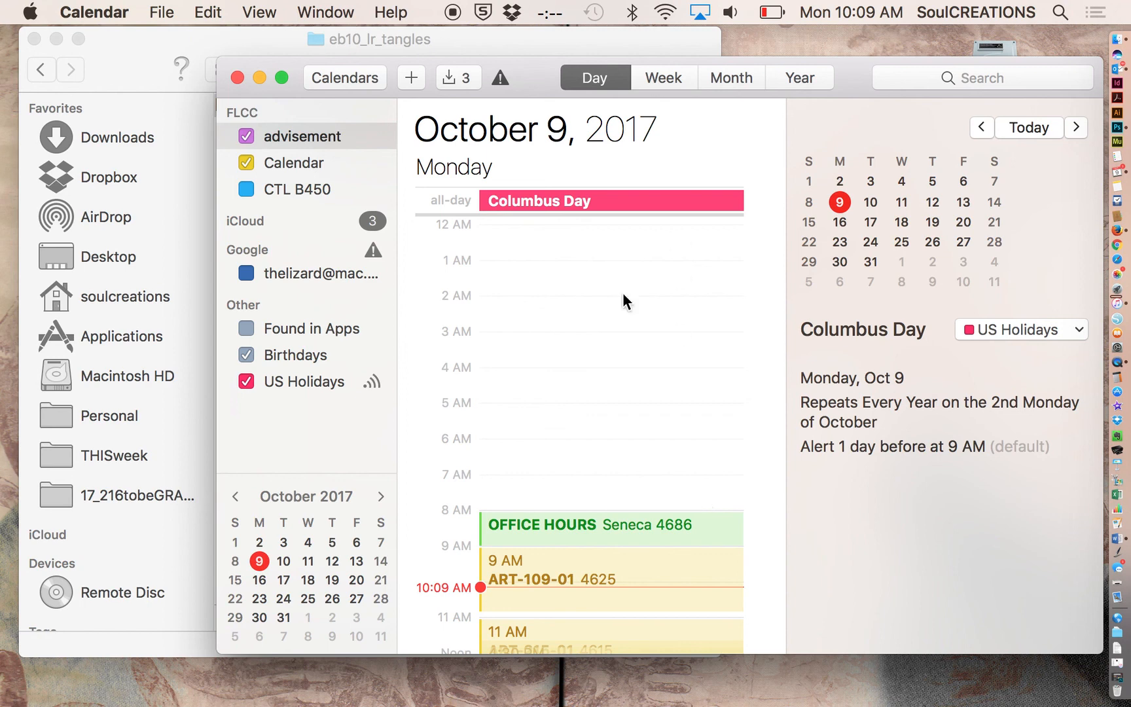
click(597, 446)
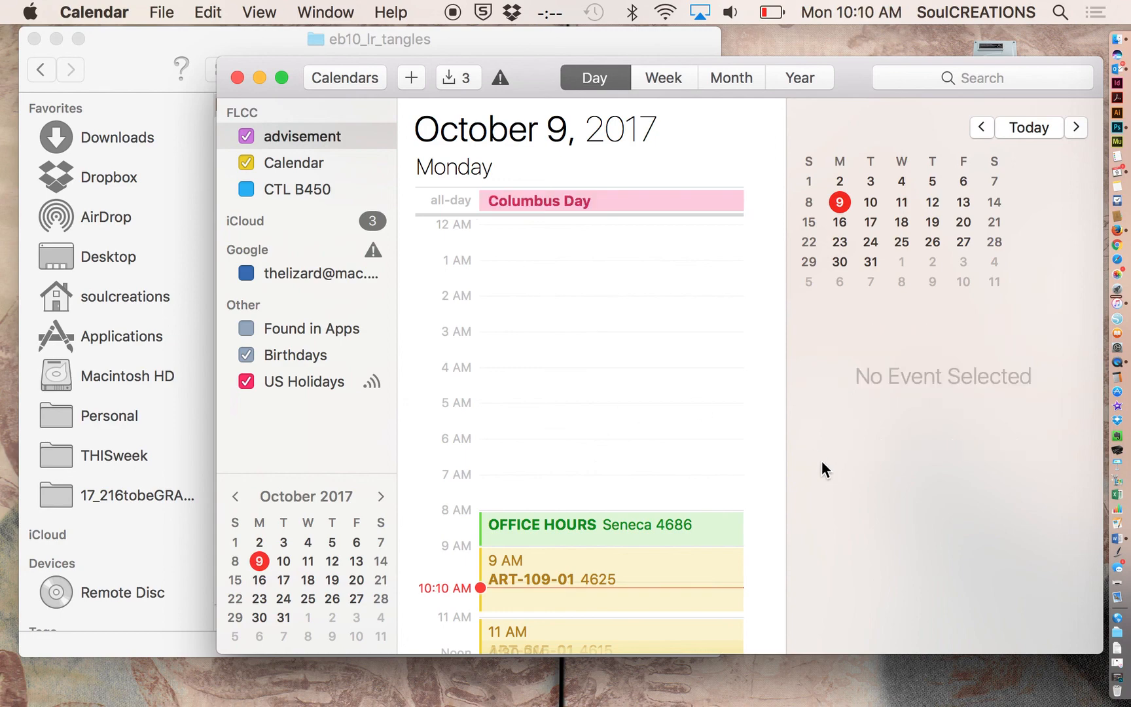
click(239, 81)
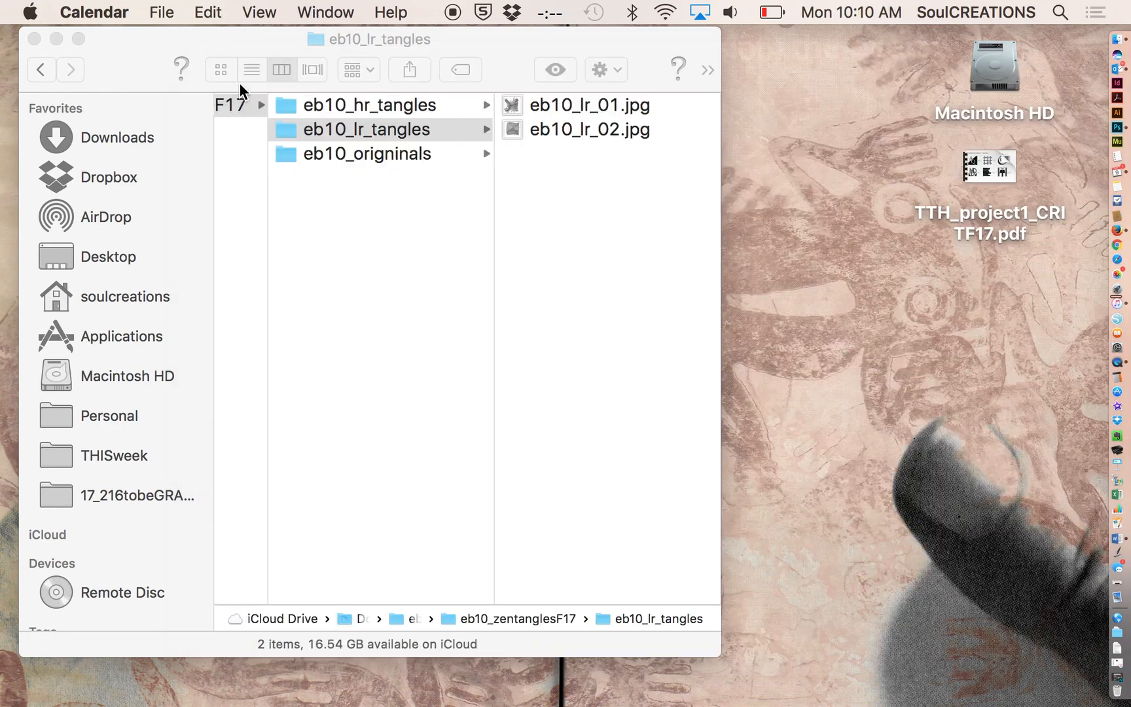
Close the Finder window showing eb10_lr_tangles and return to the desktop.
click(35, 39)
click(855, 401)
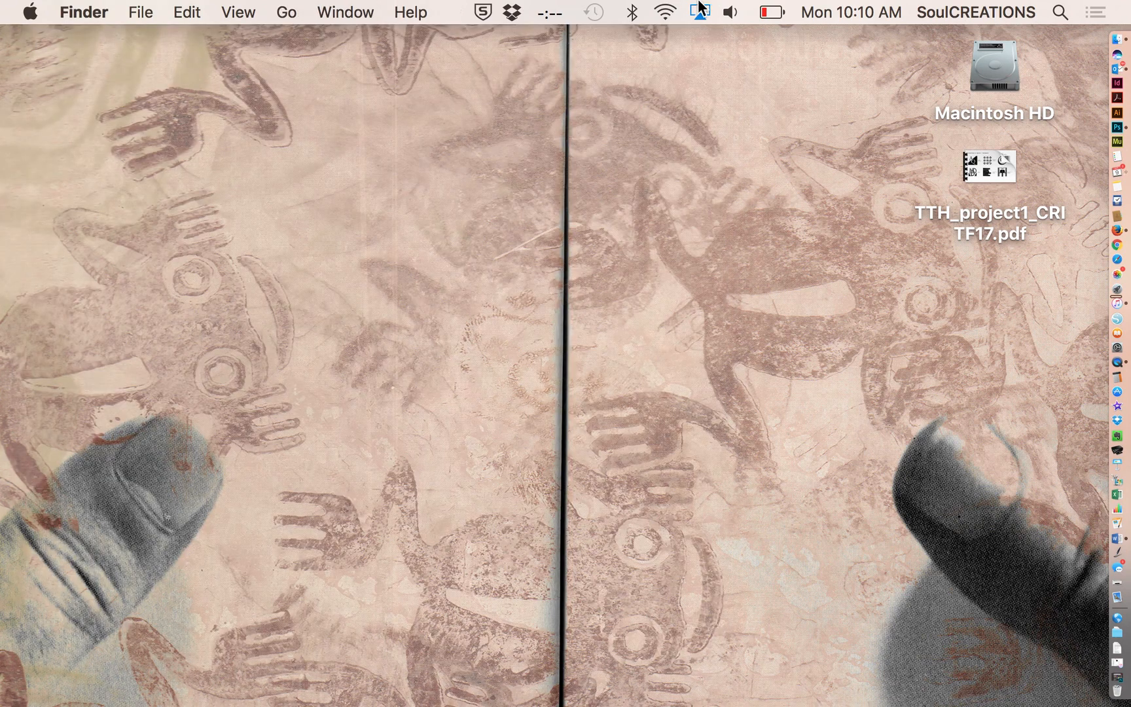
click(772, 12)
click(372, 253)
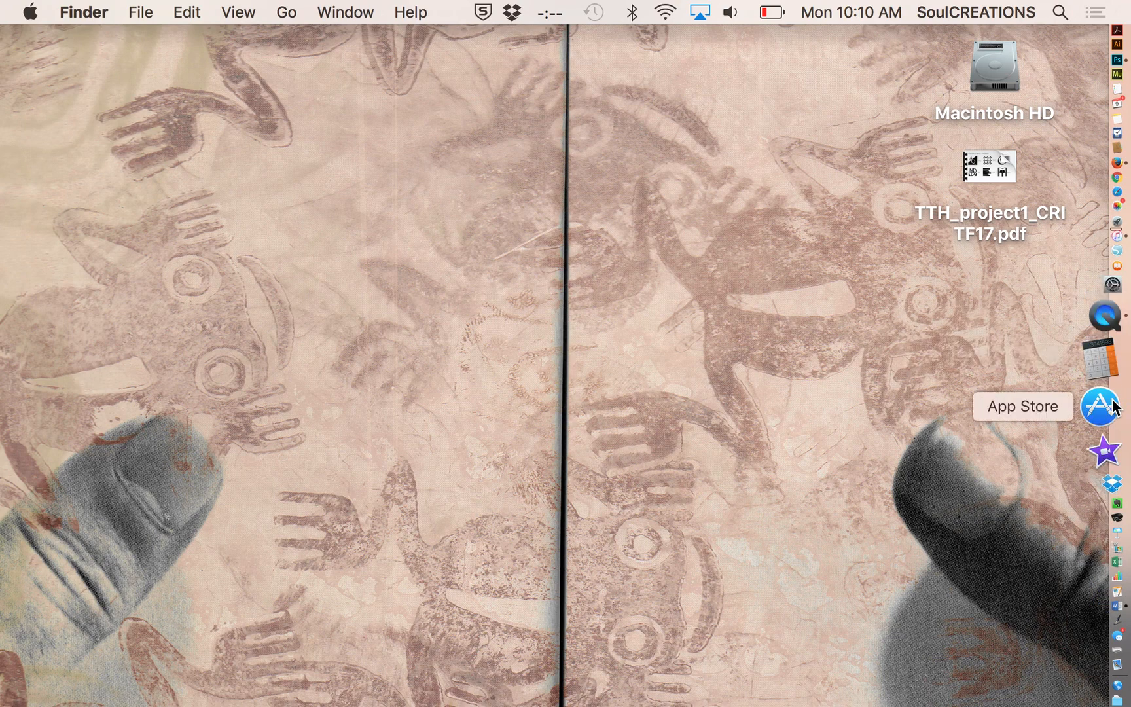
click(1107, 372)
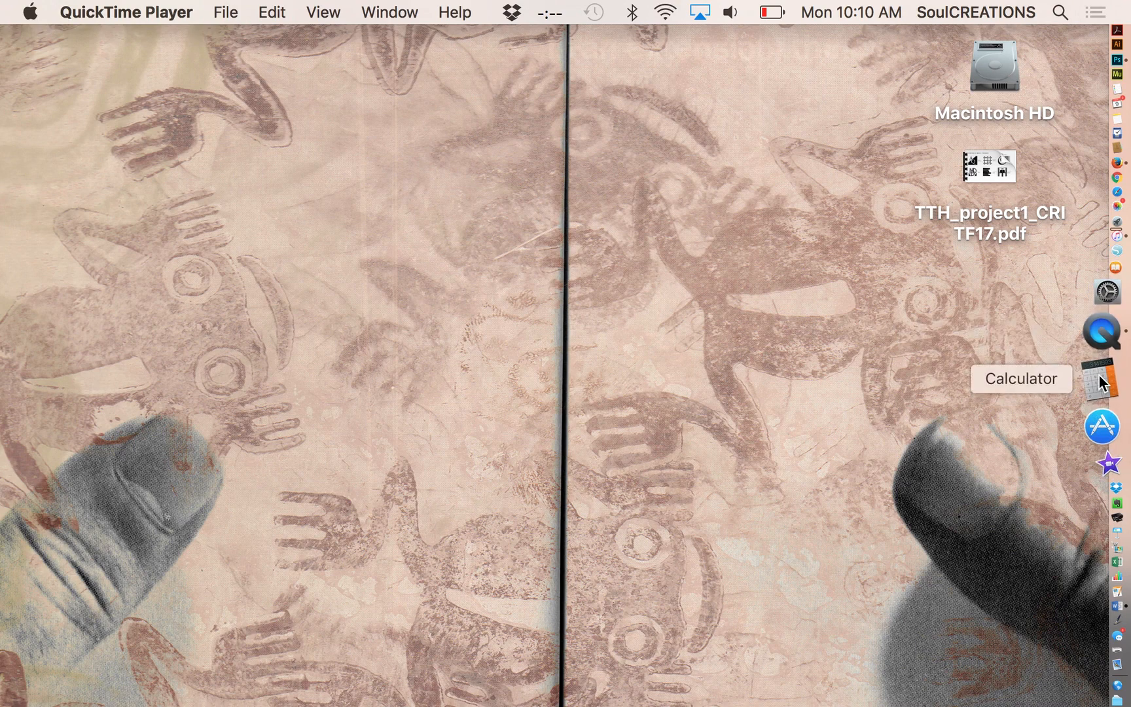
click(1100, 368)
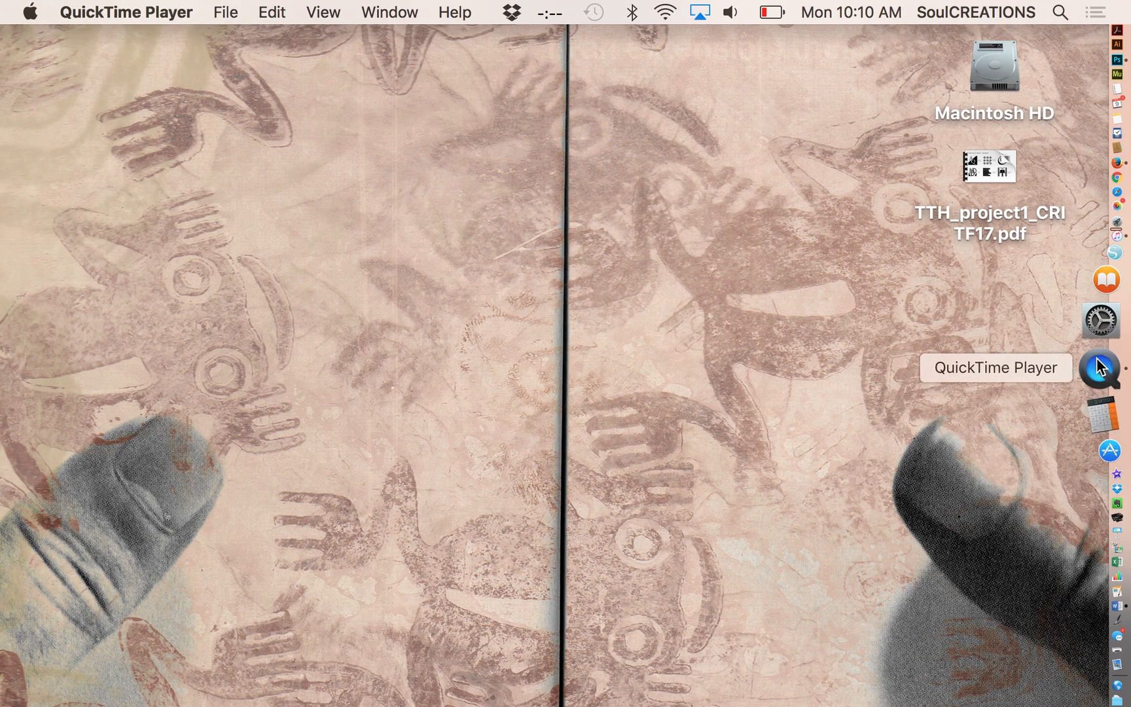
click(107, 12)
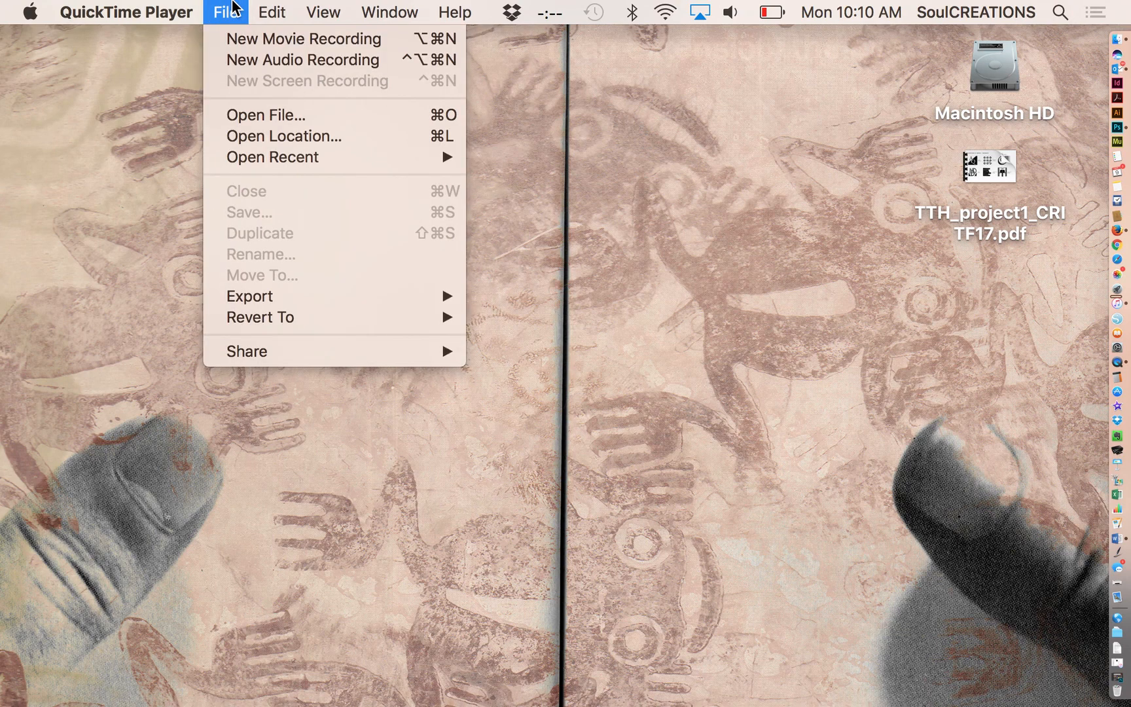
click(233, 5)
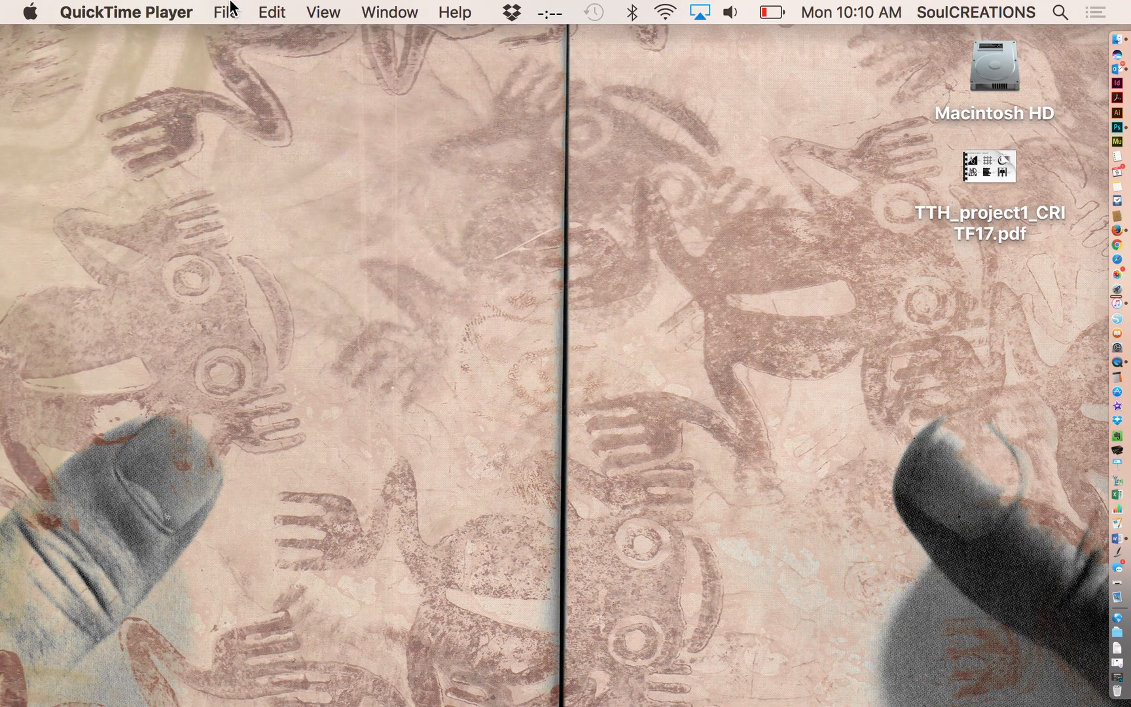
click(308, 250)
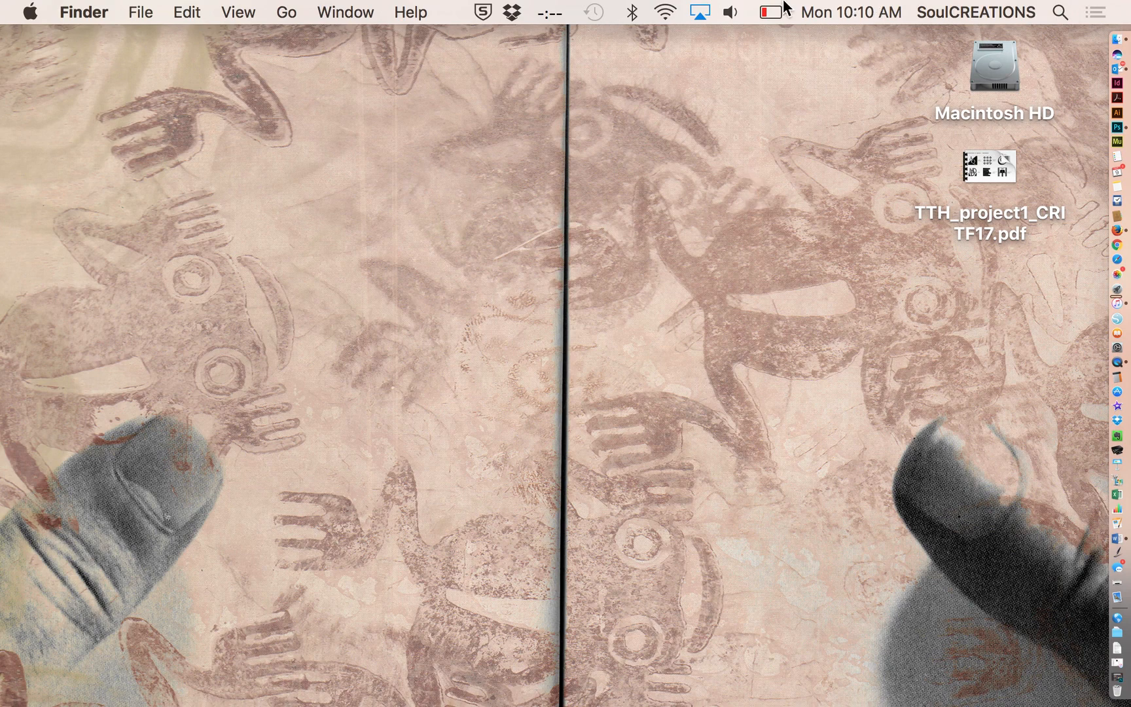
click(783, 4)
click(776, 4)
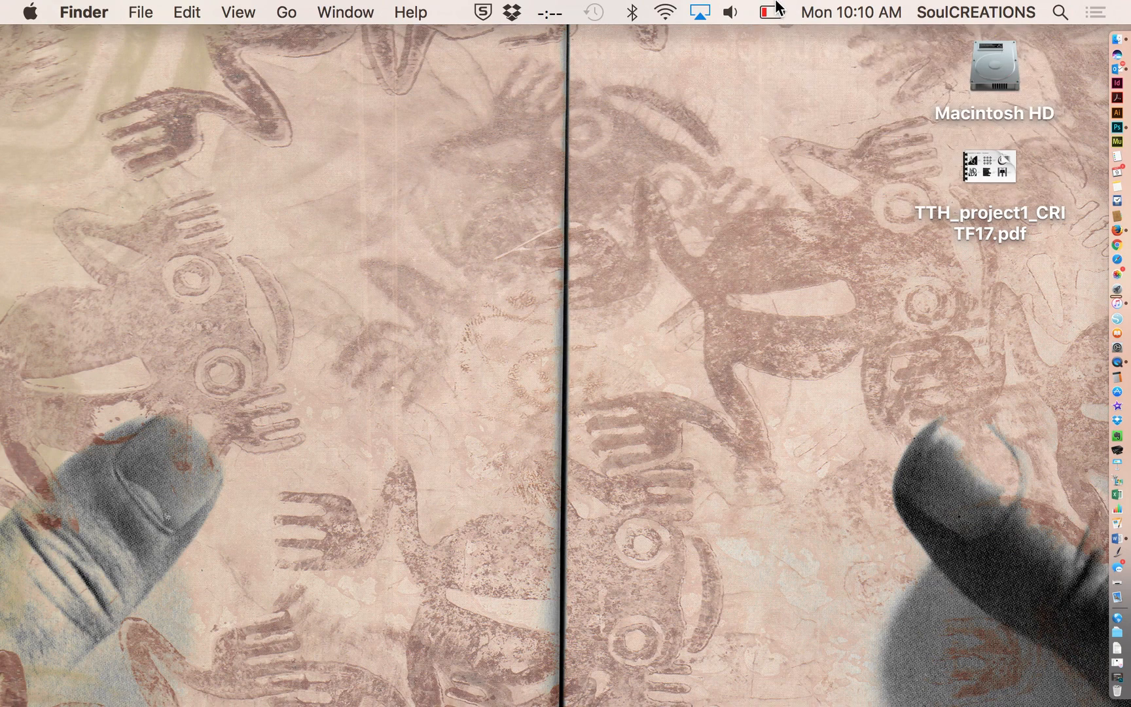